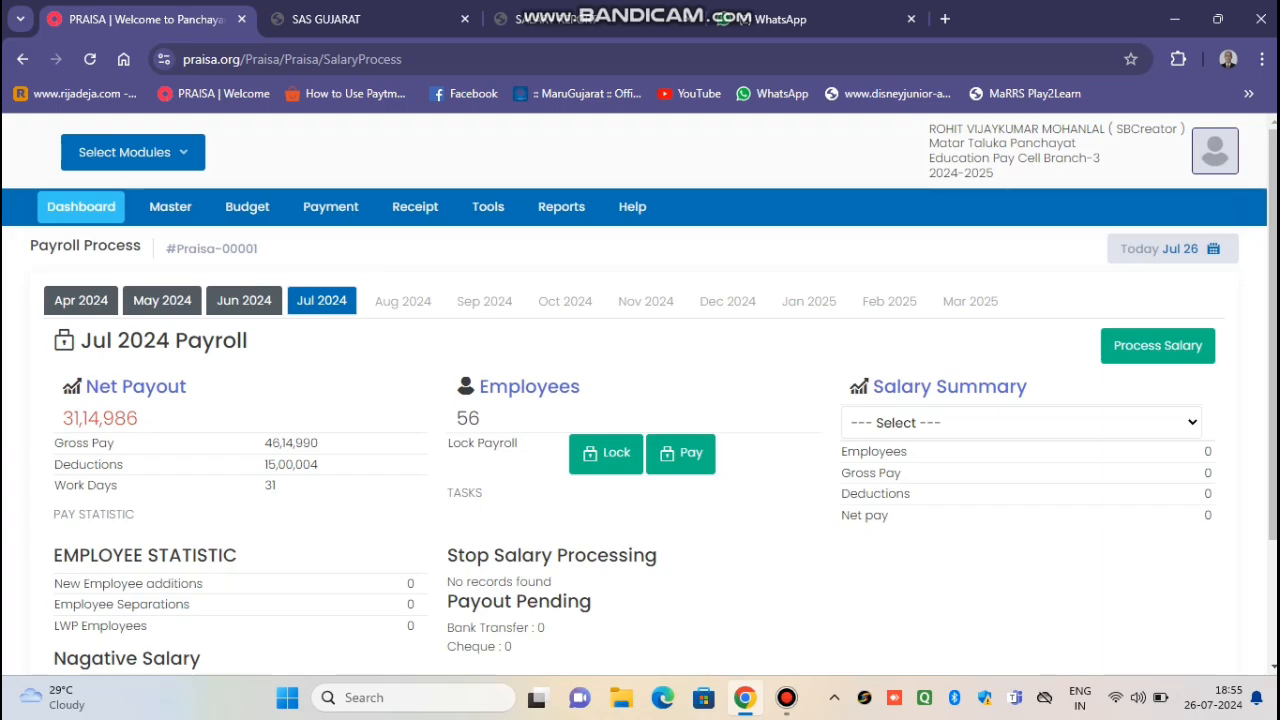
Lock the July 2024 payroll month and mark it as paid
{"action": "left_click", "coordinate": [606, 453]}
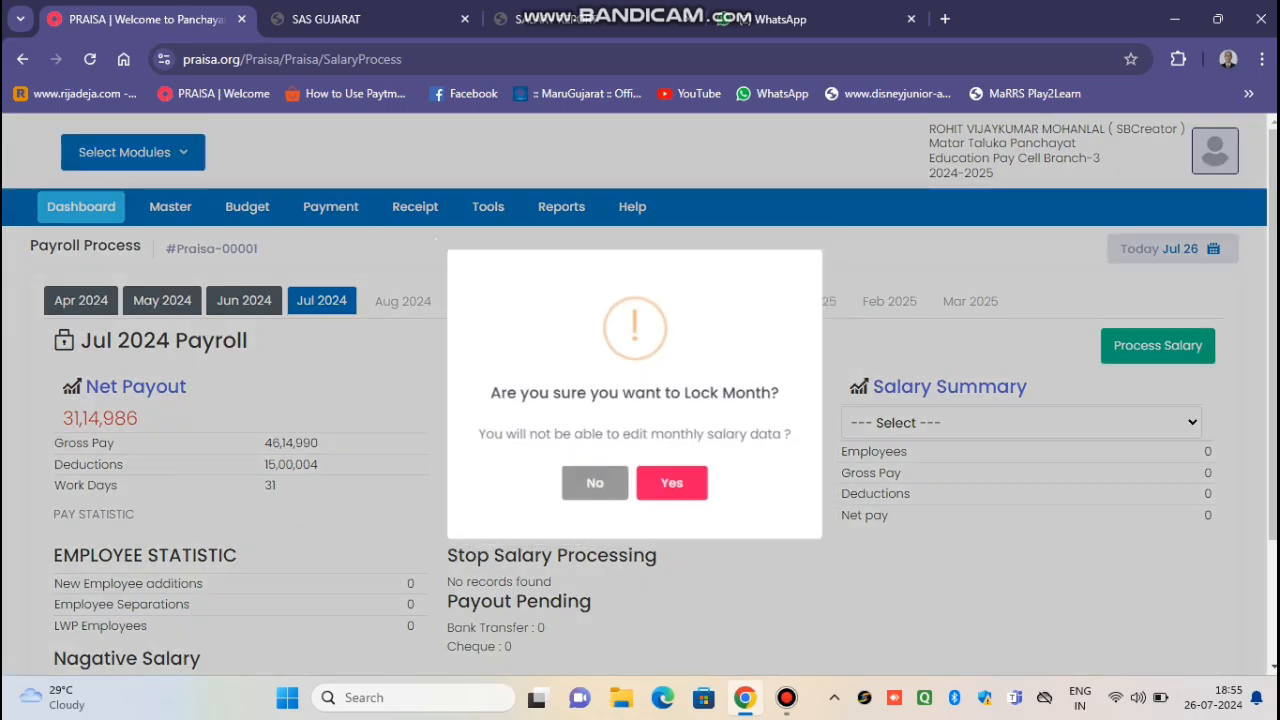
{"action": "left_click", "coordinate": [672, 486]}
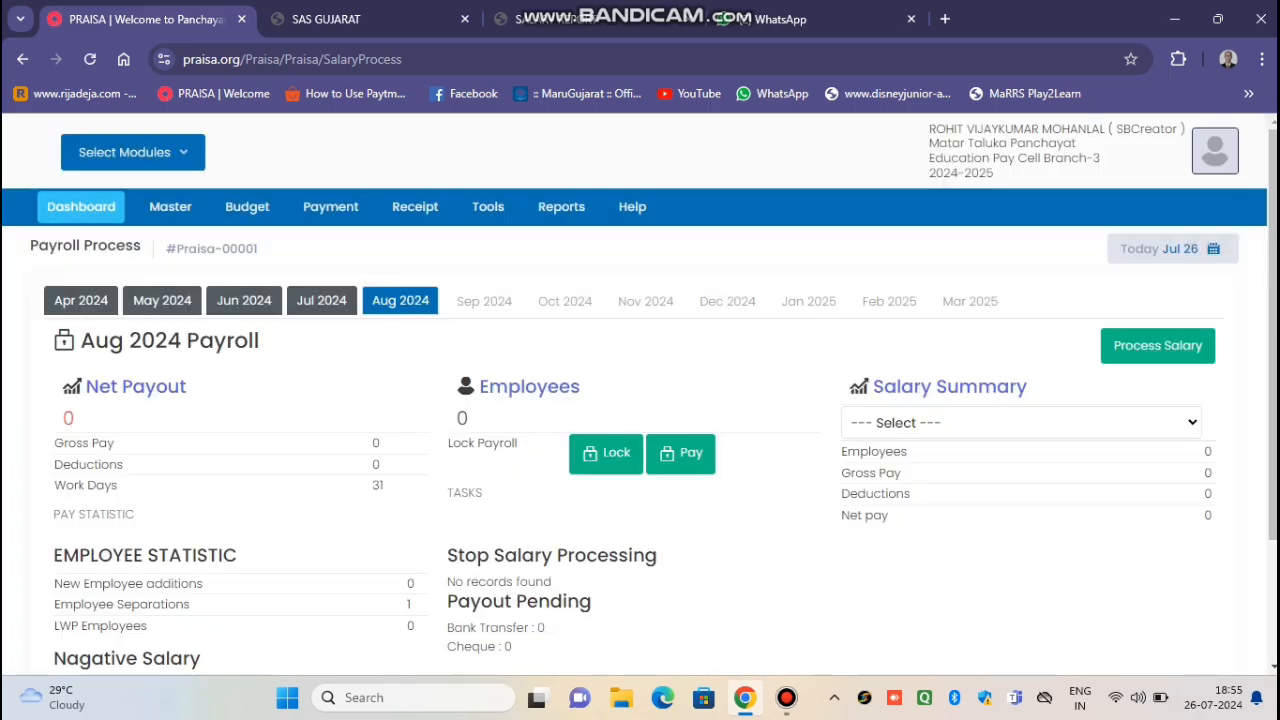
{"action": "left_click", "coordinate": [321, 300]}
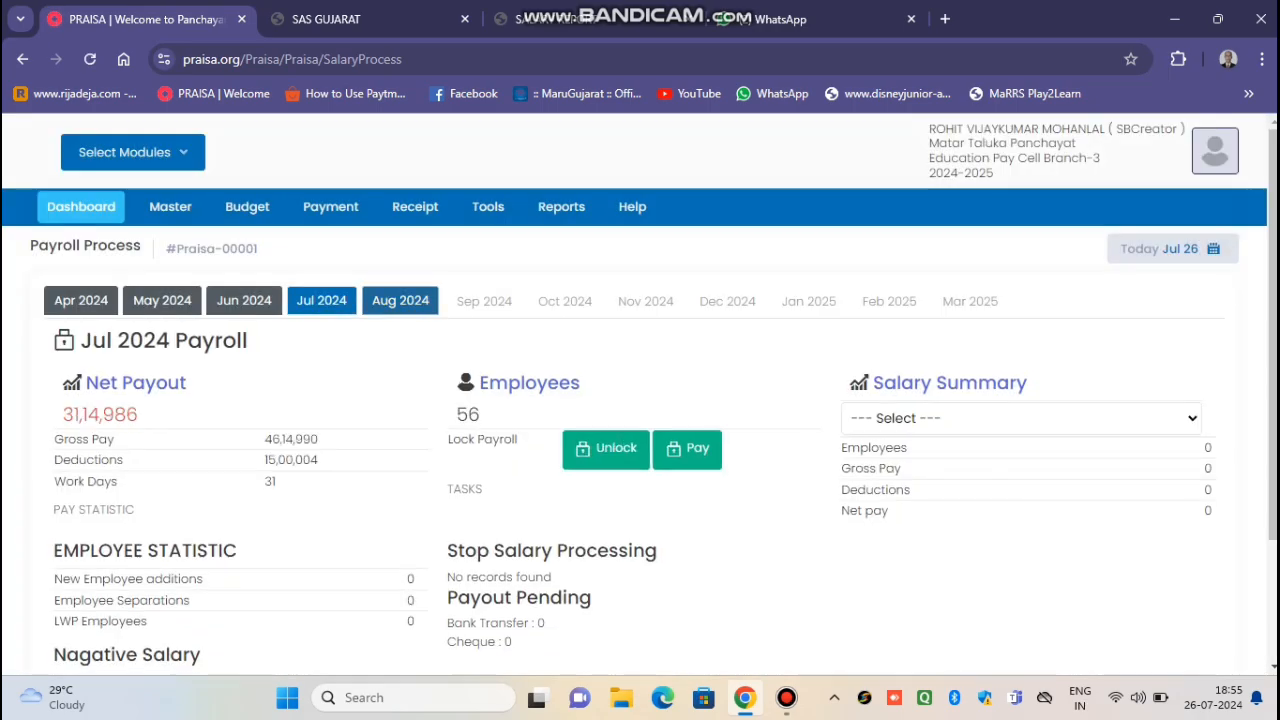
{"action": "left_click", "coordinate": [687, 448]}
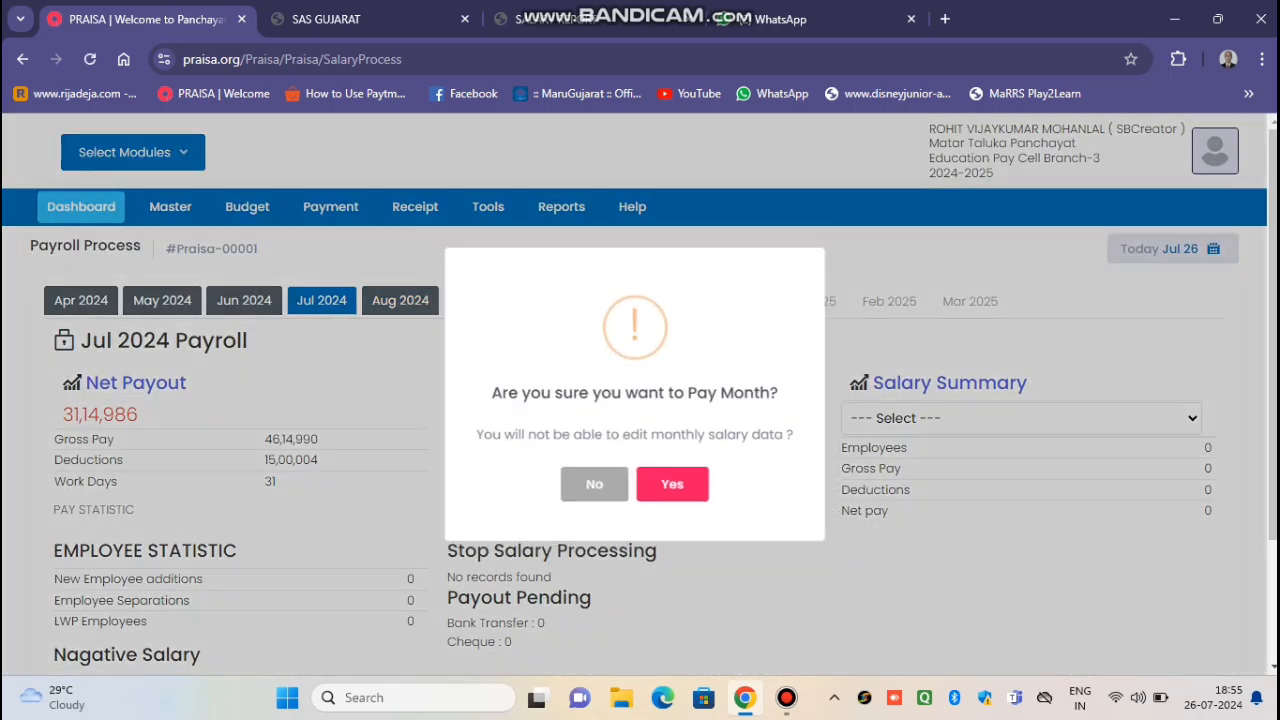
{"action": "left_click", "coordinate": [672, 486]}
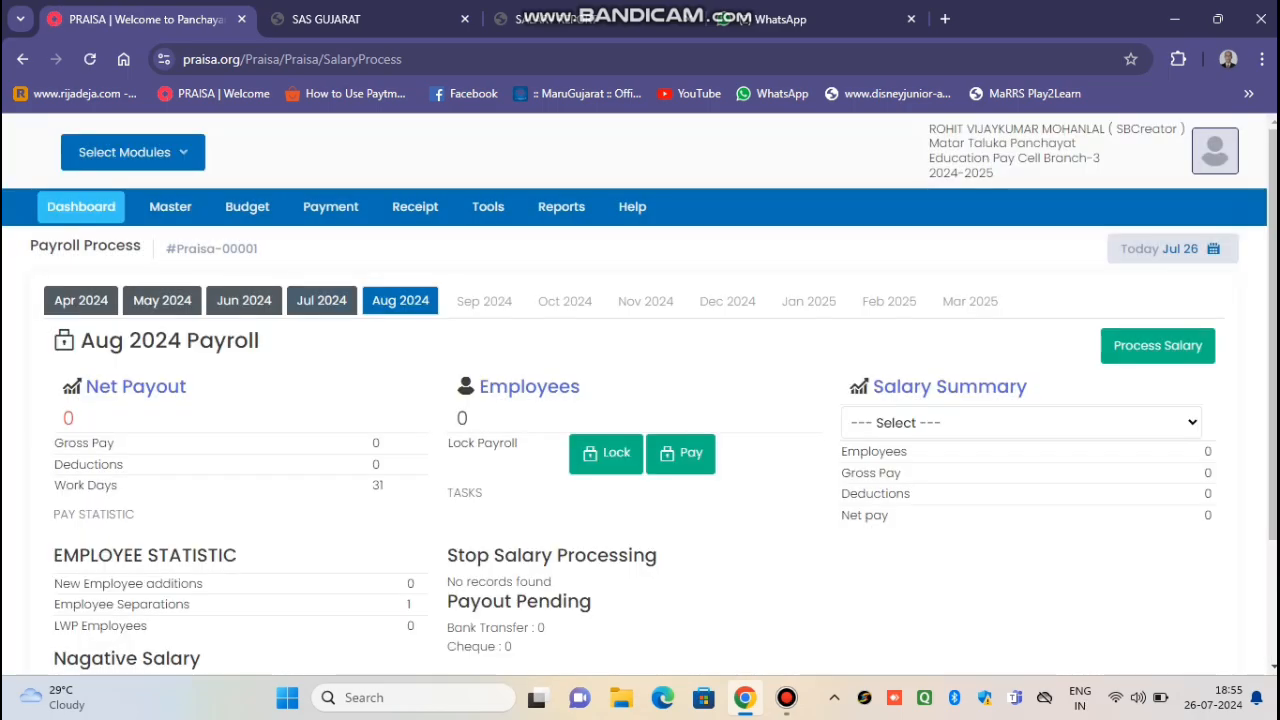
{"action": "left_click", "coordinate": [321, 300]}
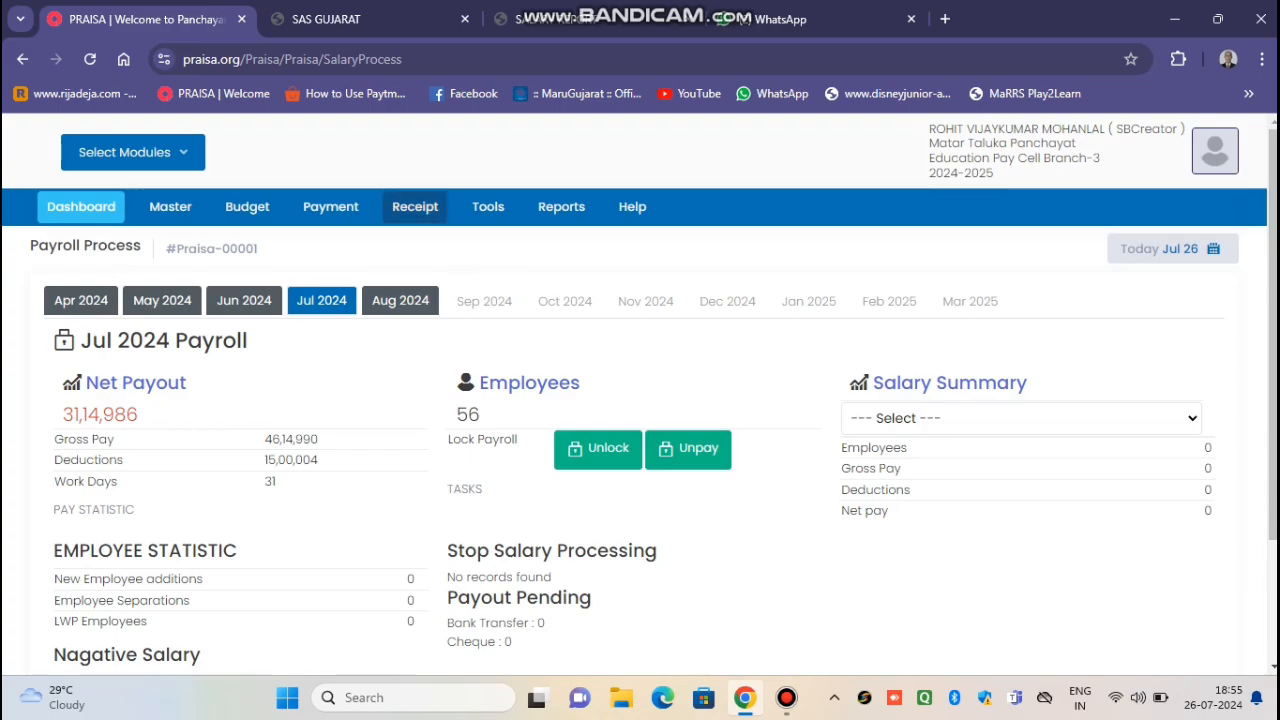
Go to the pay bill entries and start adding a new pay bill
{"action": "left_click", "coordinate": [330, 207]}
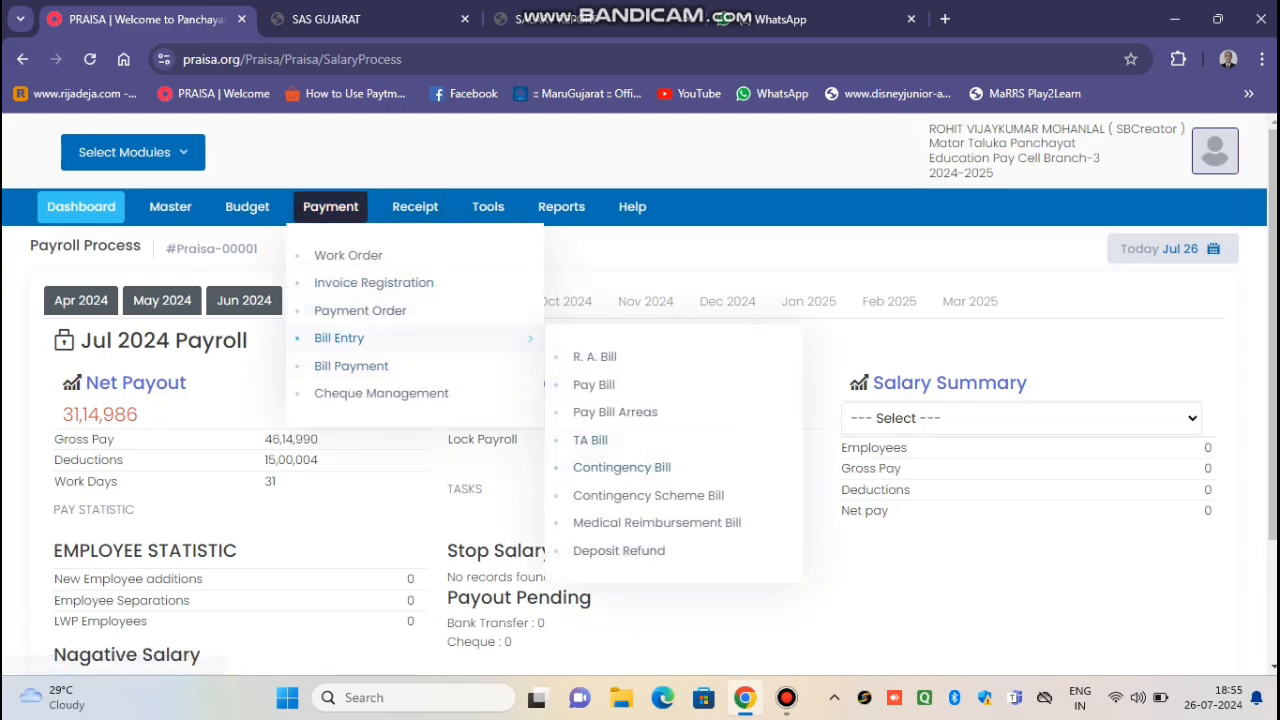
{"action": "mouse_move", "coordinate": [340, 338]}
{"action": "left_click", "coordinate": [594, 384]}
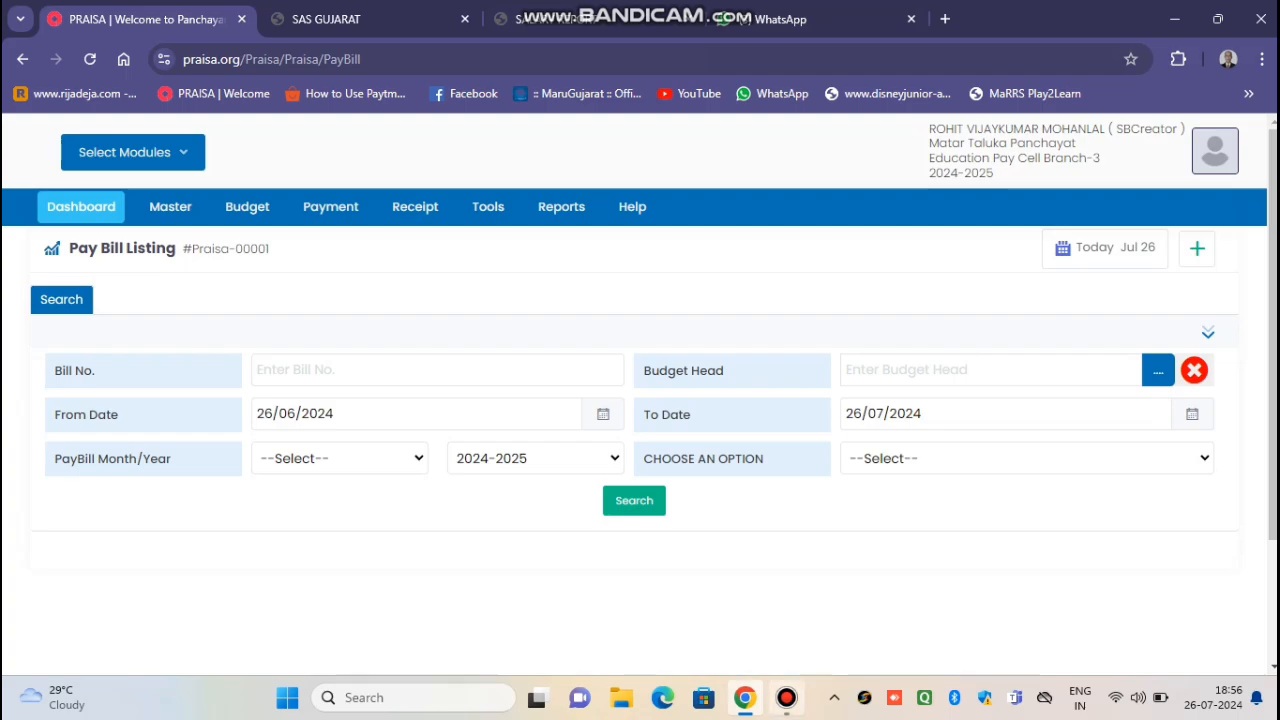
{"action": "left_click", "coordinate": [787, 698]}
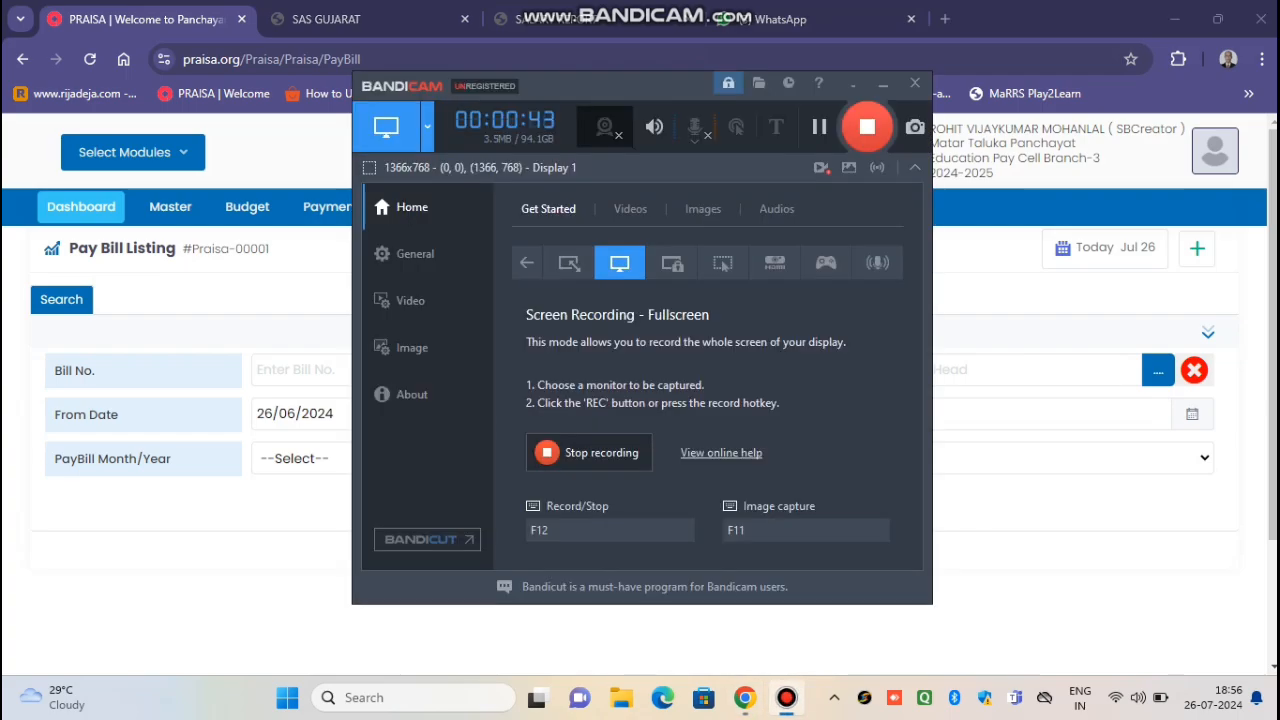
{"action": "left_click", "coordinate": [883, 85]}
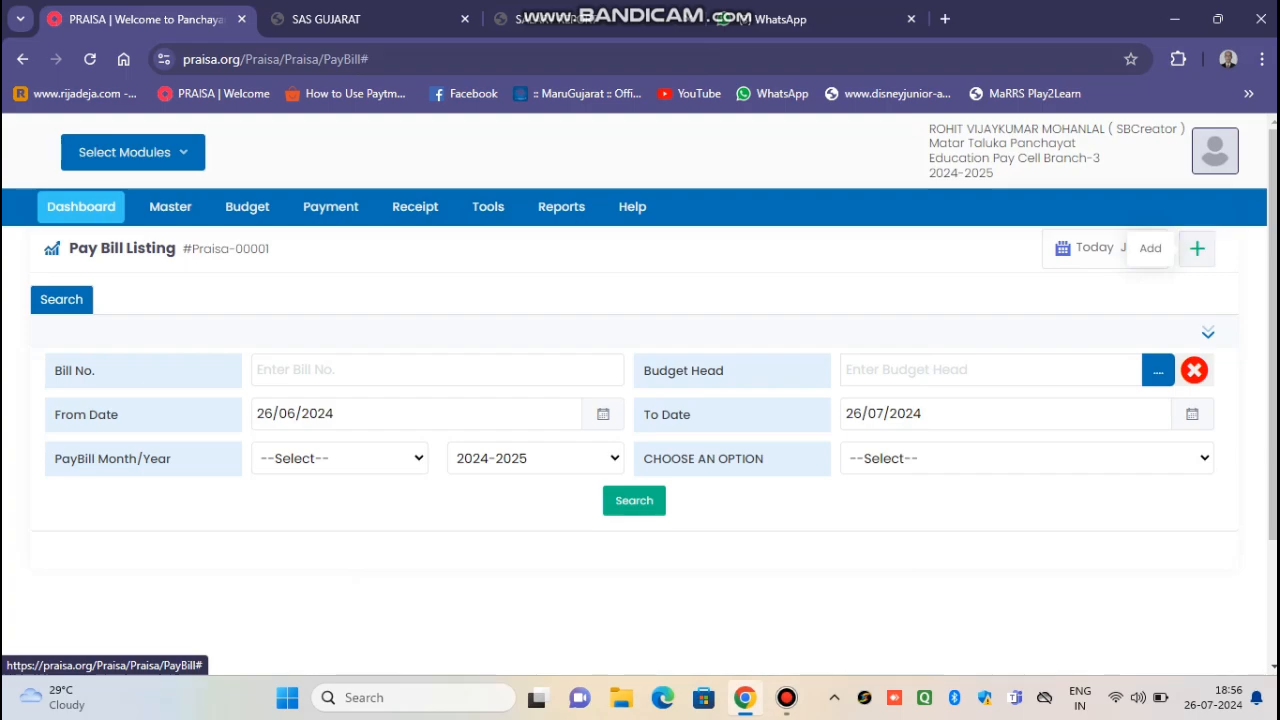
{"action": "left_click", "coordinate": [1197, 248]}
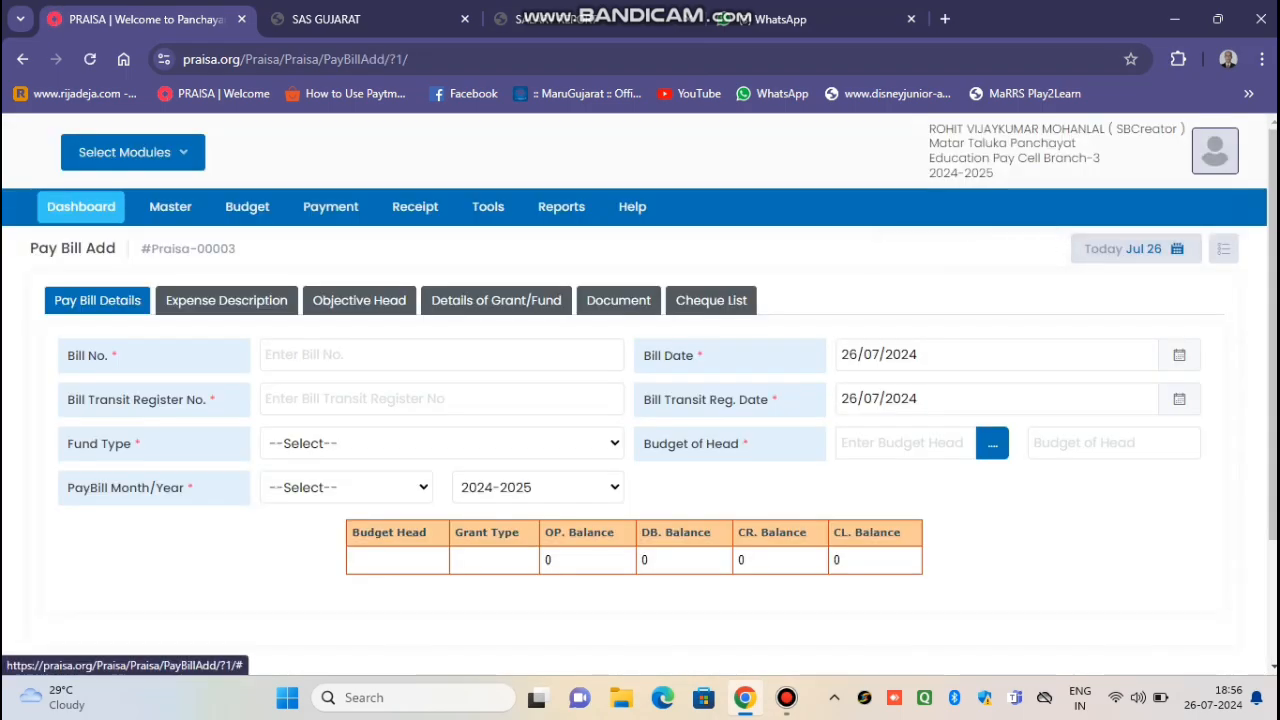
Enter 156 as the bill transit register number and choose State Grant as the fund type
{"action": "left_click", "coordinate": [441, 355]}
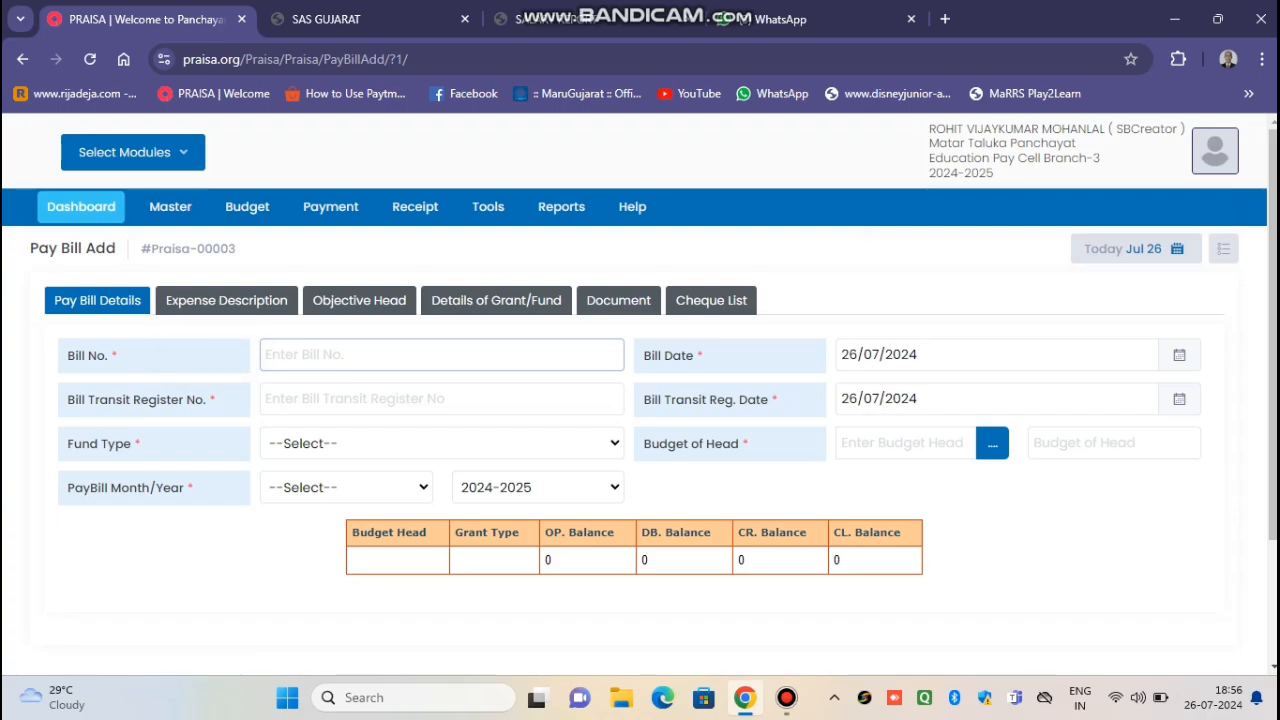
{"action": "left_click", "coordinate": [441, 399]}
{"action": "type", "text": "1"}
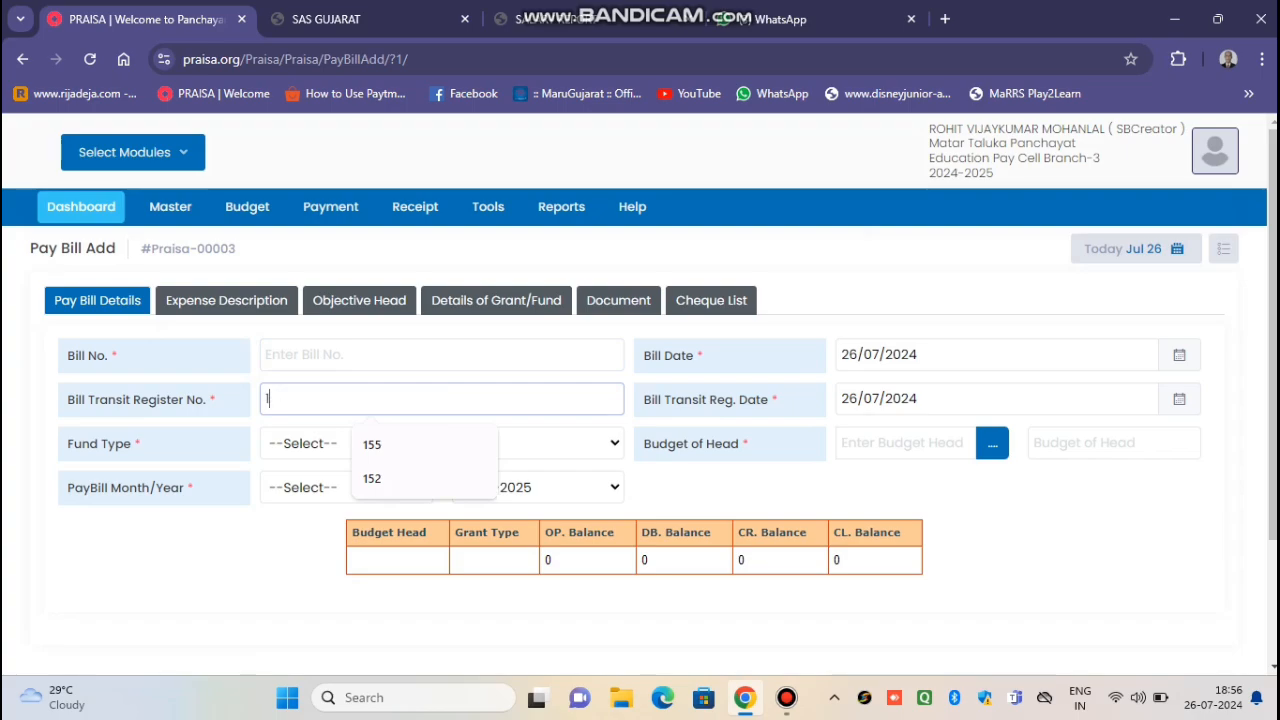
{"action": "type", "text": "56"}
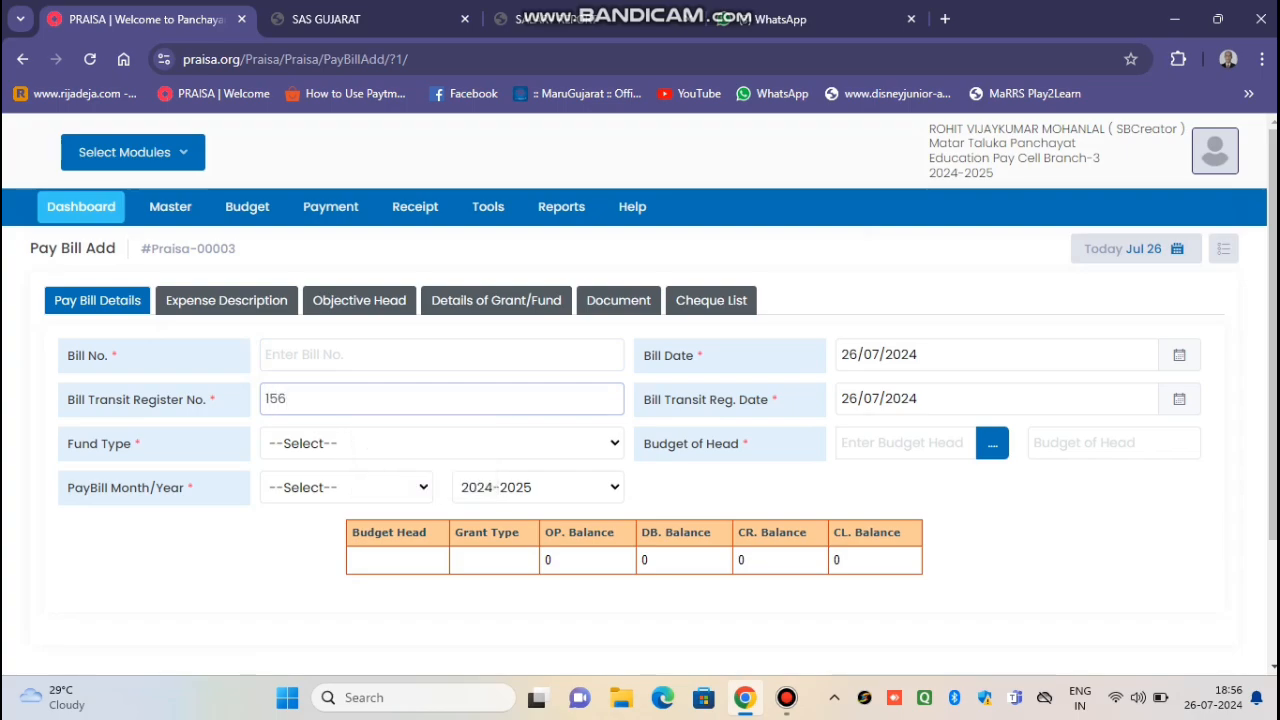
{"action": "left_click", "coordinate": [441, 443]}
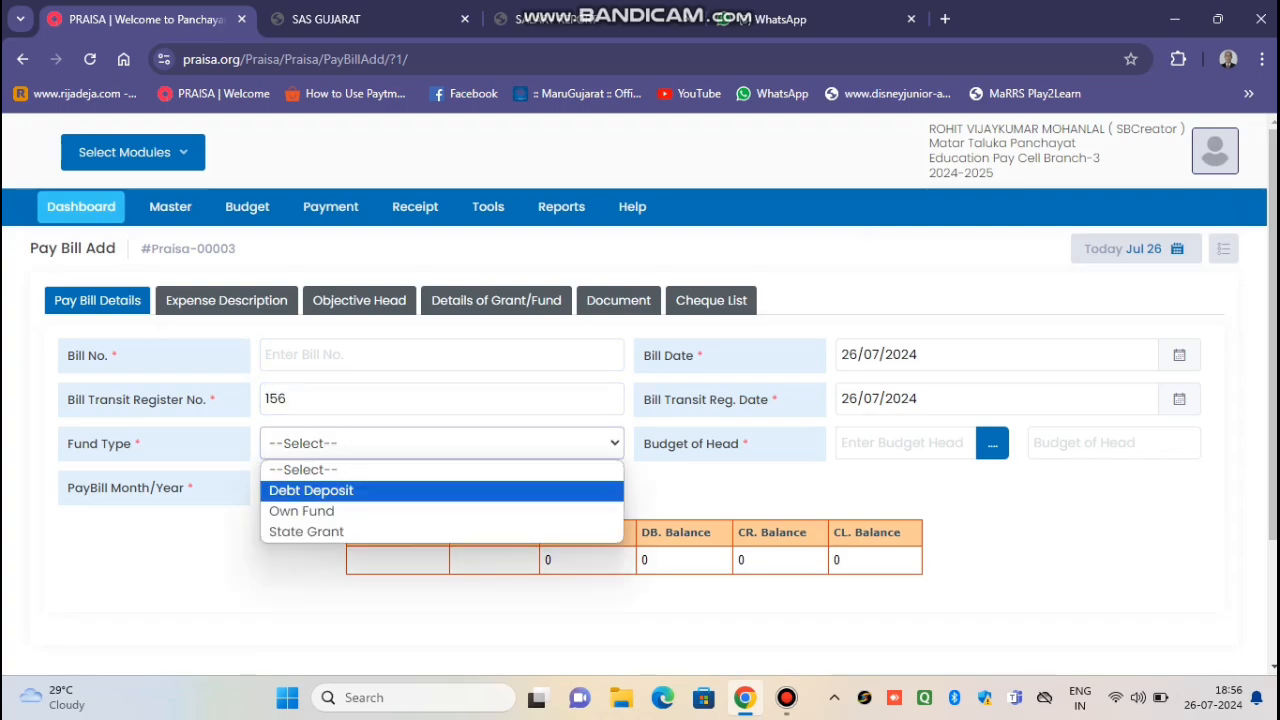
{"action": "left_click", "coordinate": [308, 532]}
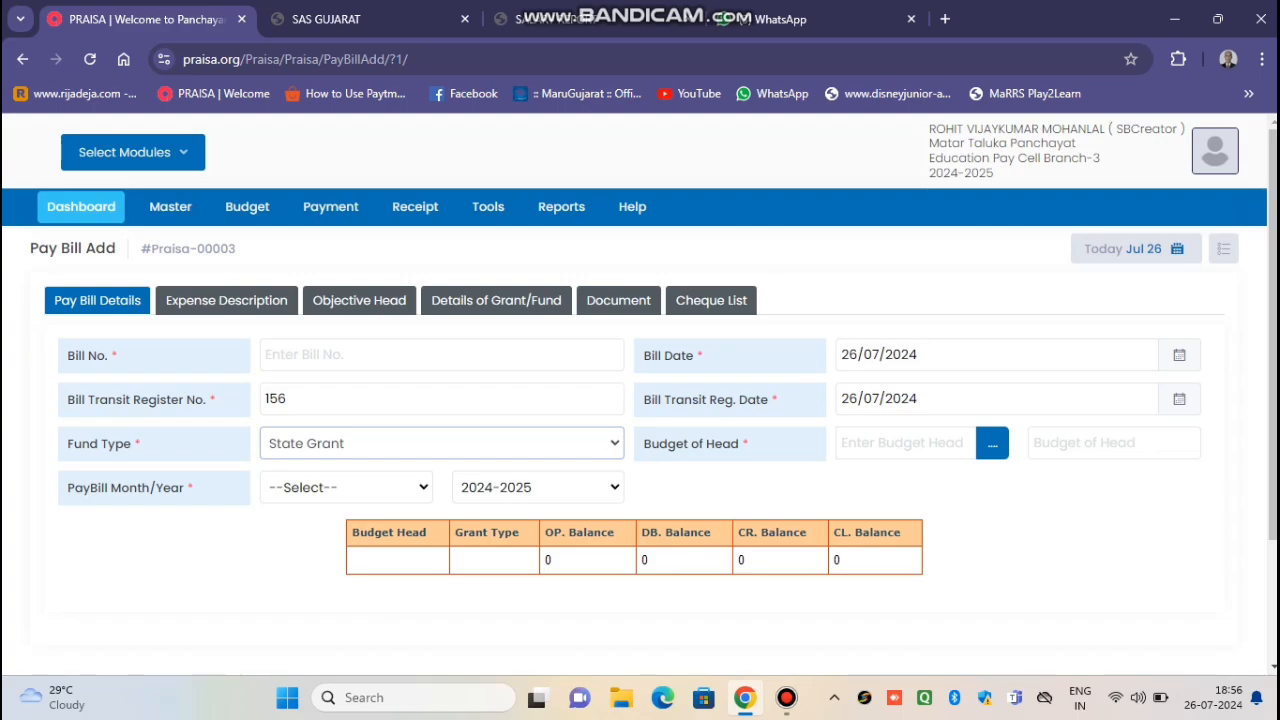
Look up budget heads containing 2202, assign 009:2202:01:106:01:031 to the bill, and set the pay bill month to July
{"action": "left_click", "coordinate": [992, 443]}
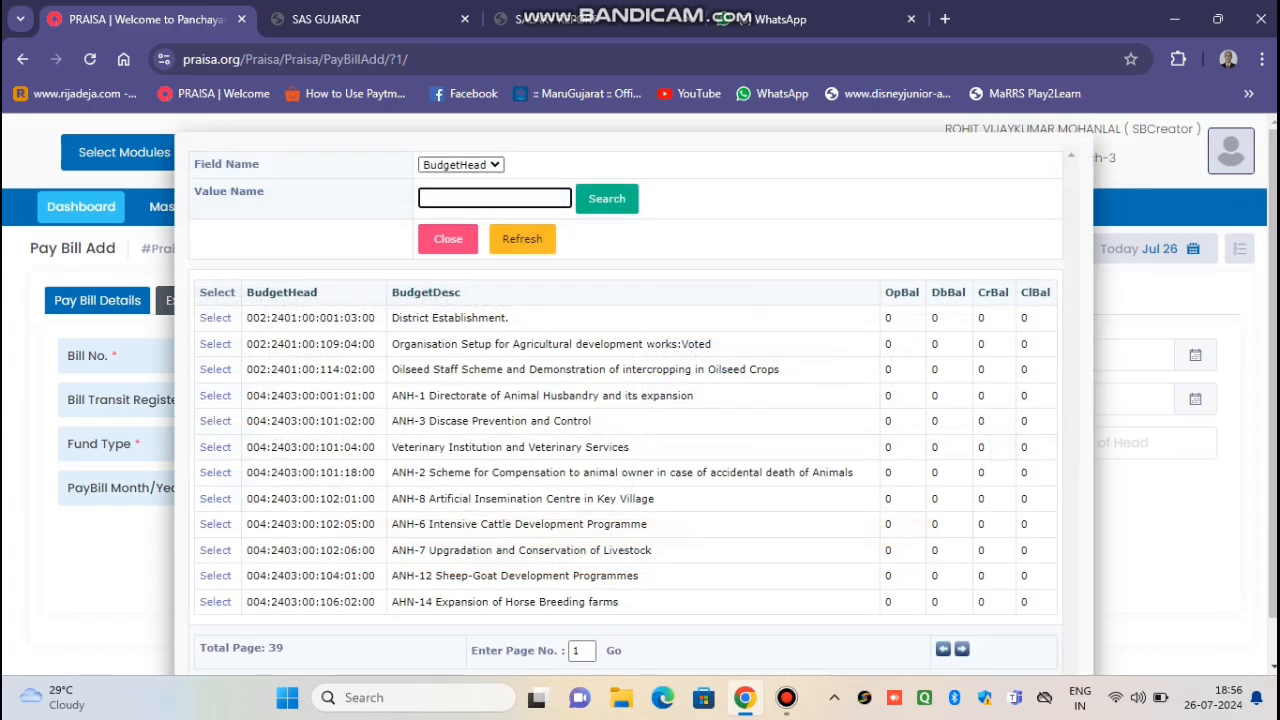
{"action": "left_click", "coordinate": [475, 198]}
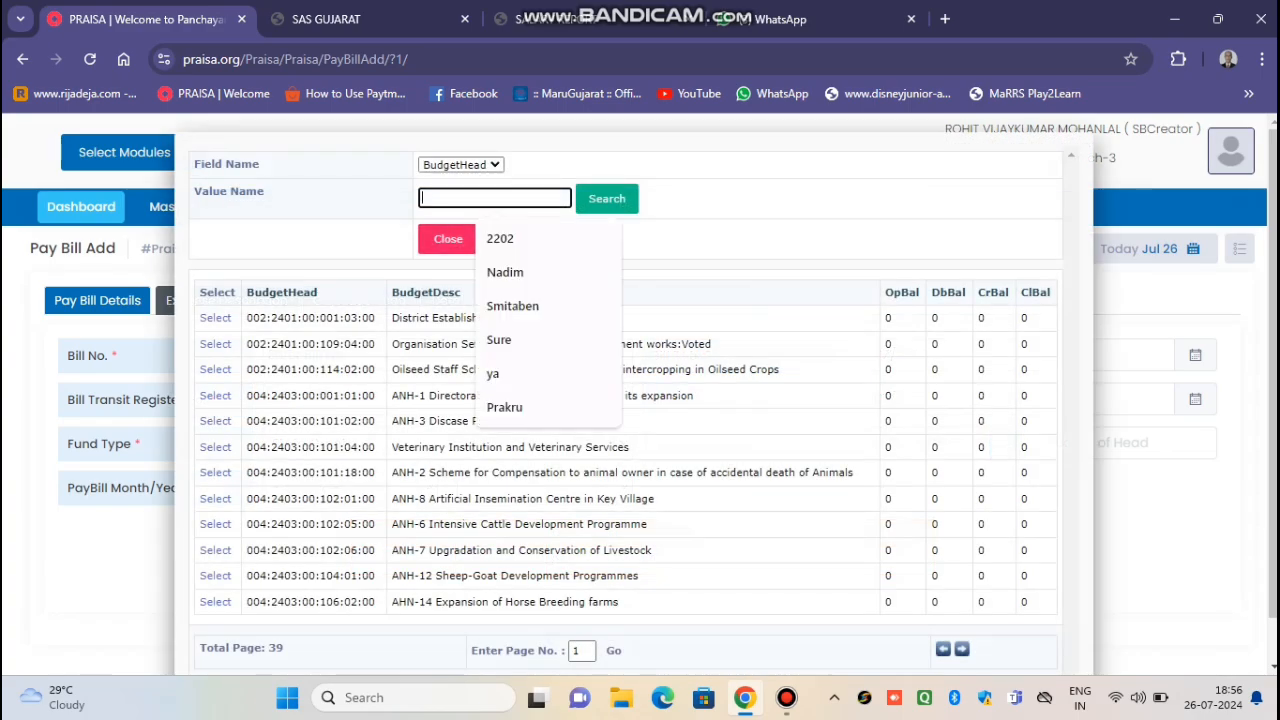
{"action": "left_click", "coordinate": [502, 239]}
{"action": "left_click", "coordinate": [606, 199]}
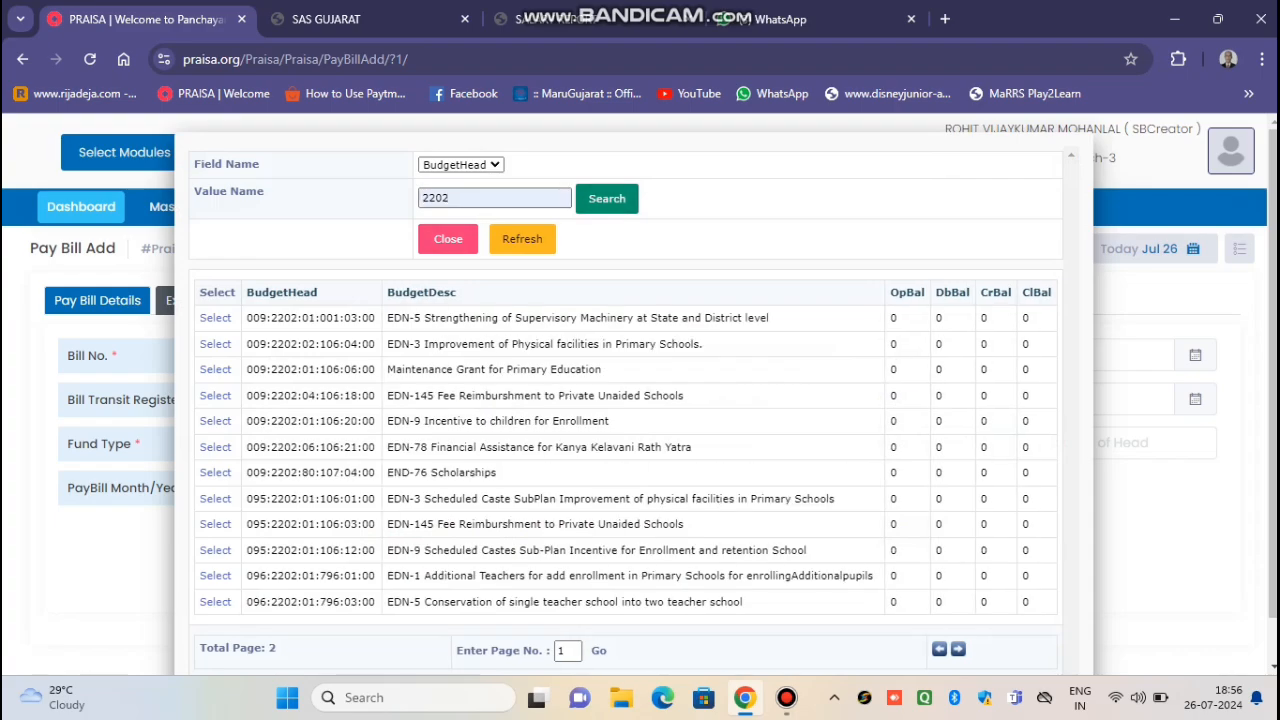
{"action": "left_click", "coordinate": [958, 649]}
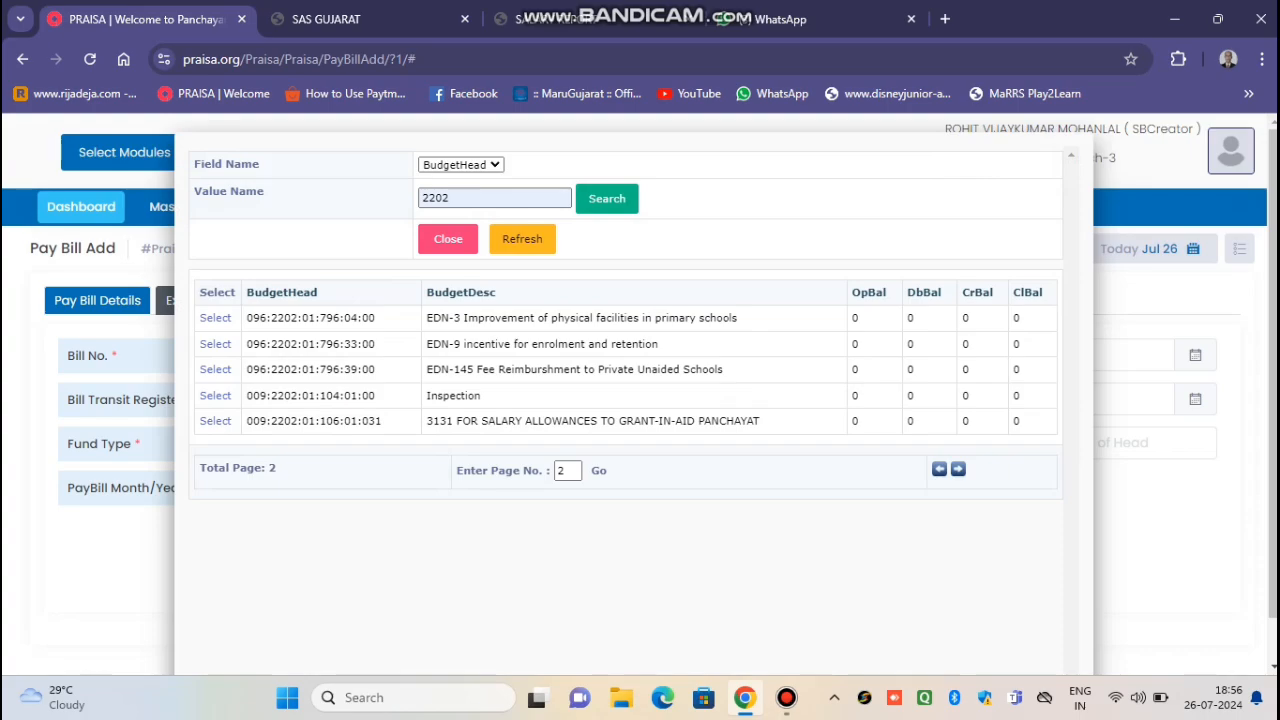
{"action": "left_click", "coordinate": [215, 421]}
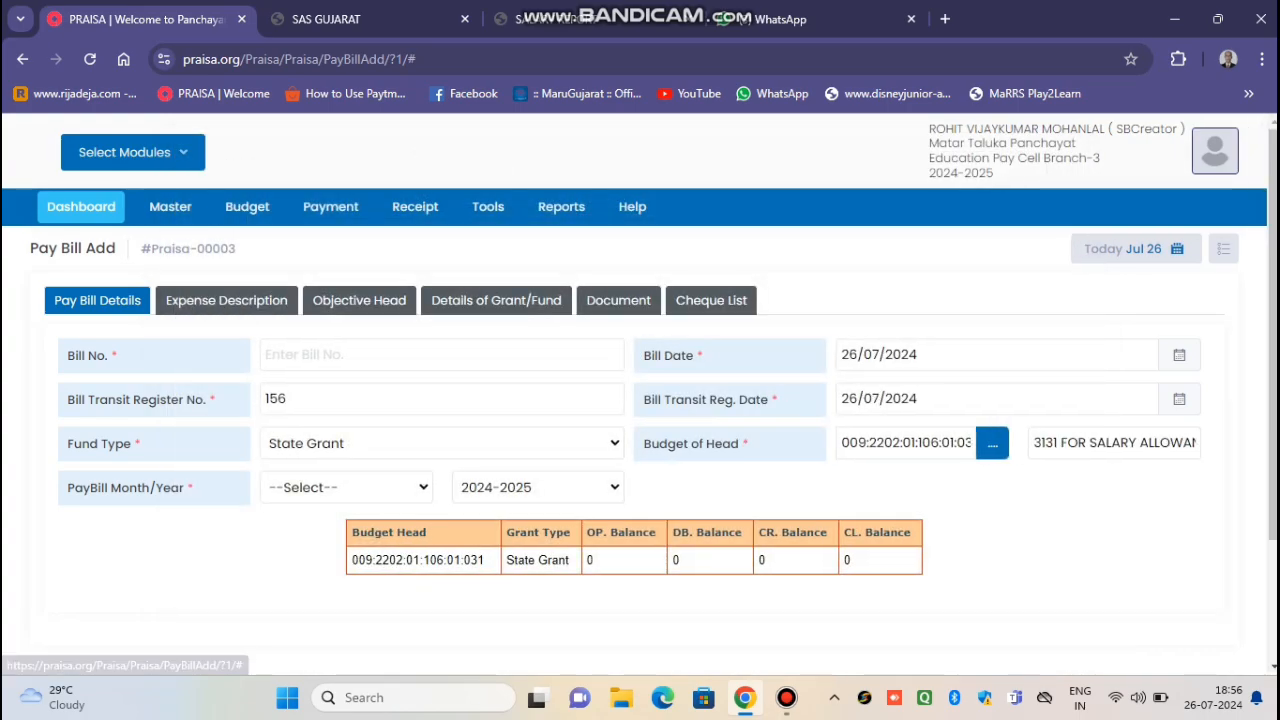
{"action": "left_click", "coordinate": [346, 487]}
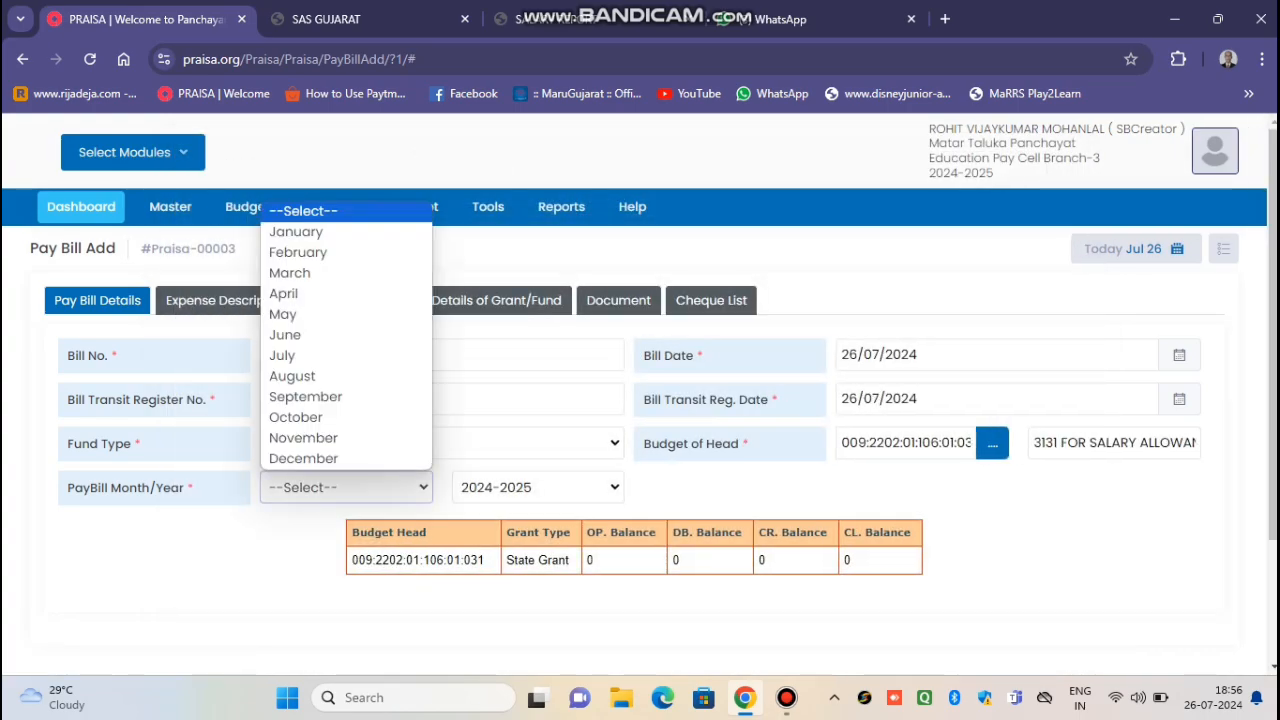
{"action": "left_click", "coordinate": [300, 355]}
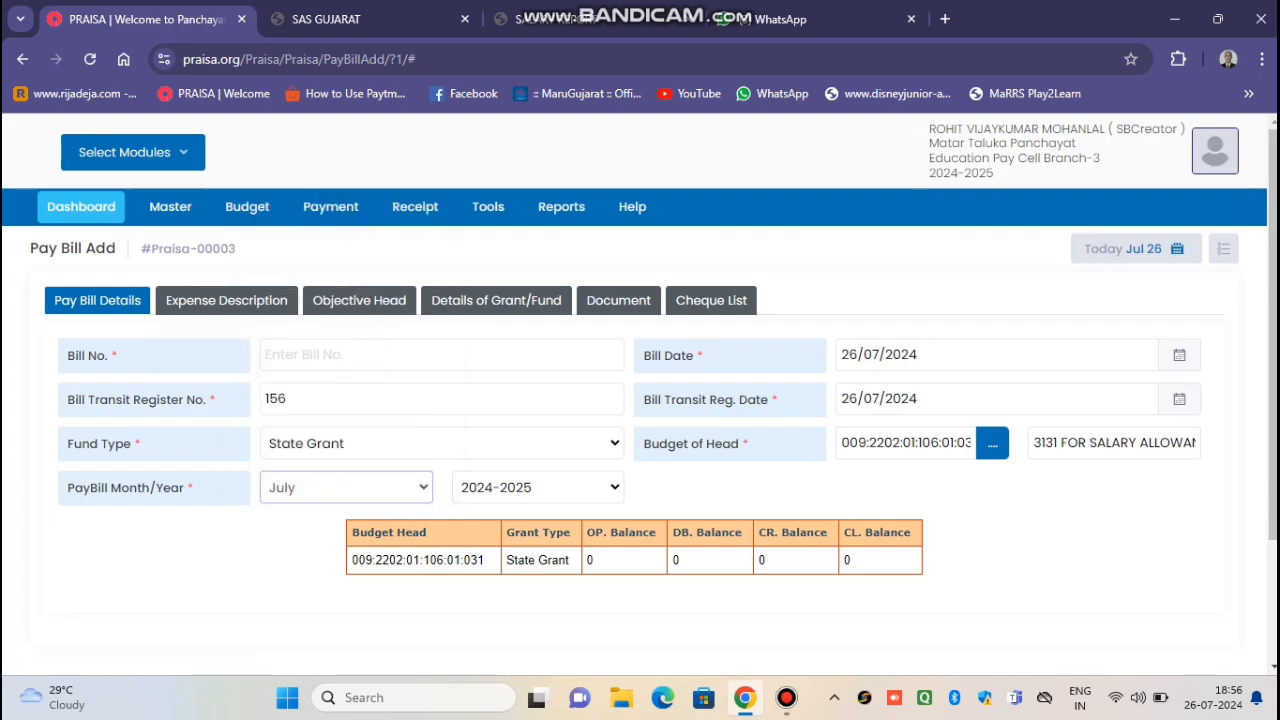
In the expense description, include all offices, all employee types and all branches in the employee filter
{"action": "left_click", "coordinate": [227, 300]}
{"action": "left_click", "coordinate": [397, 353]}
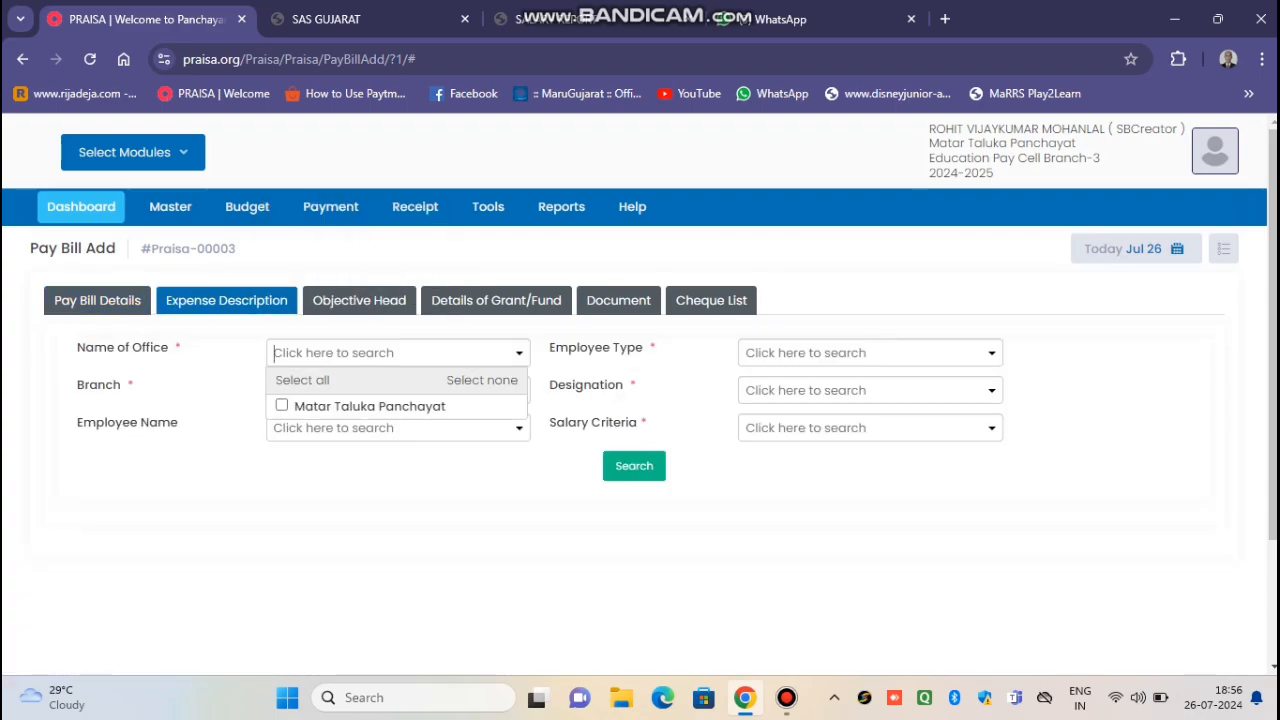
{"action": "left_click", "coordinate": [302, 380]}
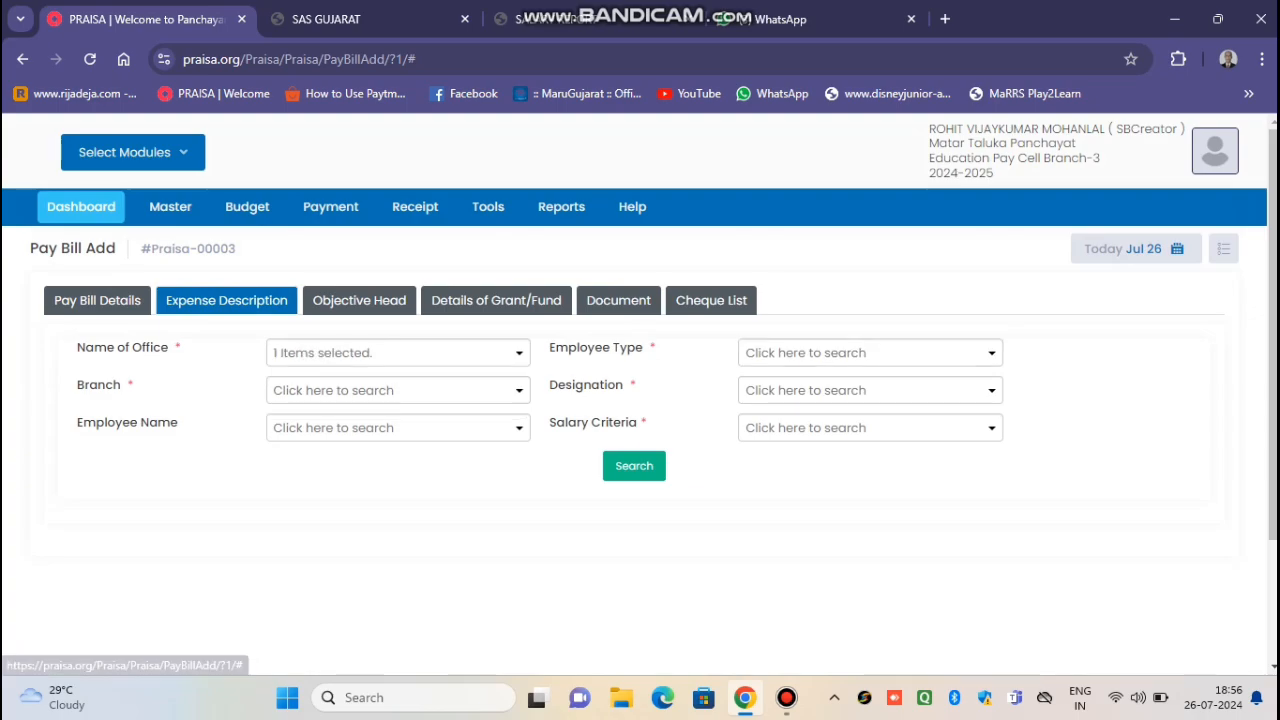
{"action": "left_click", "coordinate": [806, 353]}
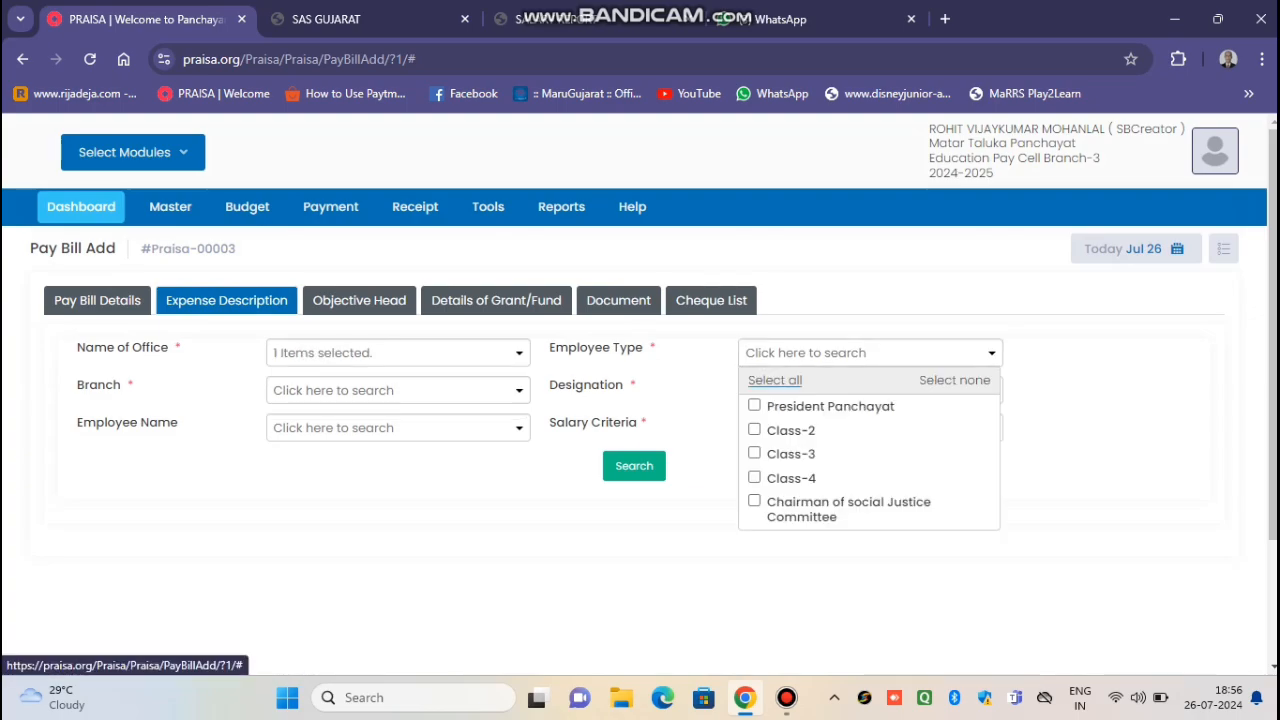
{"action": "left_click", "coordinate": [775, 380]}
{"action": "left_click", "coordinate": [398, 390]}
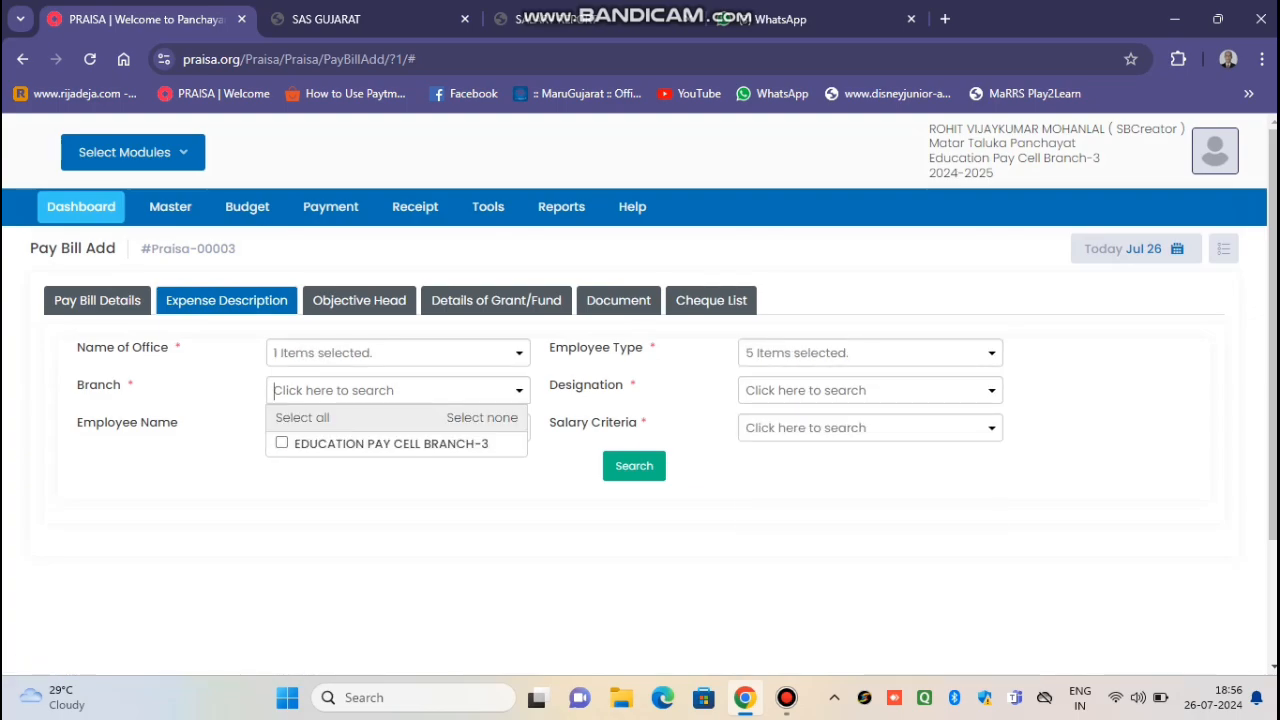
{"action": "left_click", "coordinate": [302, 418]}
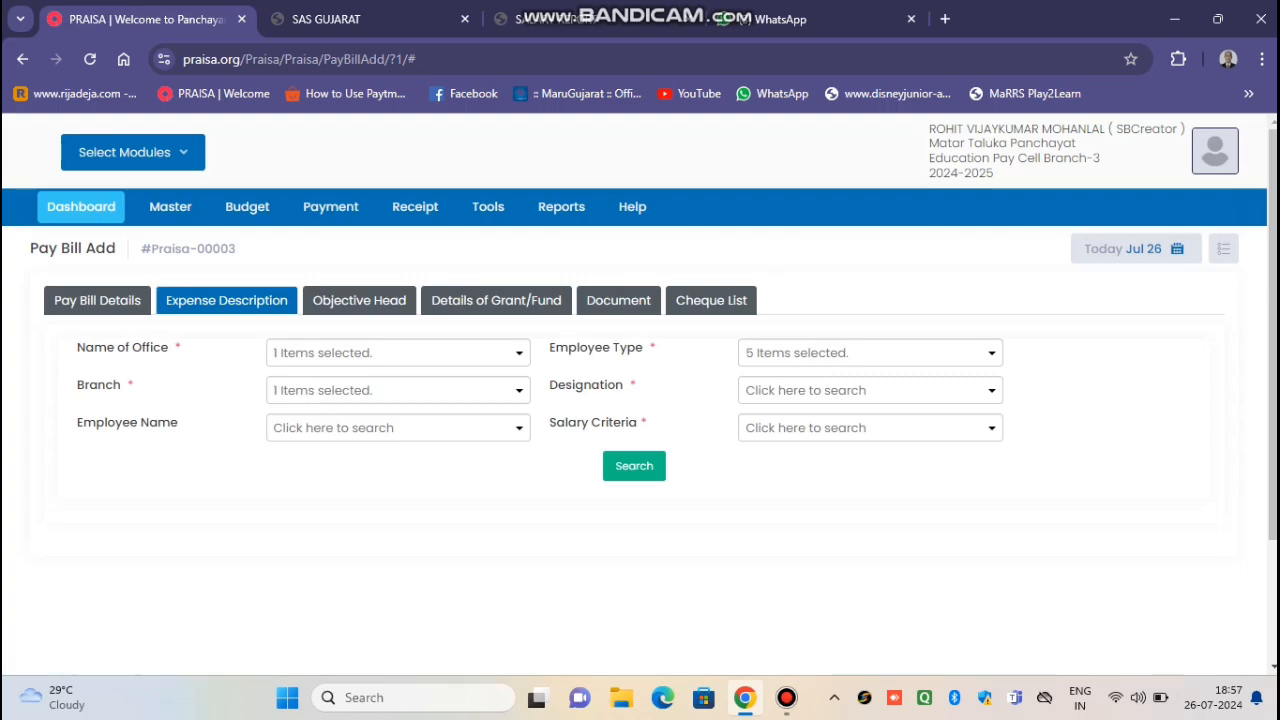
Include all designations, employee names and salary criteria in the filter, and list the matching employees' salary entries
{"action": "left_click", "coordinate": [869, 390]}
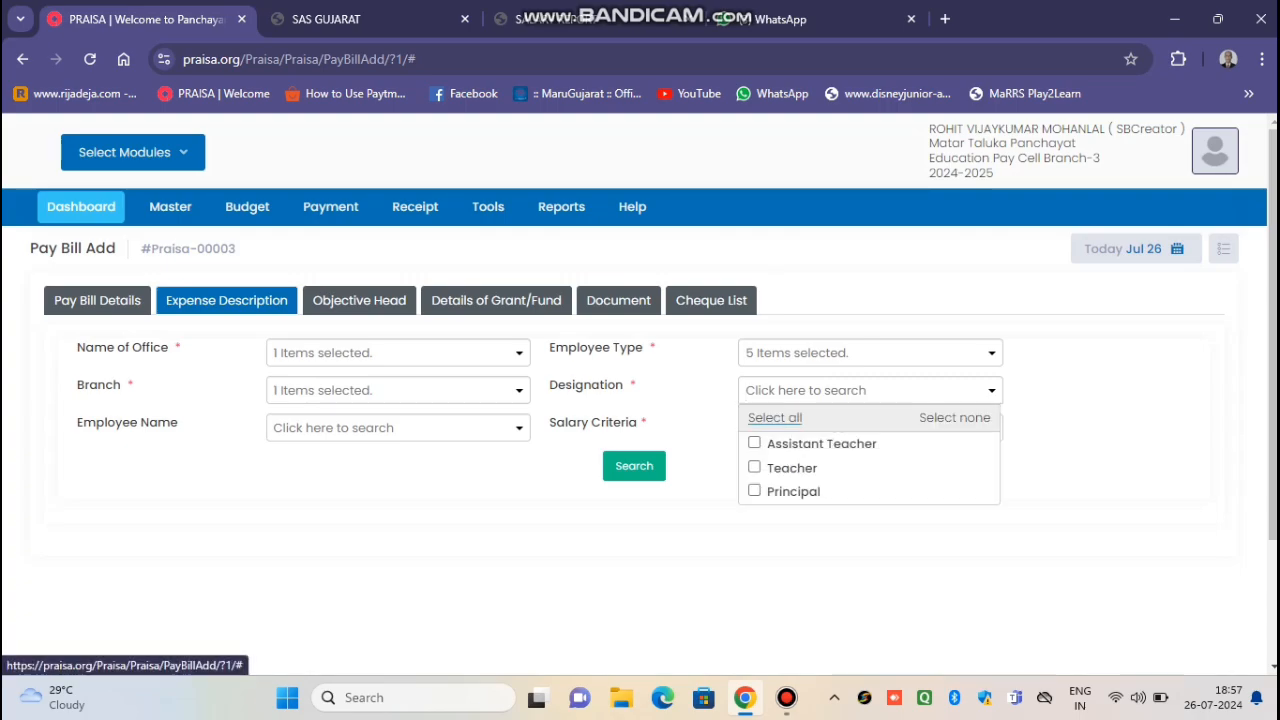
{"action": "left_click", "coordinate": [775, 417]}
{"action": "left_click", "coordinate": [398, 427]}
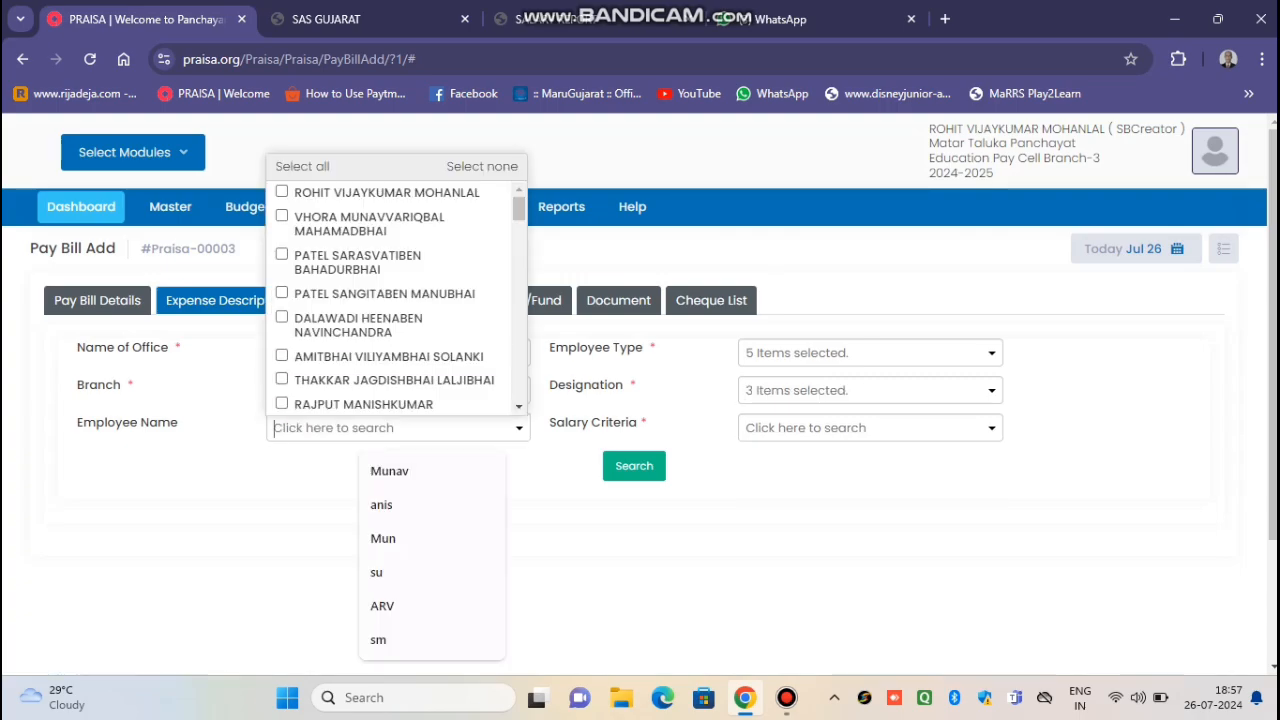
{"action": "left_click", "coordinate": [302, 166]}
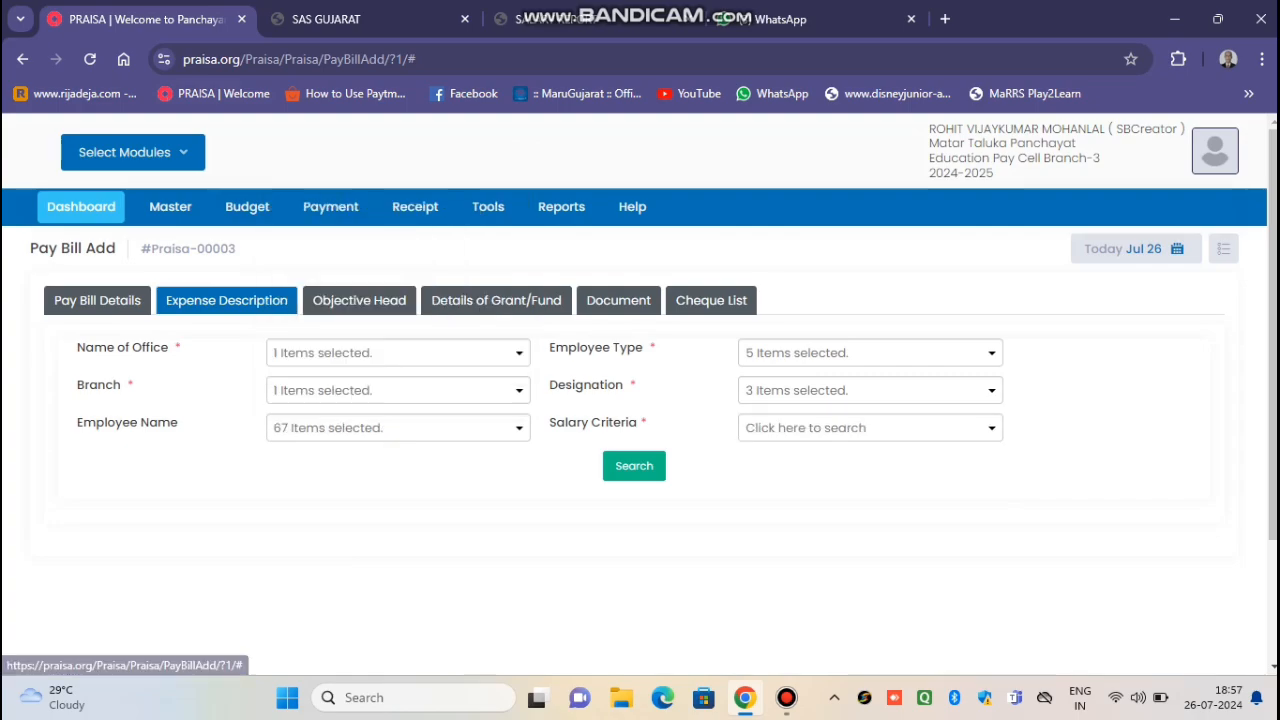
{"action": "left_click", "coordinate": [860, 427]}
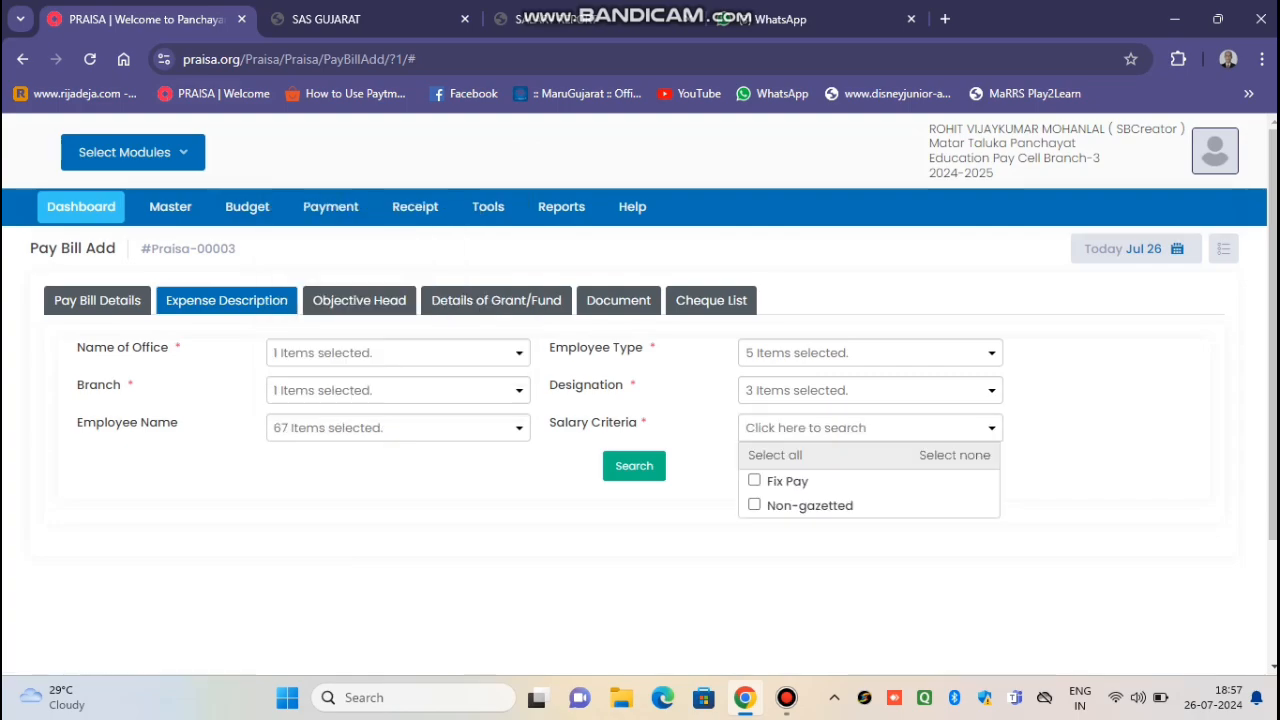
{"action": "left_click", "coordinate": [775, 455]}
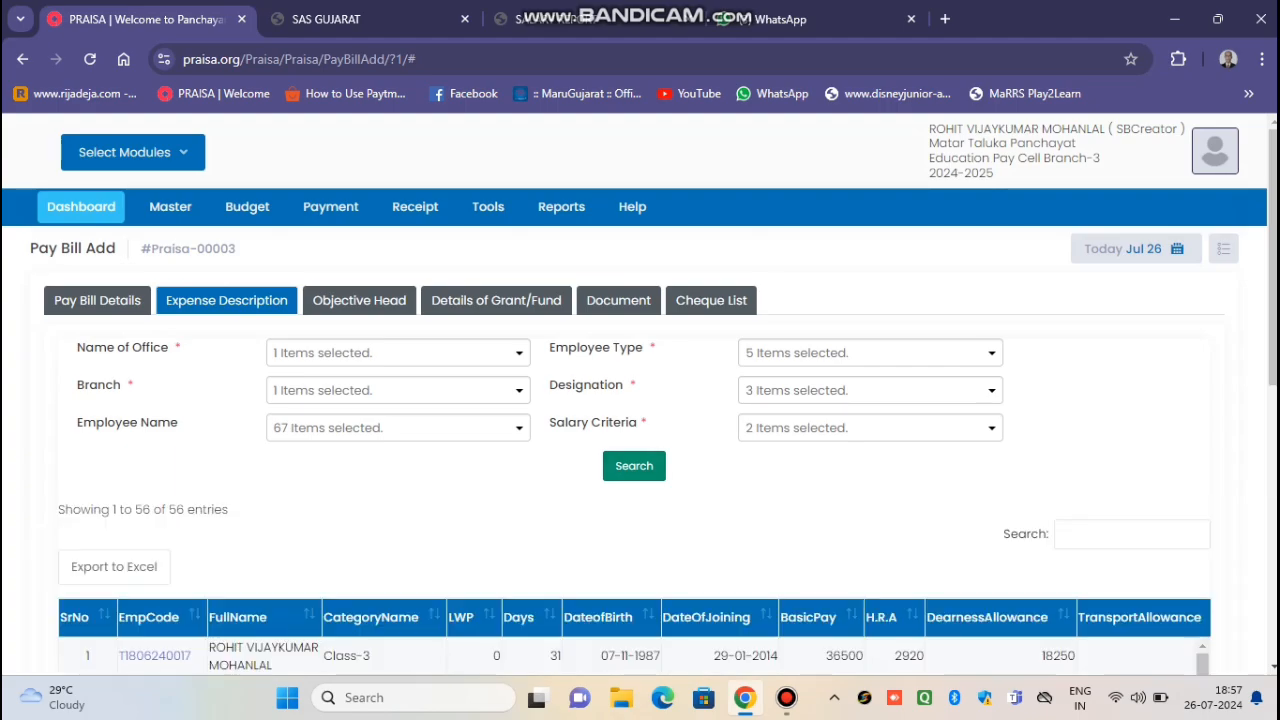
{"action": "scroll", "coordinate": [640, 400], "scroll_direction": "down", "scroll_amount": 2}
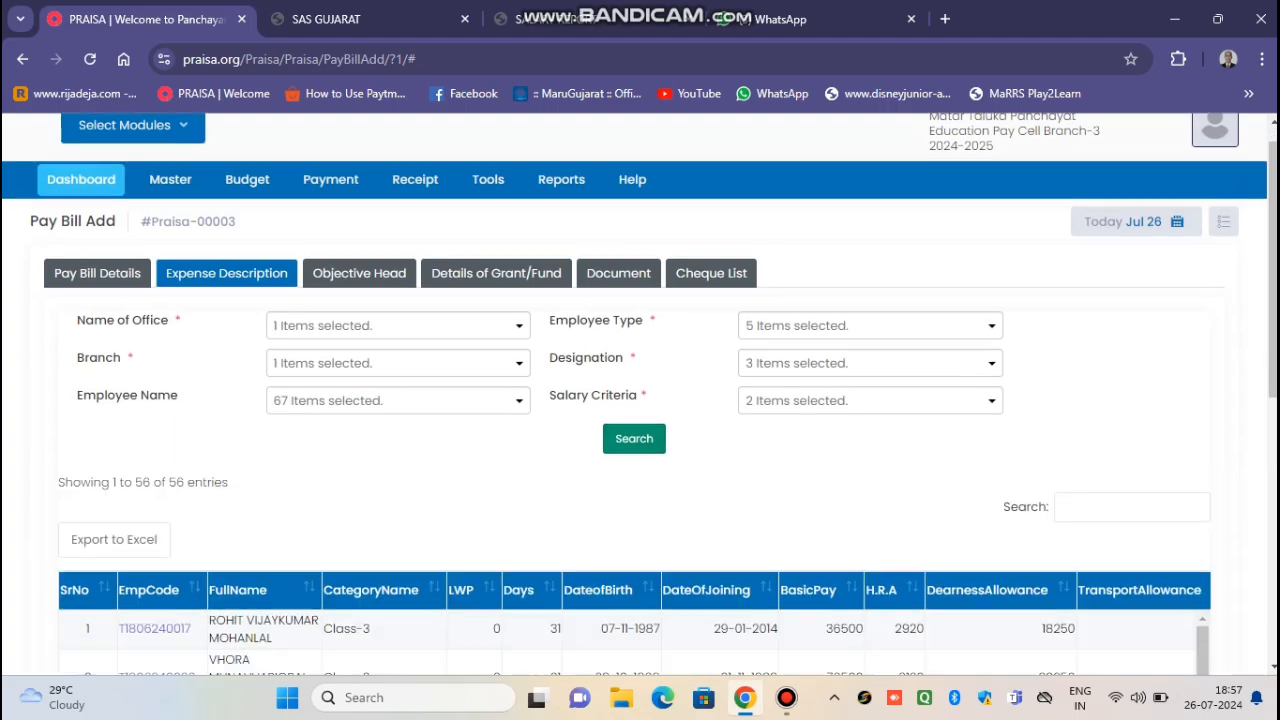
{"action": "scroll", "coordinate": [635, 575], "scroll_direction": "down", "scroll_amount": 15}
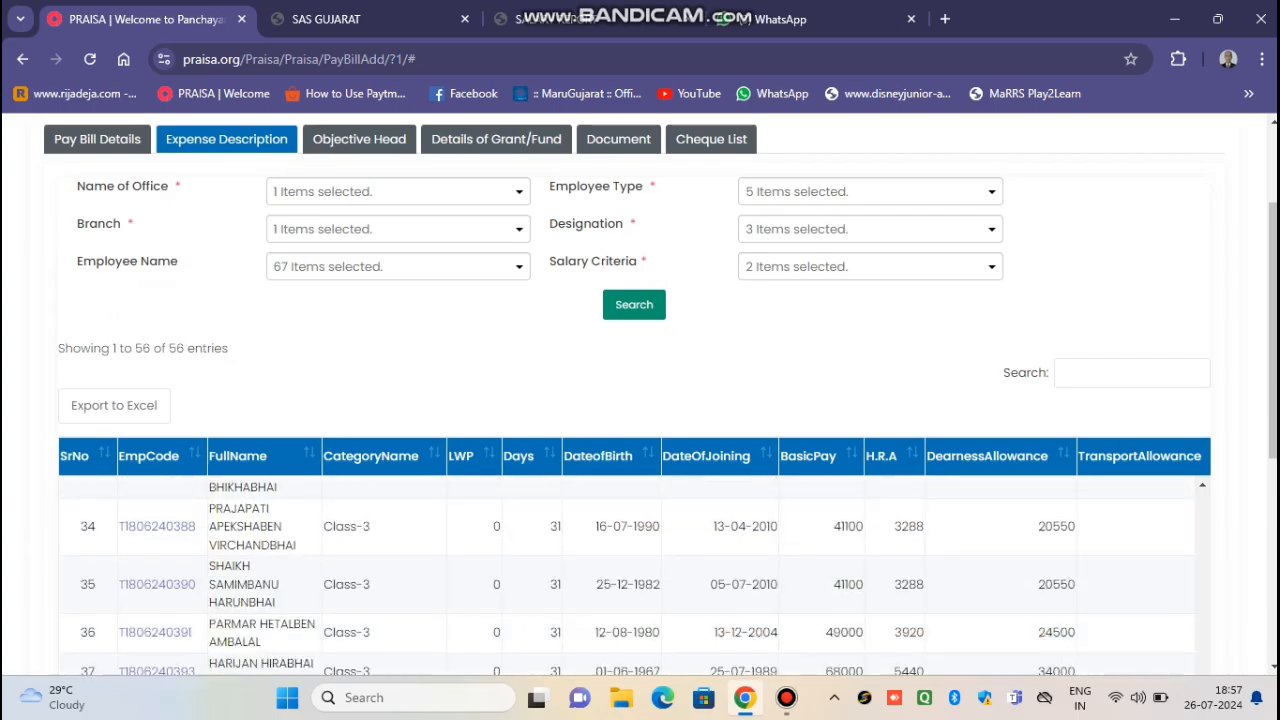
Compare the deduction and net pay totals of the listed salary entries with the totals in the SAS Gujarat pay report
{"action": "scroll", "coordinate": [635, 575], "scroll_direction": "down", "scroll_amount": 8}
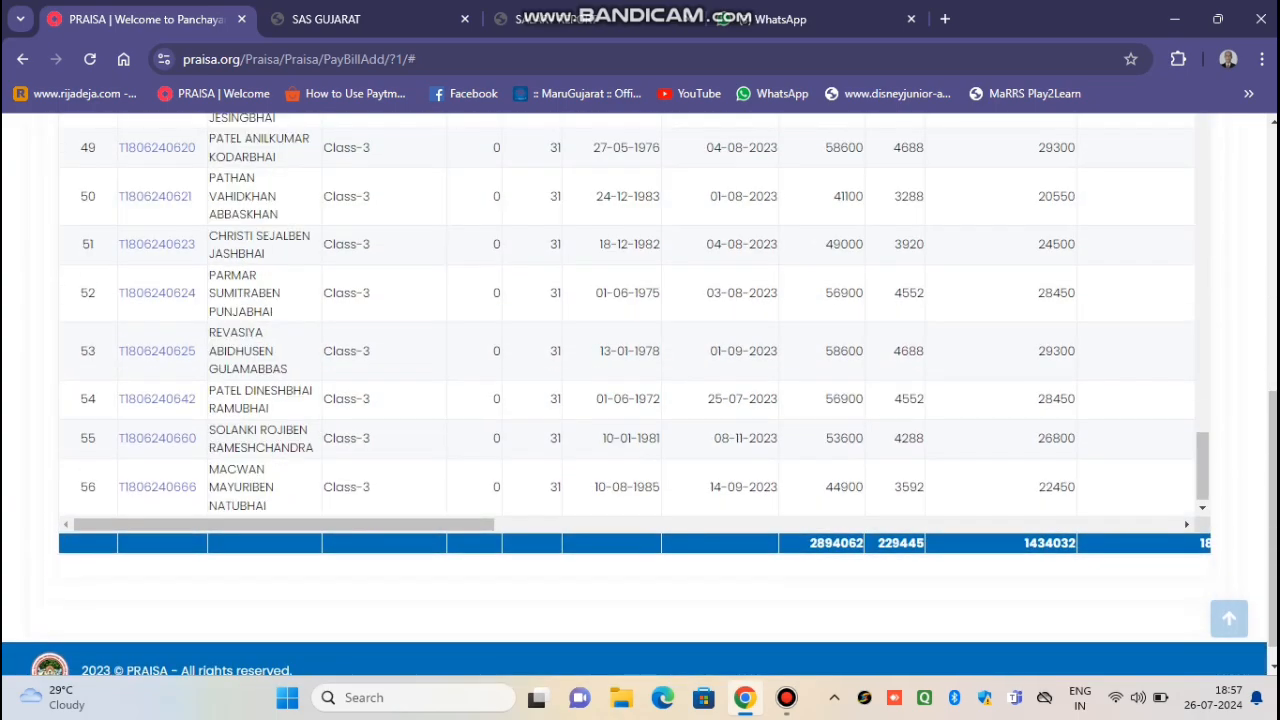
{"action": "scroll", "coordinate": [635, 400], "scroll_direction": "right", "scroll_amount": 10}
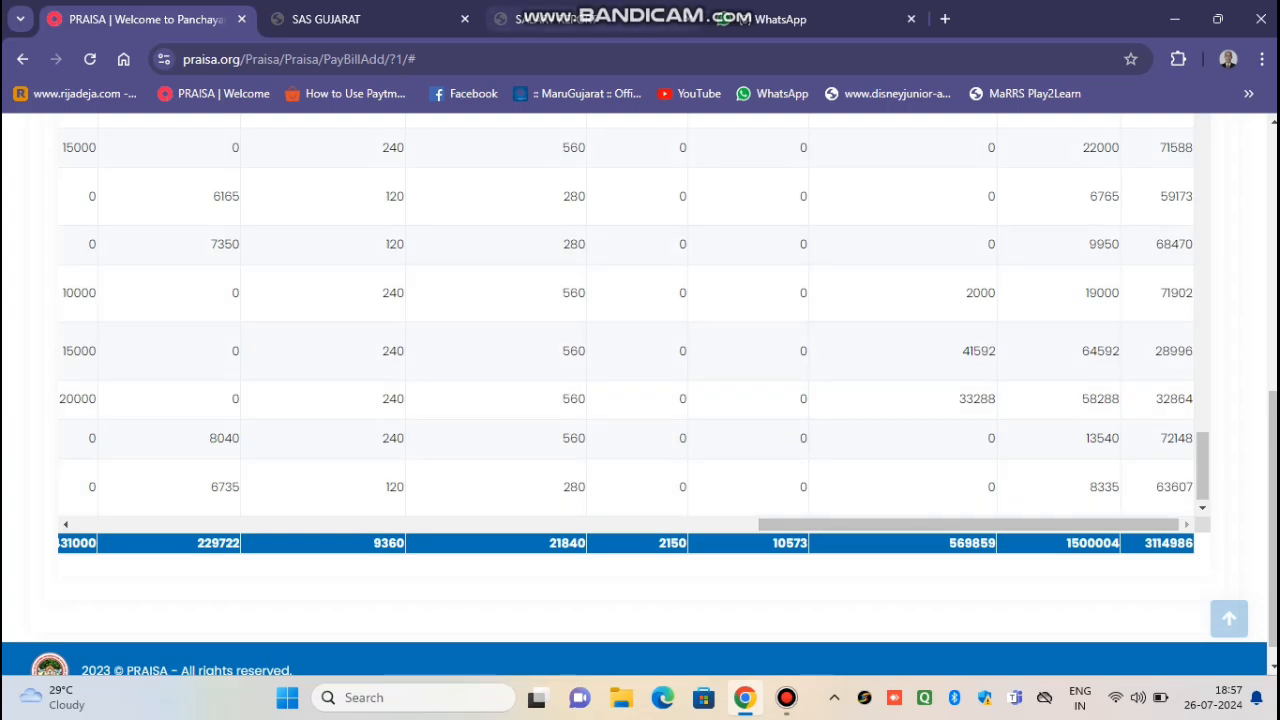
{"action": "left_click", "coordinate": [540, 19]}
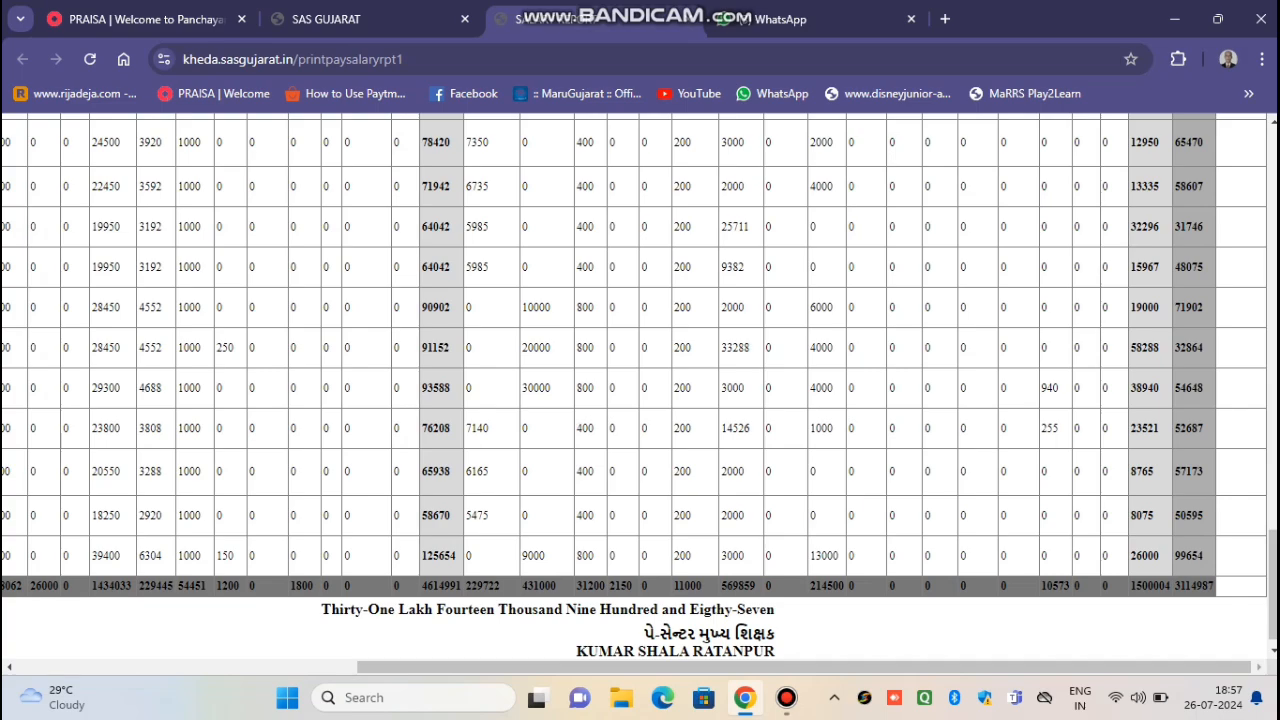
{"action": "left_click", "coordinate": [140, 19]}
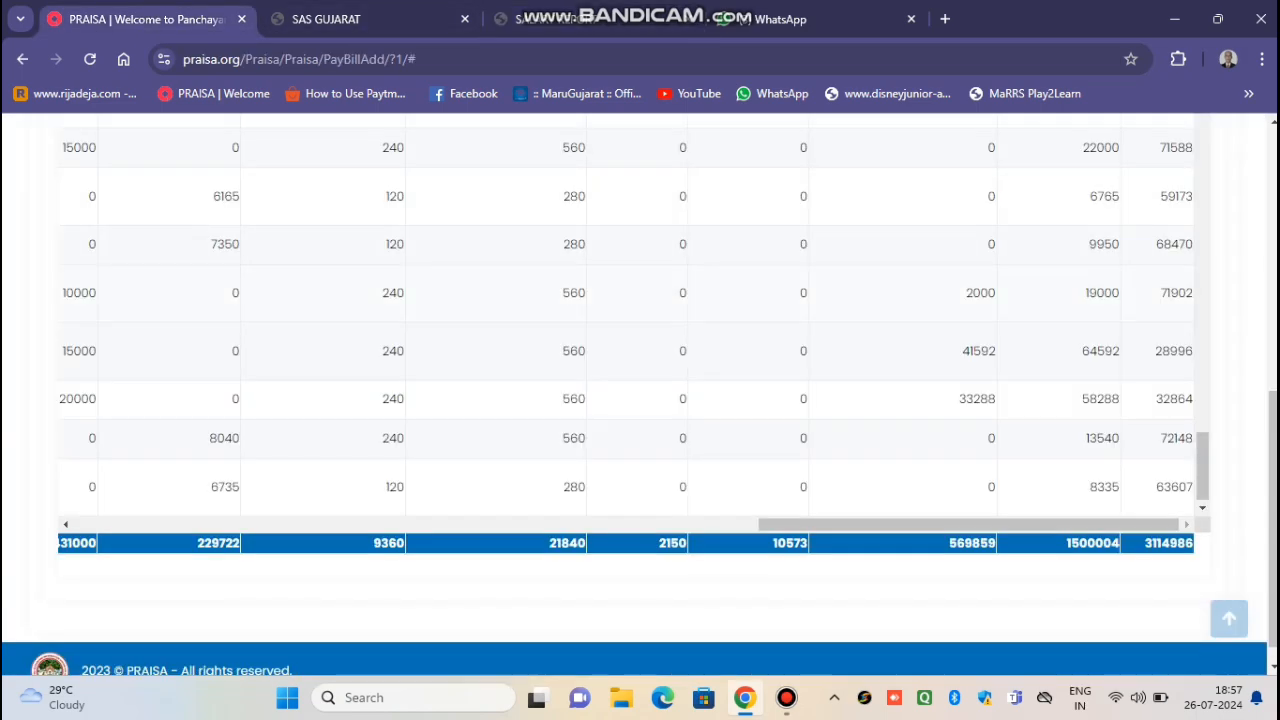
Under the objective heads, add object head 3102 Pay Of Establishment - Panchayat with an amount of 2894062
{"action": "scroll", "coordinate": [626, 320], "scroll_direction": "up", "scroll_amount": 18}
{"action": "scroll", "coordinate": [420, 590], "scroll_direction": "up", "scroll_amount": 6}
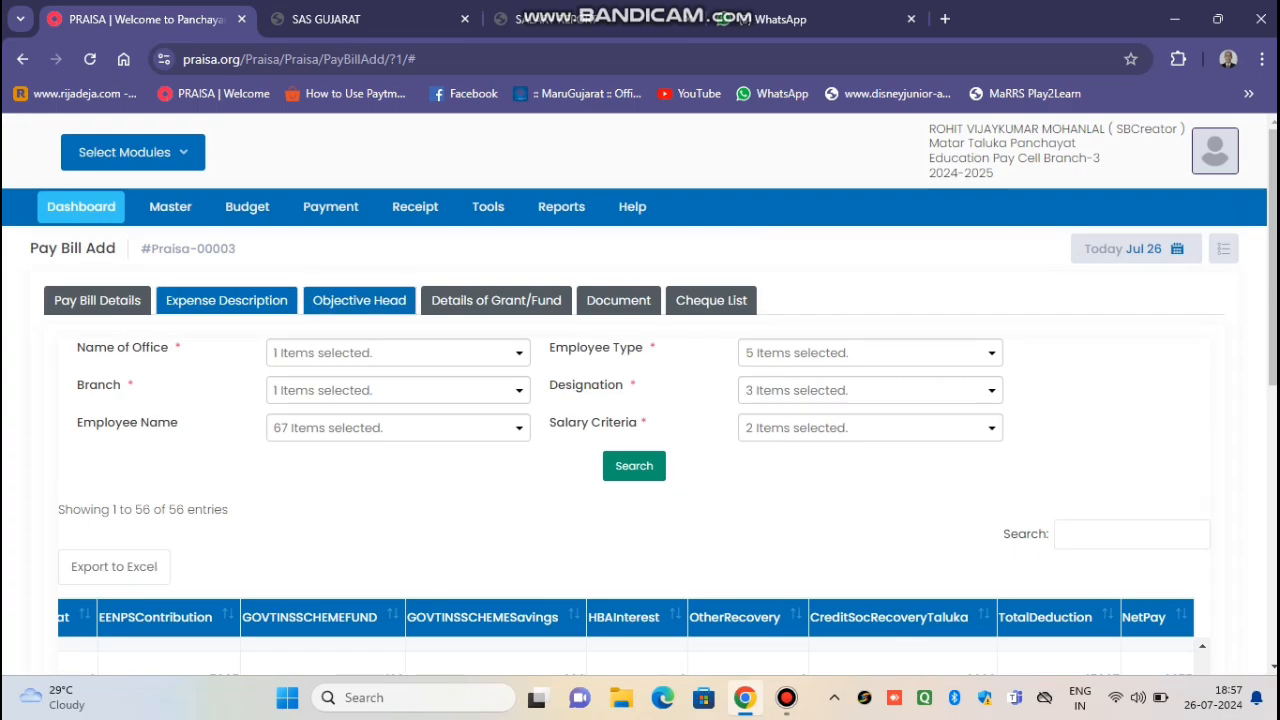
{"action": "left_click", "coordinate": [359, 300]}
{"action": "scroll", "coordinate": [640, 400], "scroll_direction": "down", "scroll_amount": 2}
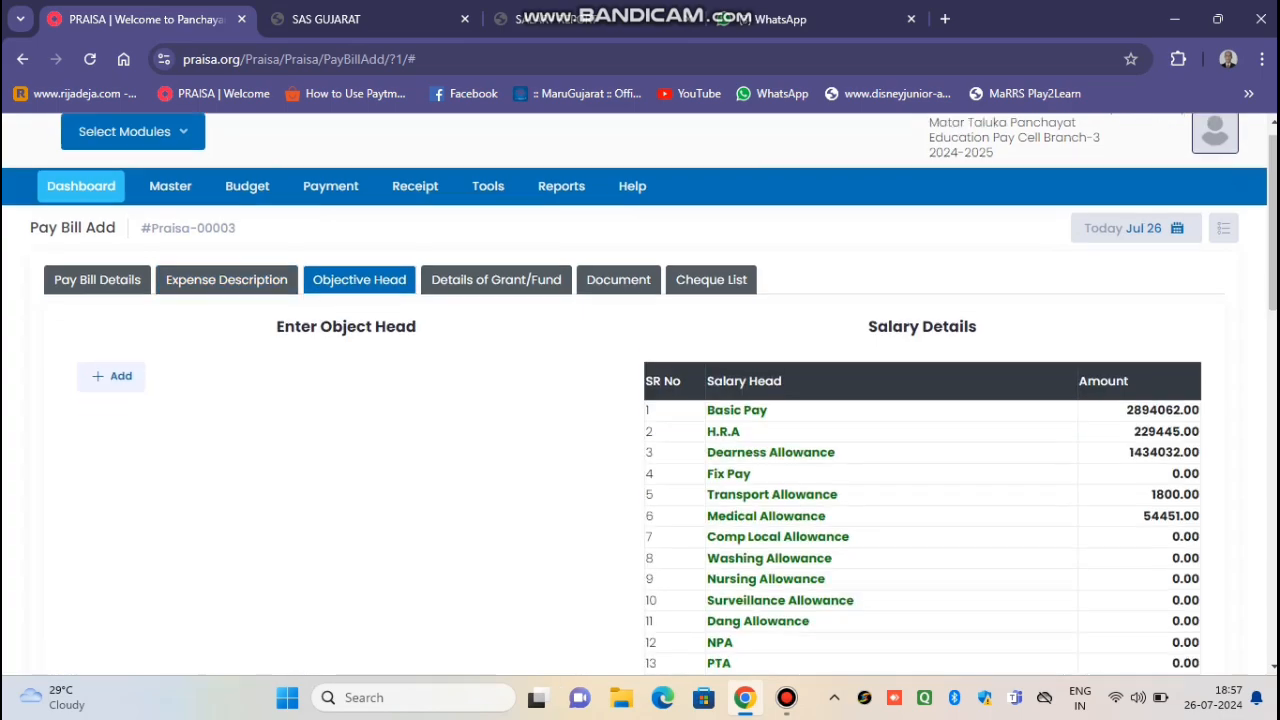
{"action": "left_click", "coordinate": [111, 217]}
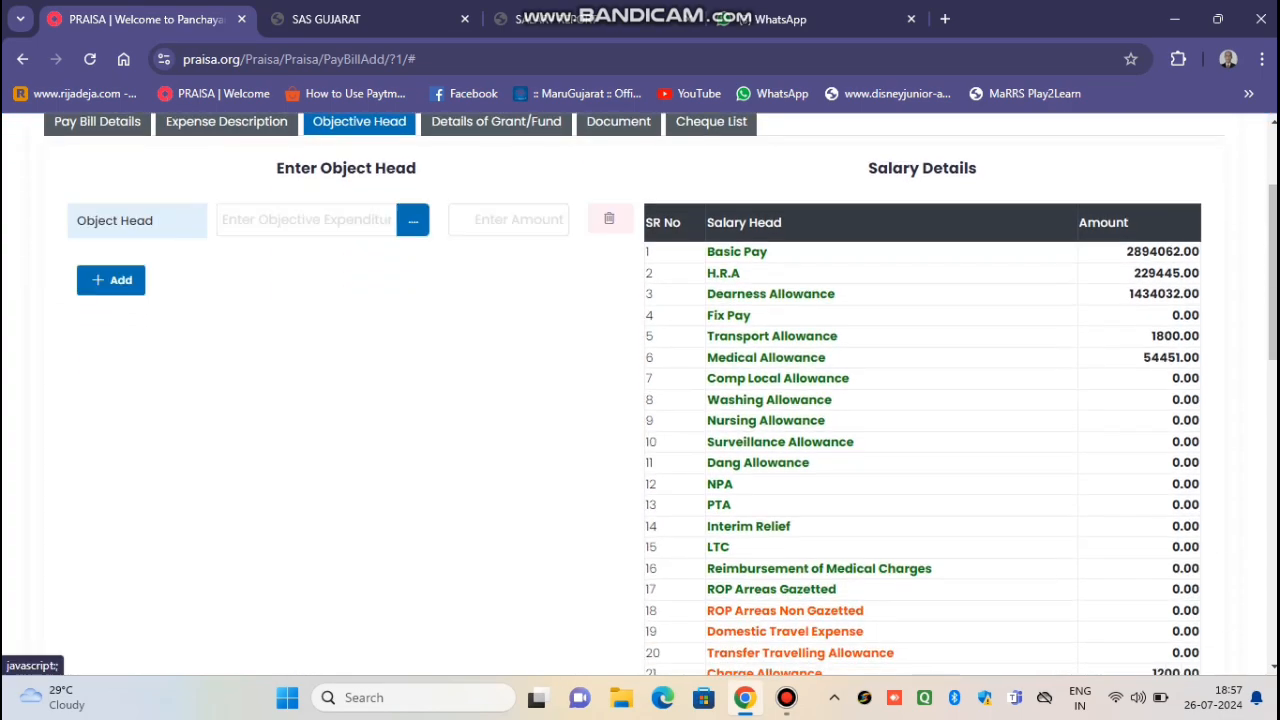
{"action": "left_click", "coordinate": [413, 220]}
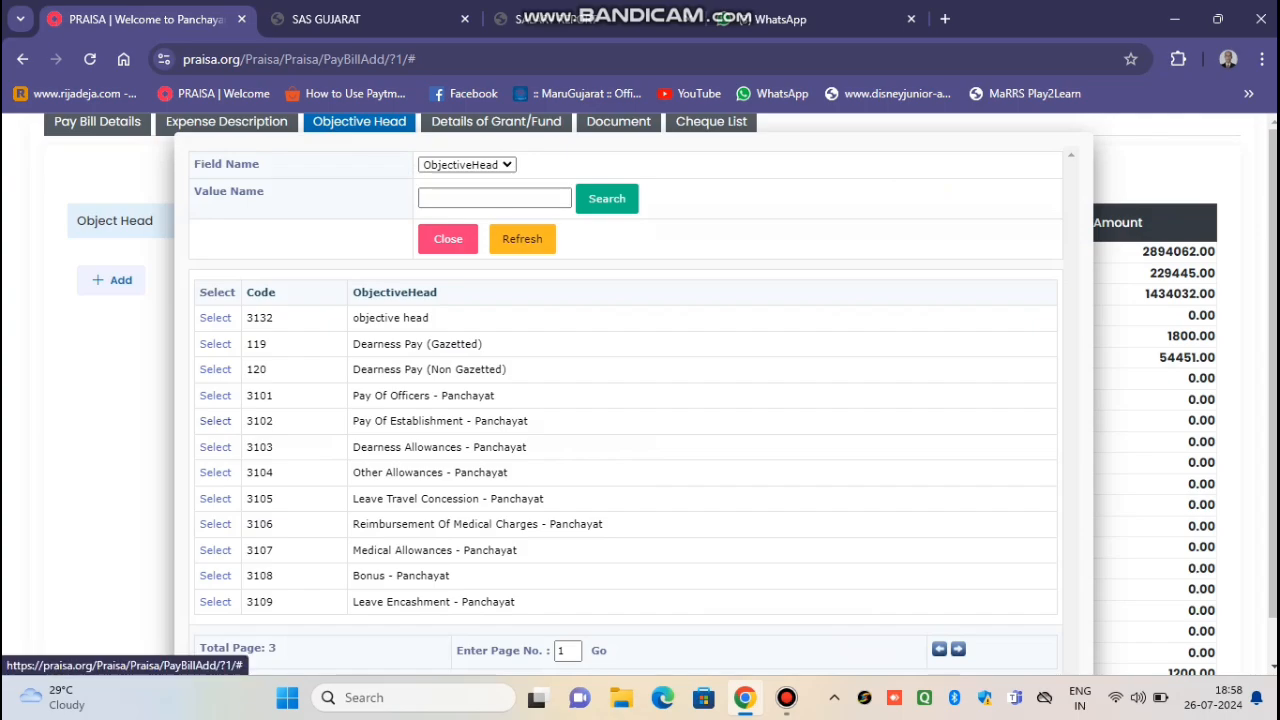
{"action": "left_click", "coordinate": [215, 421]}
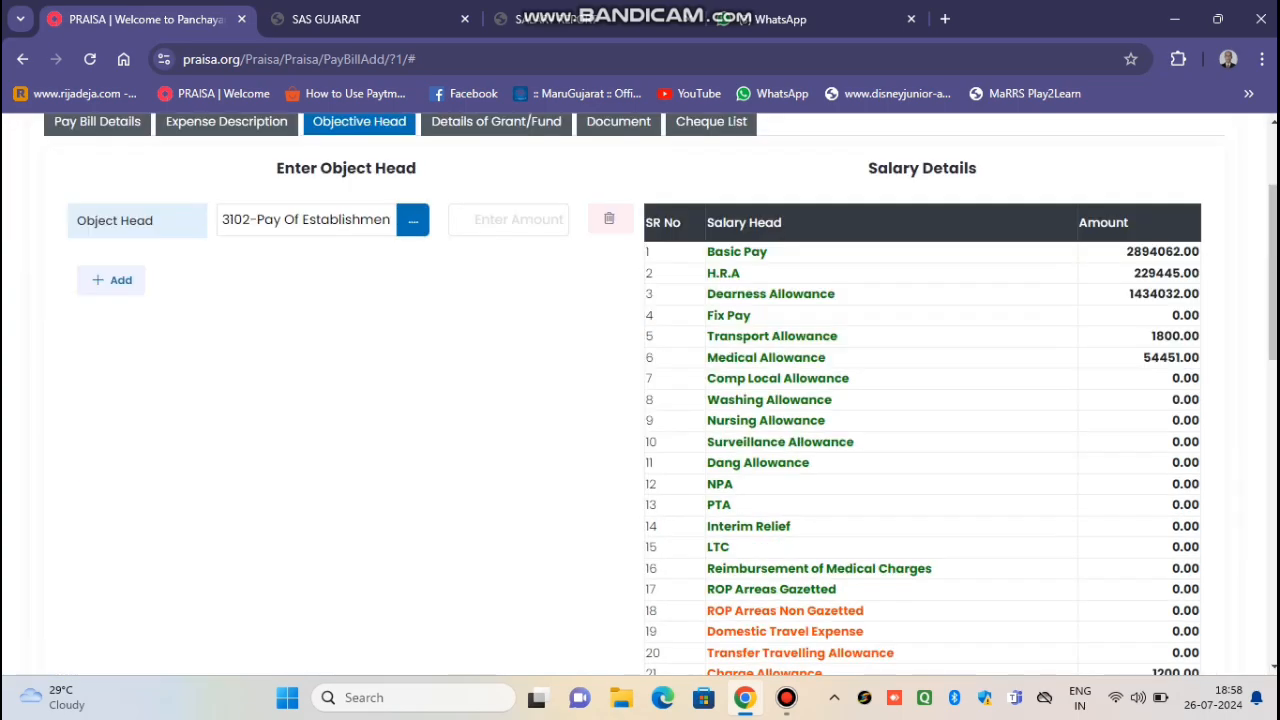
{"action": "left_click", "coordinate": [509, 220]}
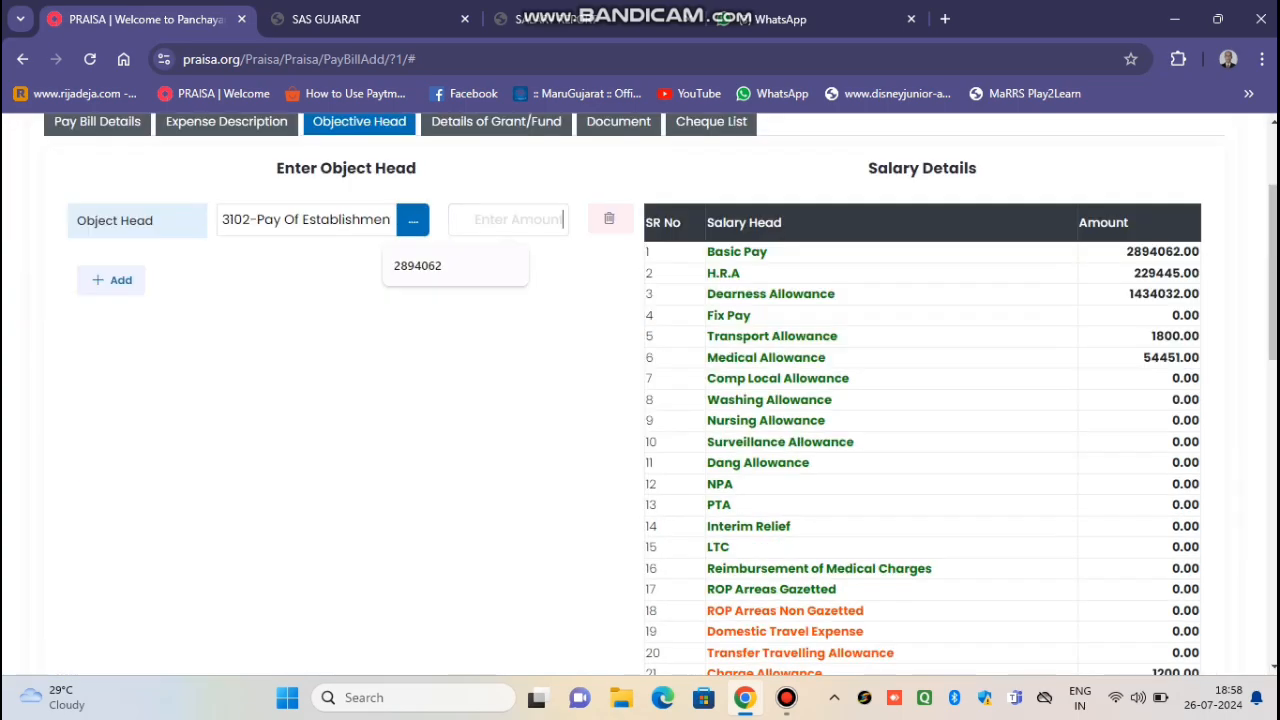
{"action": "type", "text": "2"}
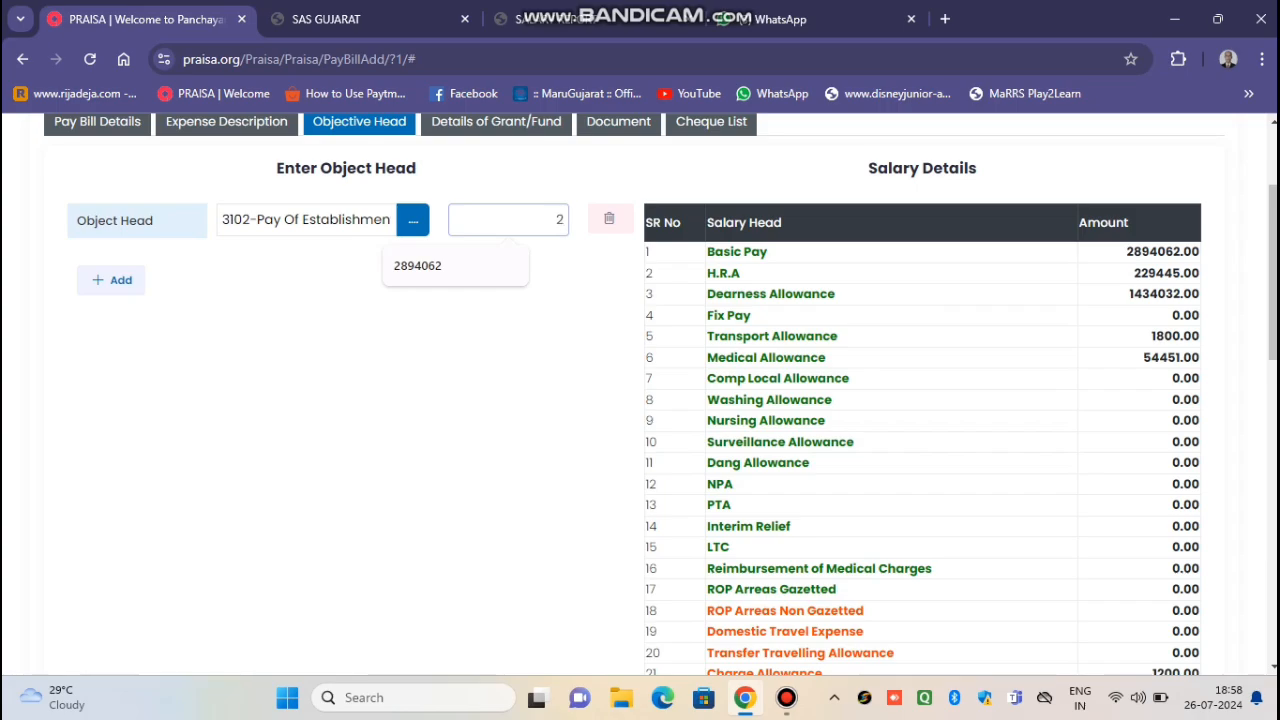
{"action": "key", "text": "Down"}
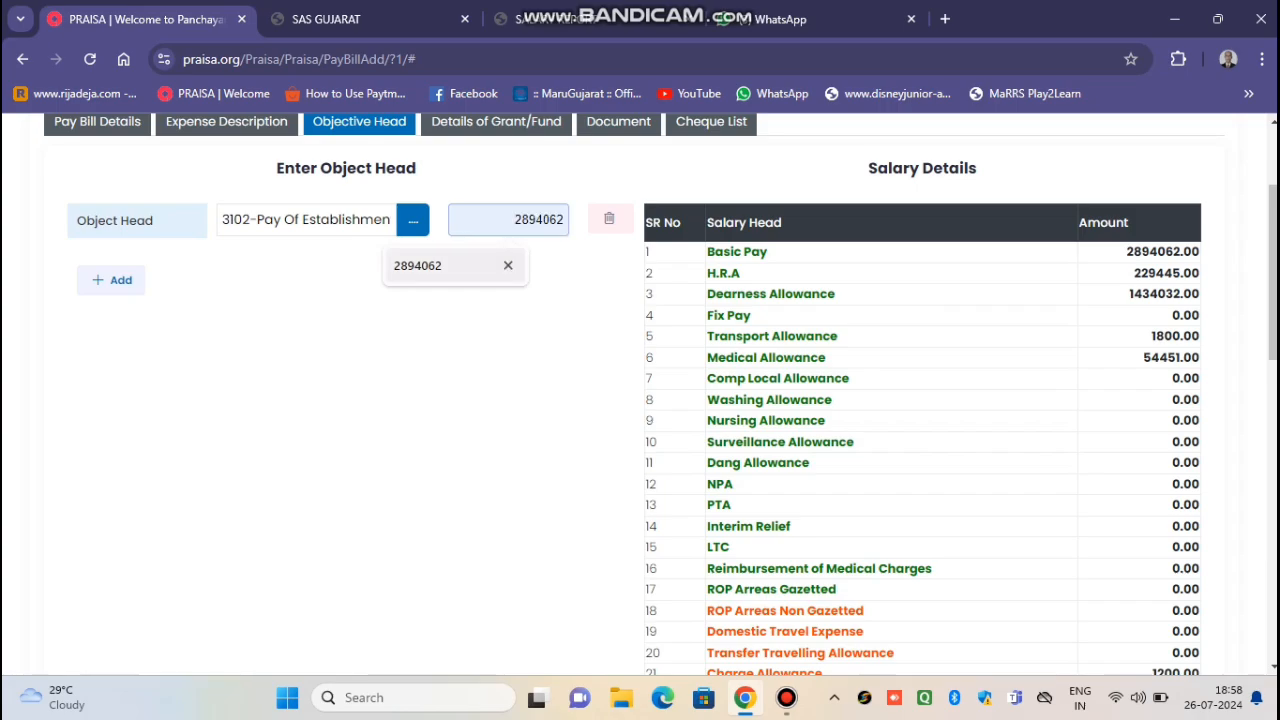
{"action": "key", "text": "Return"}
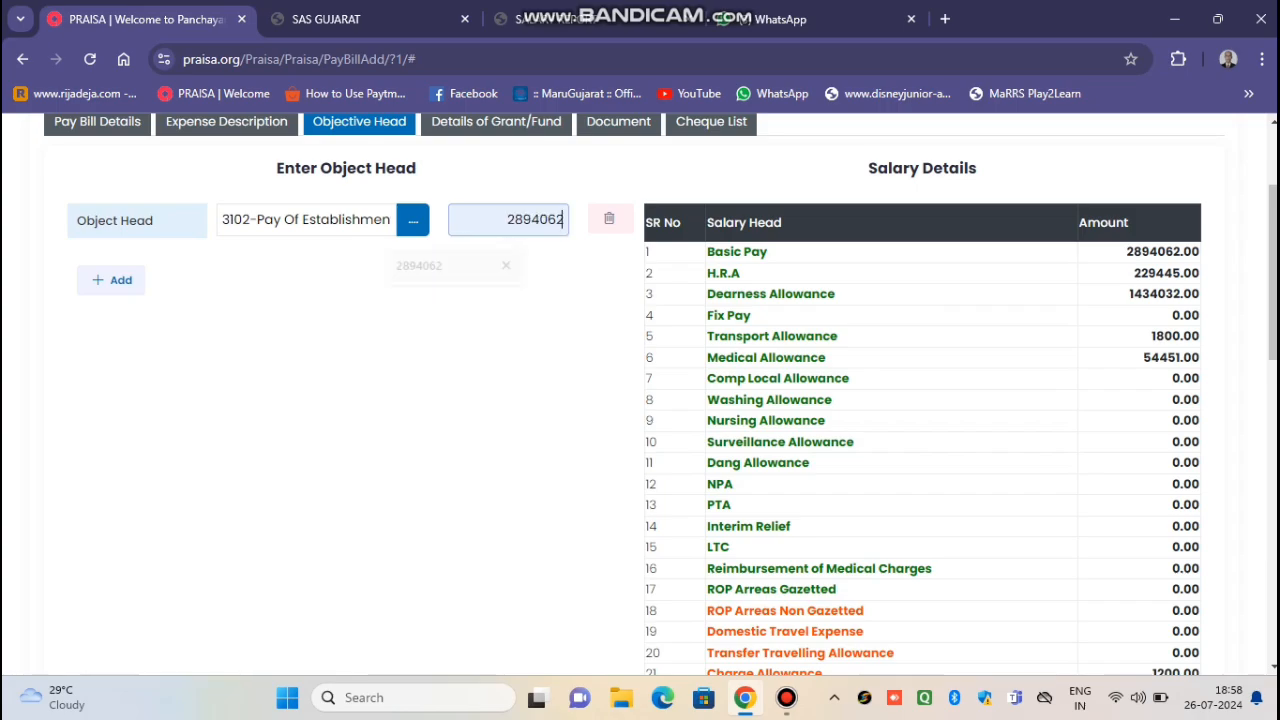
{"action": "key", "text": "Tab"}
Add a second object head, 3103 Dearness Allowances - Panchayat, with an amount of 1434032
{"action": "left_click", "coordinate": [111, 280]}
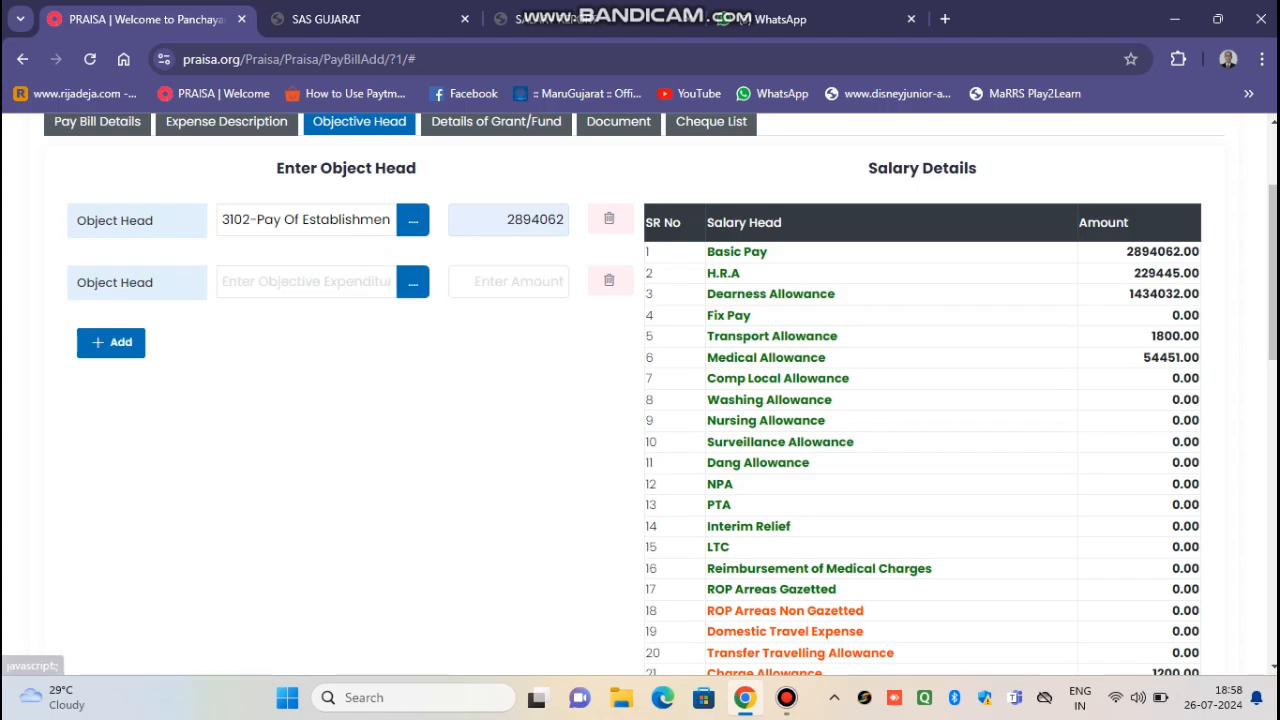
{"action": "left_click", "coordinate": [413, 282]}
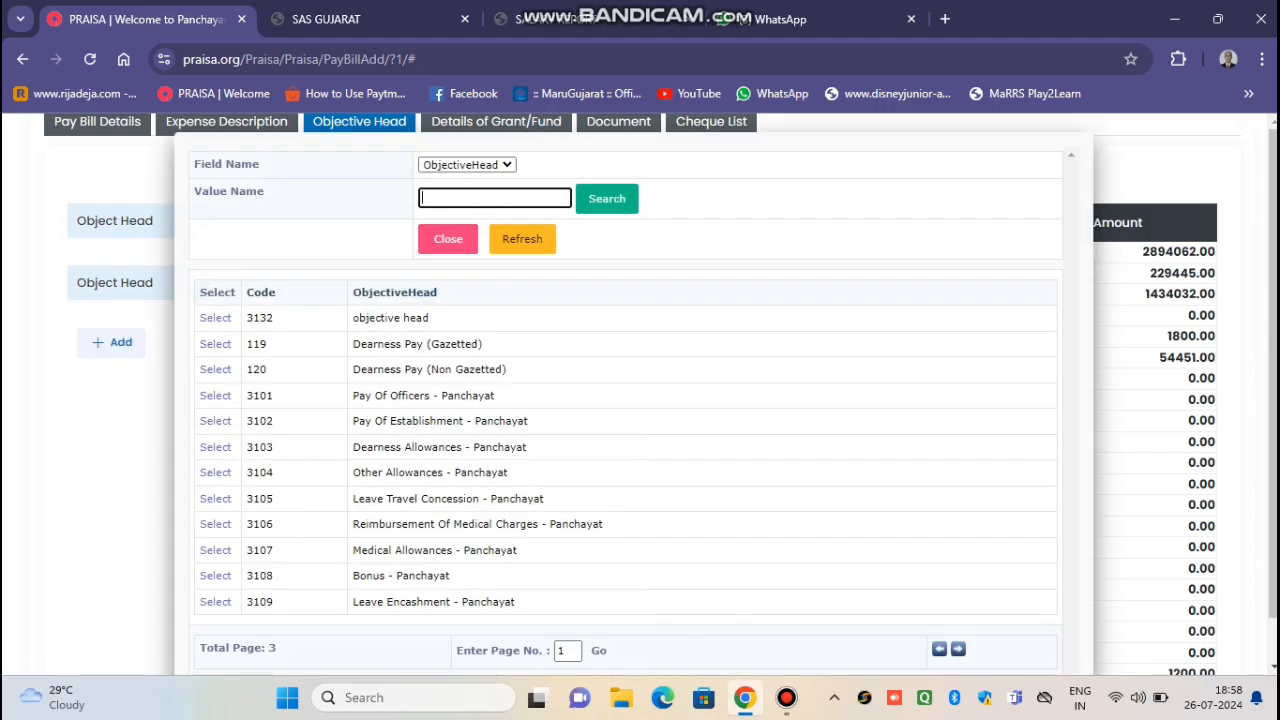
{"action": "left_click", "coordinate": [215, 447]}
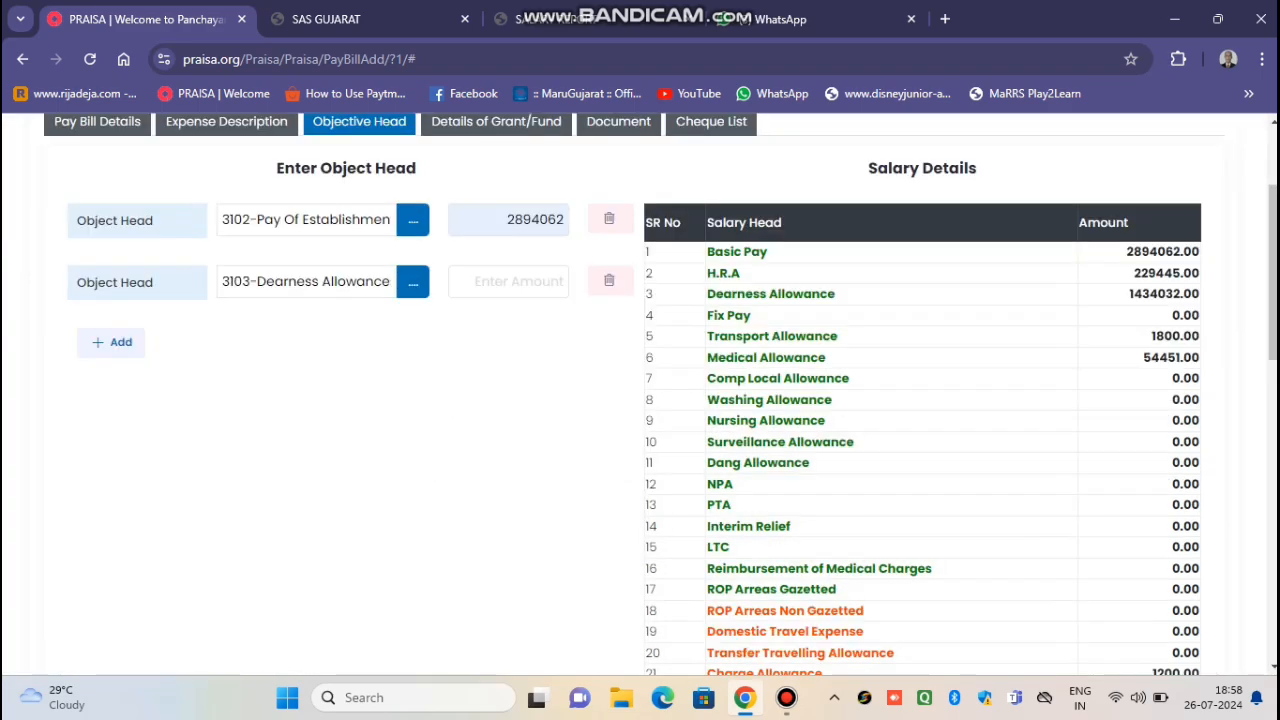
{"action": "left_click", "coordinate": [512, 282]}
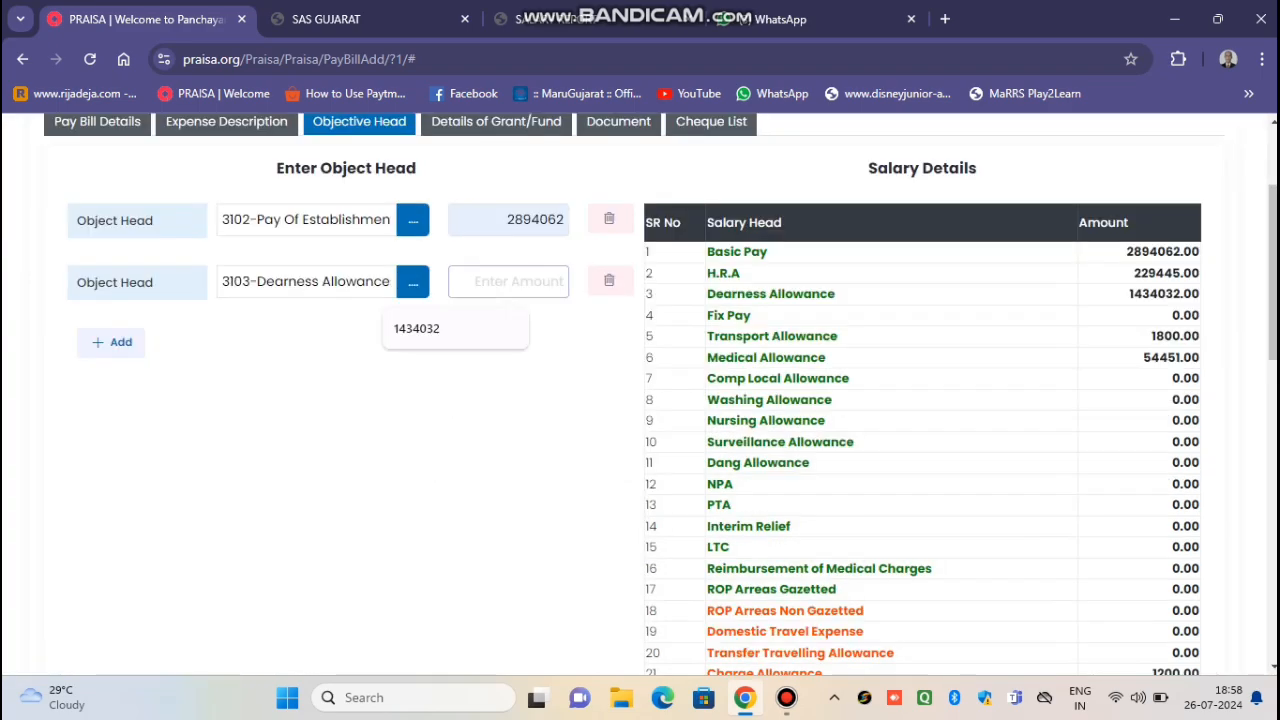
{"action": "key", "text": "Down"}
{"action": "key", "text": "Return"}
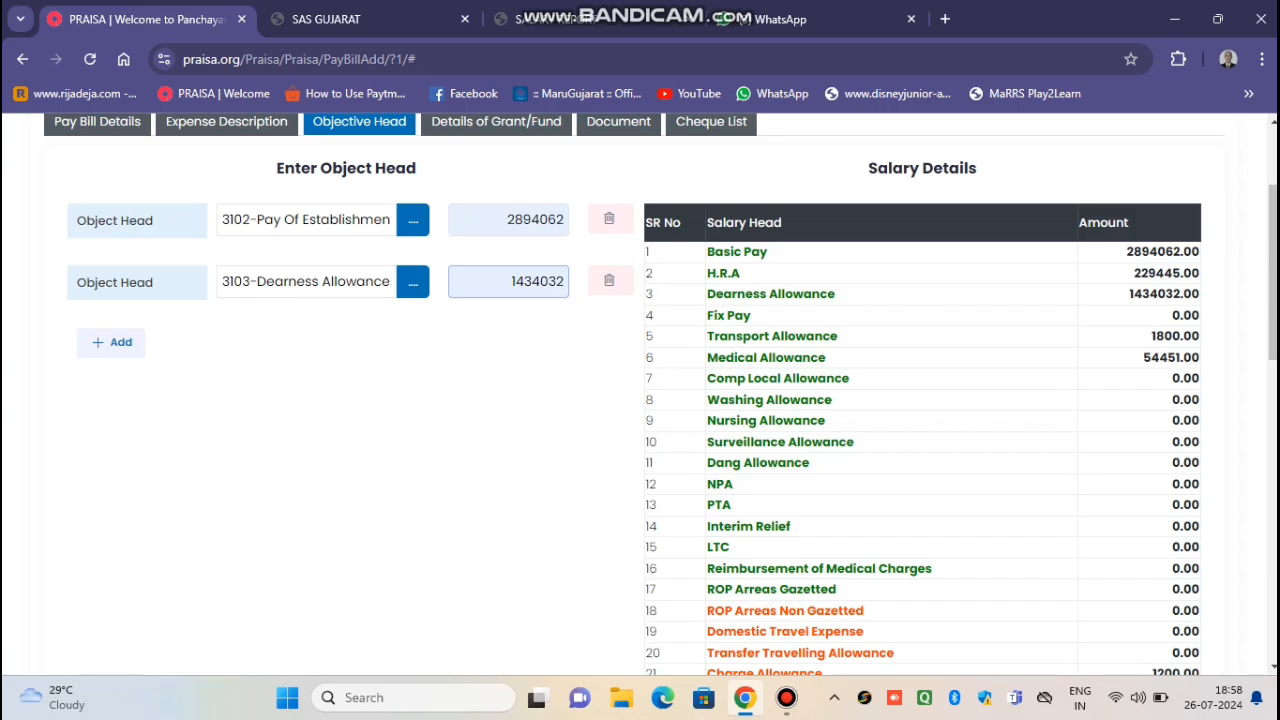
Add a third object head, 3107 Medical Allowances - Panchayat, with an amount of 54451
{"action": "key", "text": "Tab"}
{"action": "key", "text": "Return"}
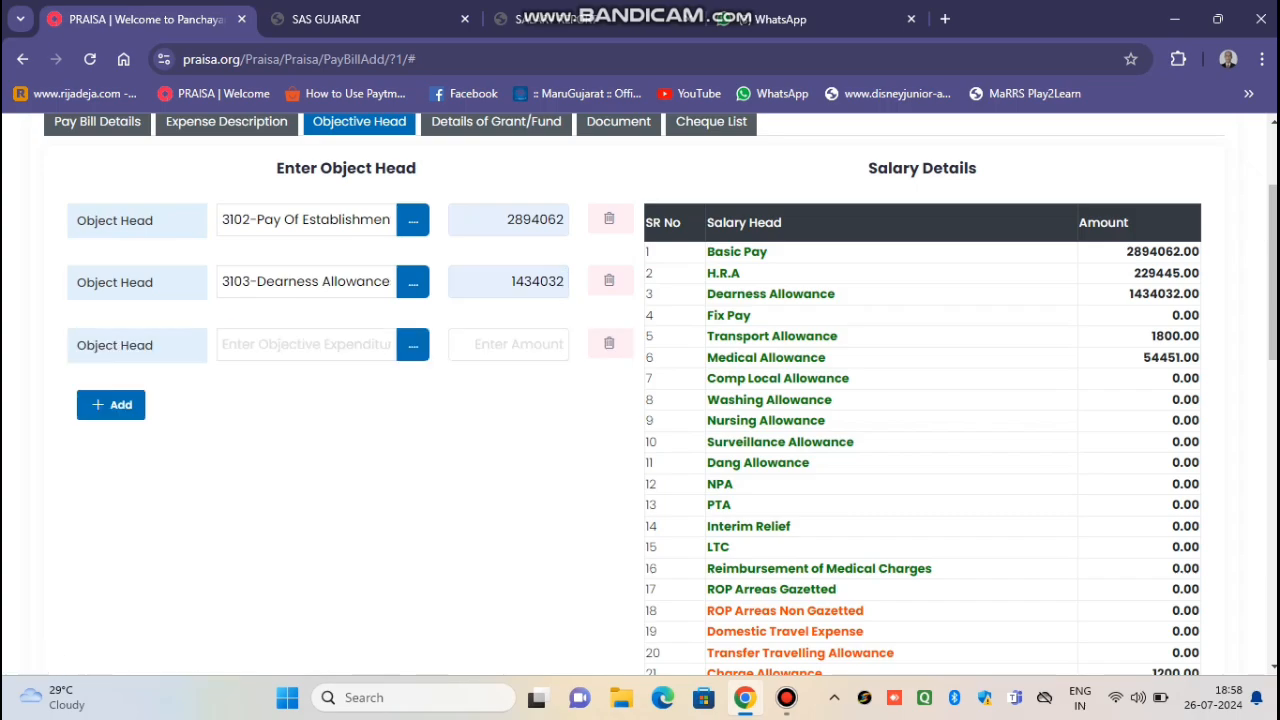
{"action": "left_click", "coordinate": [413, 345]}
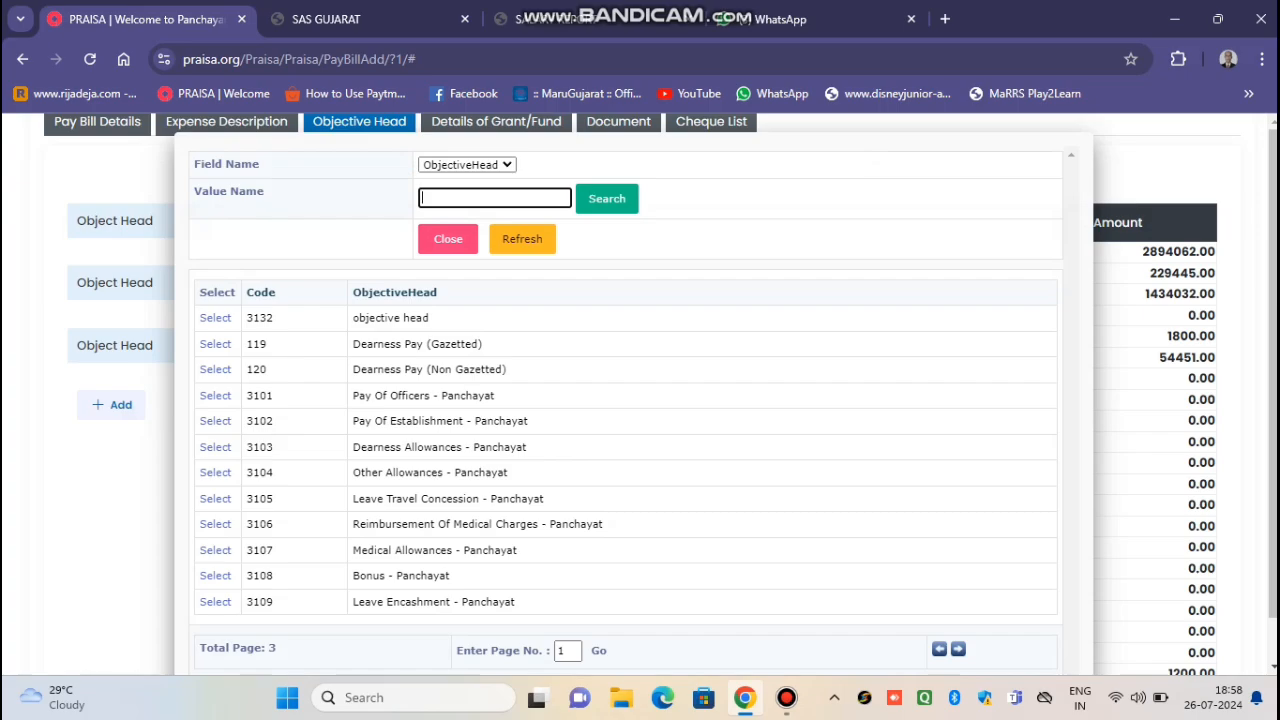
{"action": "left_click", "coordinate": [215, 550]}
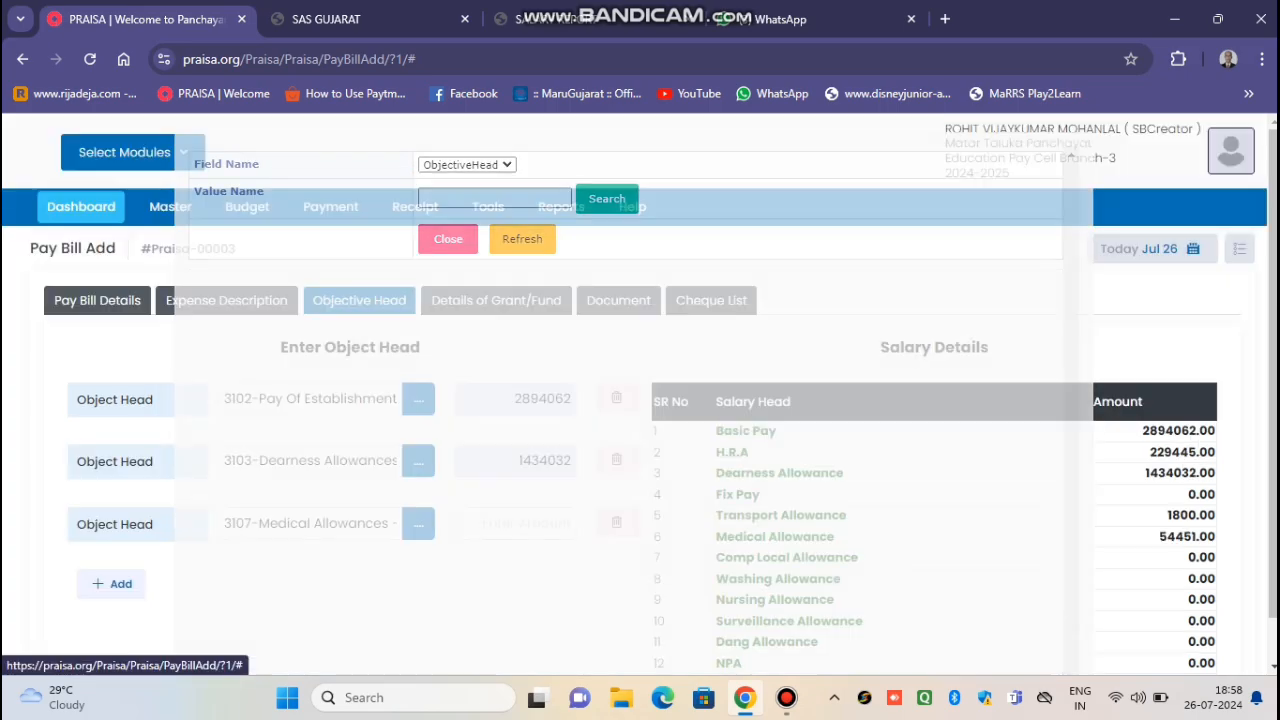
{"action": "left_click", "coordinate": [508, 345]}
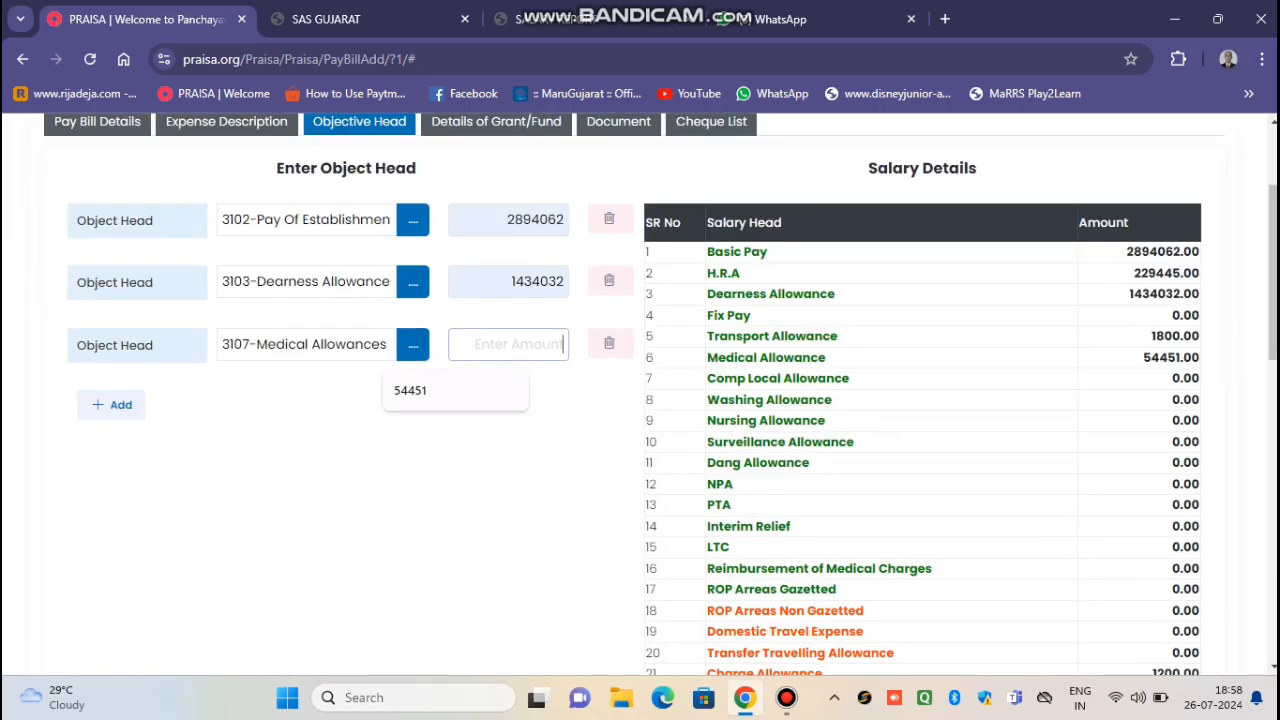
{"action": "left_click", "coordinate": [455, 389]}
{"action": "right_click", "coordinate": [489, 393]}
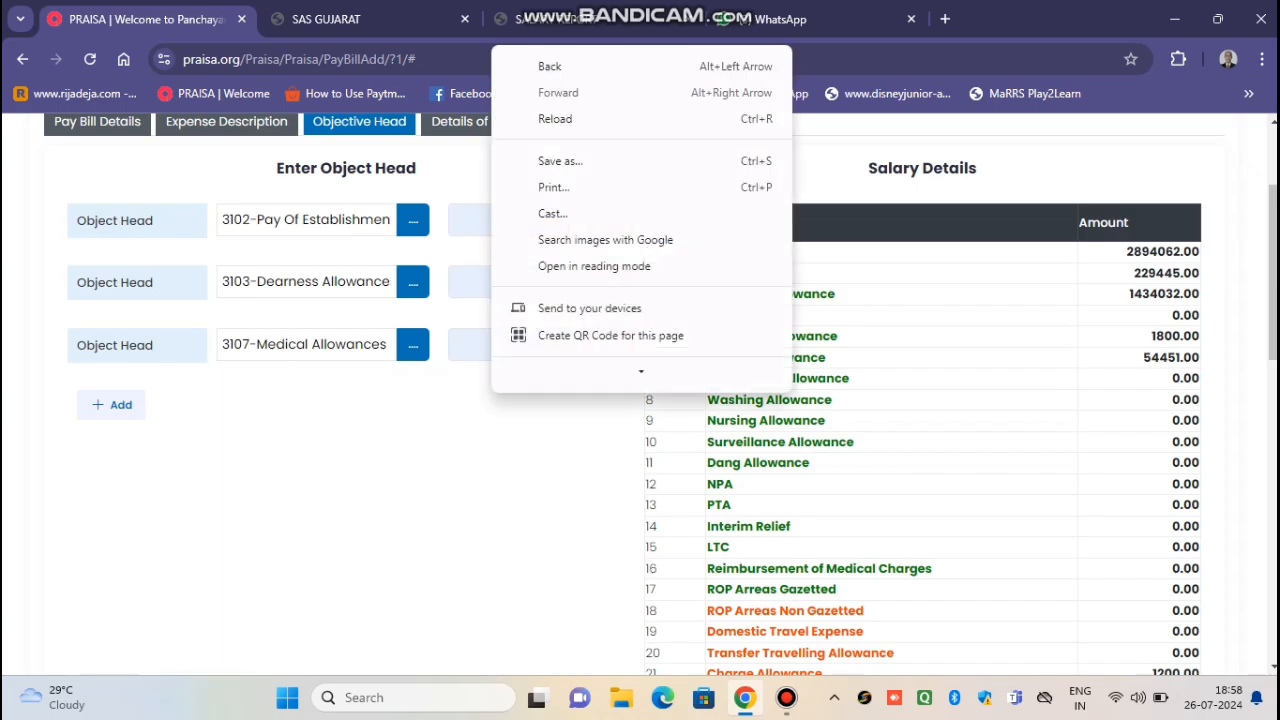
{"action": "left_click", "coordinate": [482, 395]}
Add a fourth object head, 3110 House Rent Allowances - Panchayat, with an amount of 229445
{"action": "scroll", "coordinate": [482, 395], "scroll_direction": "down", "scroll_amount": 1}
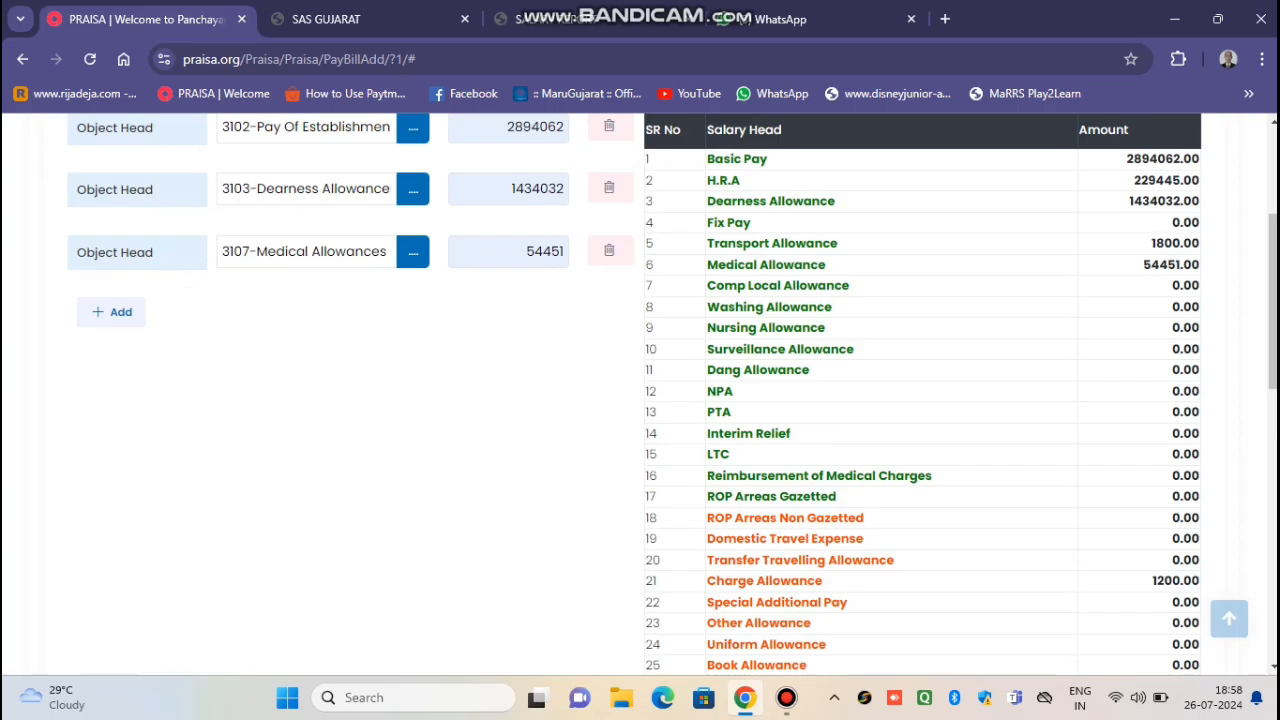
{"action": "left_click", "coordinate": [111, 311]}
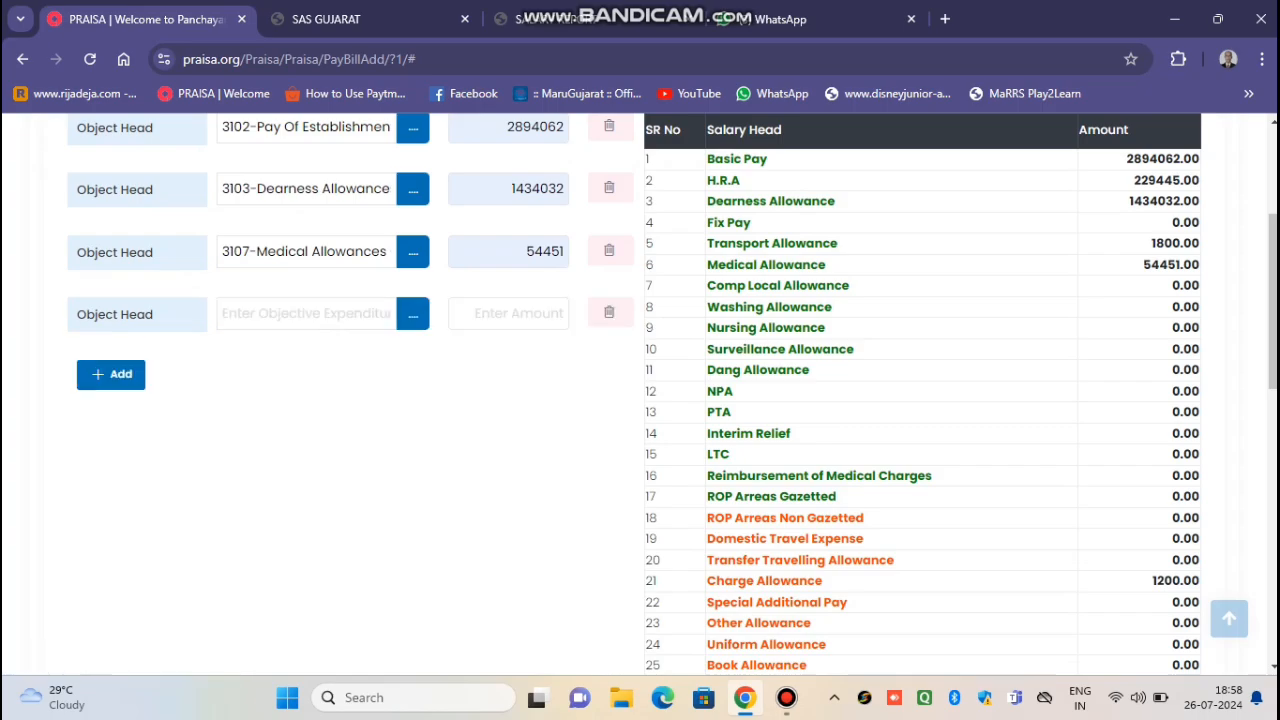
{"action": "left_click", "coordinate": [413, 314]}
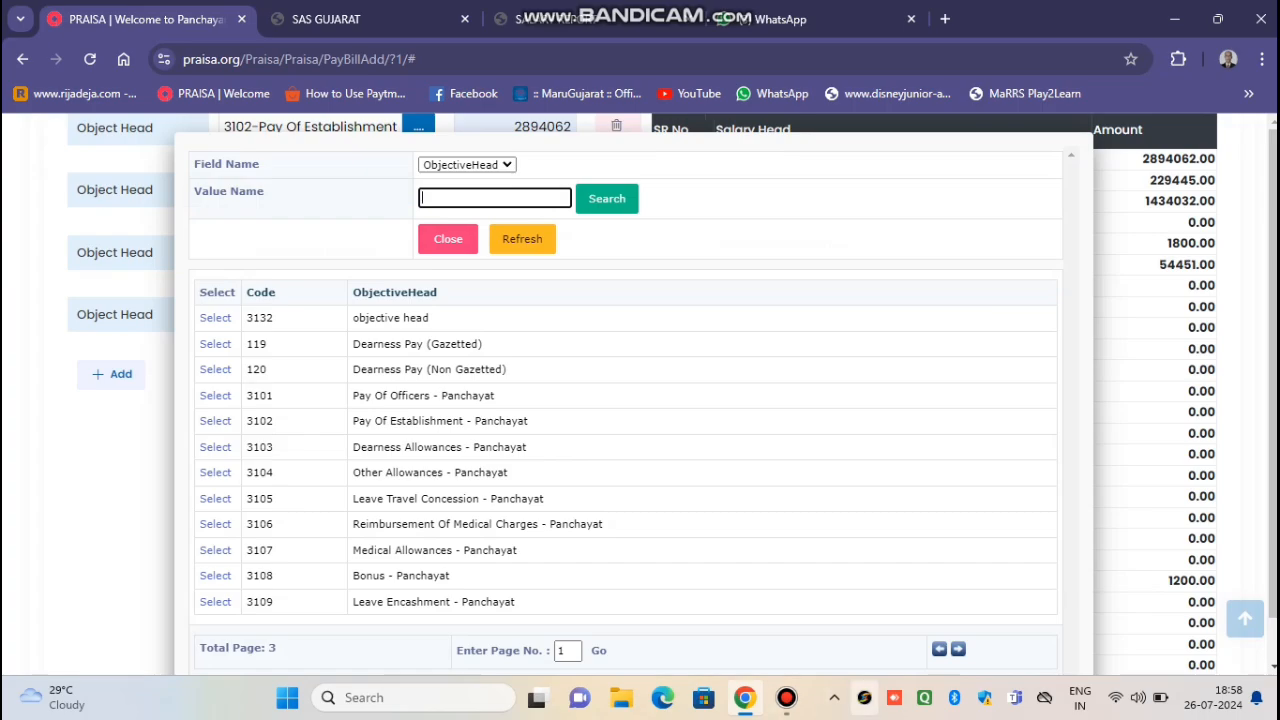
{"action": "left_click", "coordinate": [958, 649]}
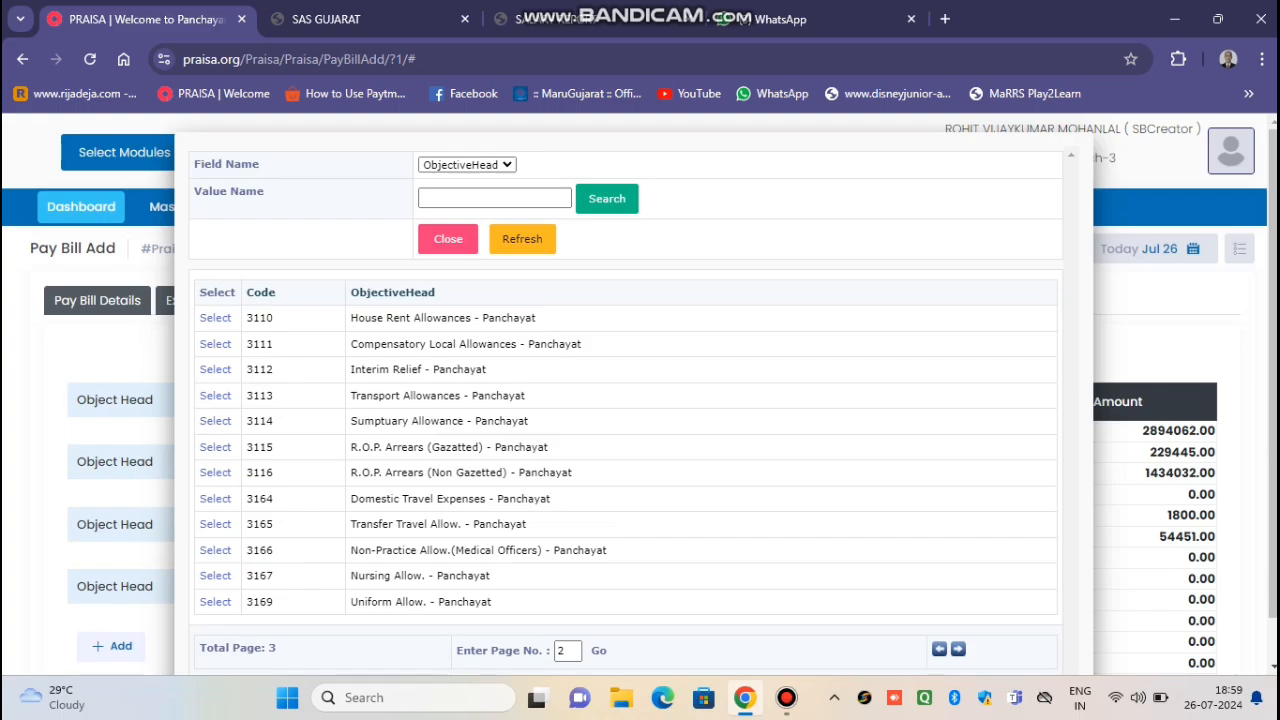
{"action": "left_click", "coordinate": [215, 318]}
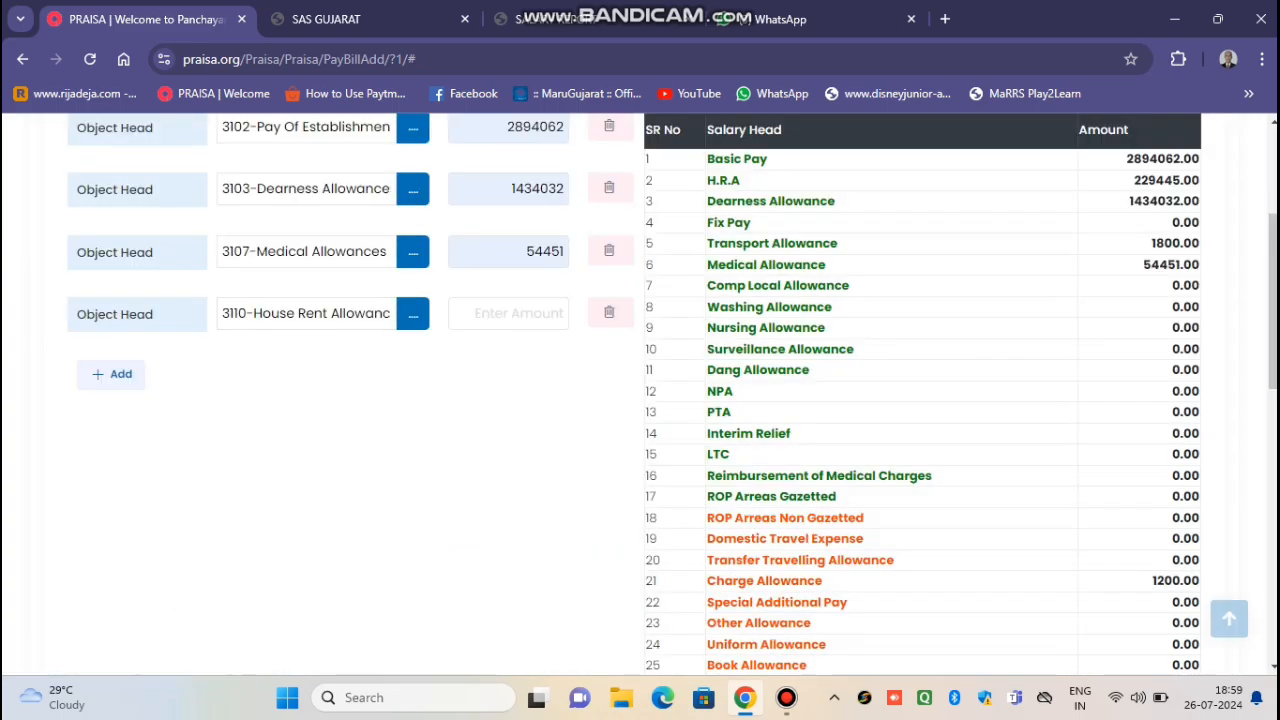
{"action": "left_click", "coordinate": [508, 314]}
{"action": "left_click", "coordinate": [455, 361]}
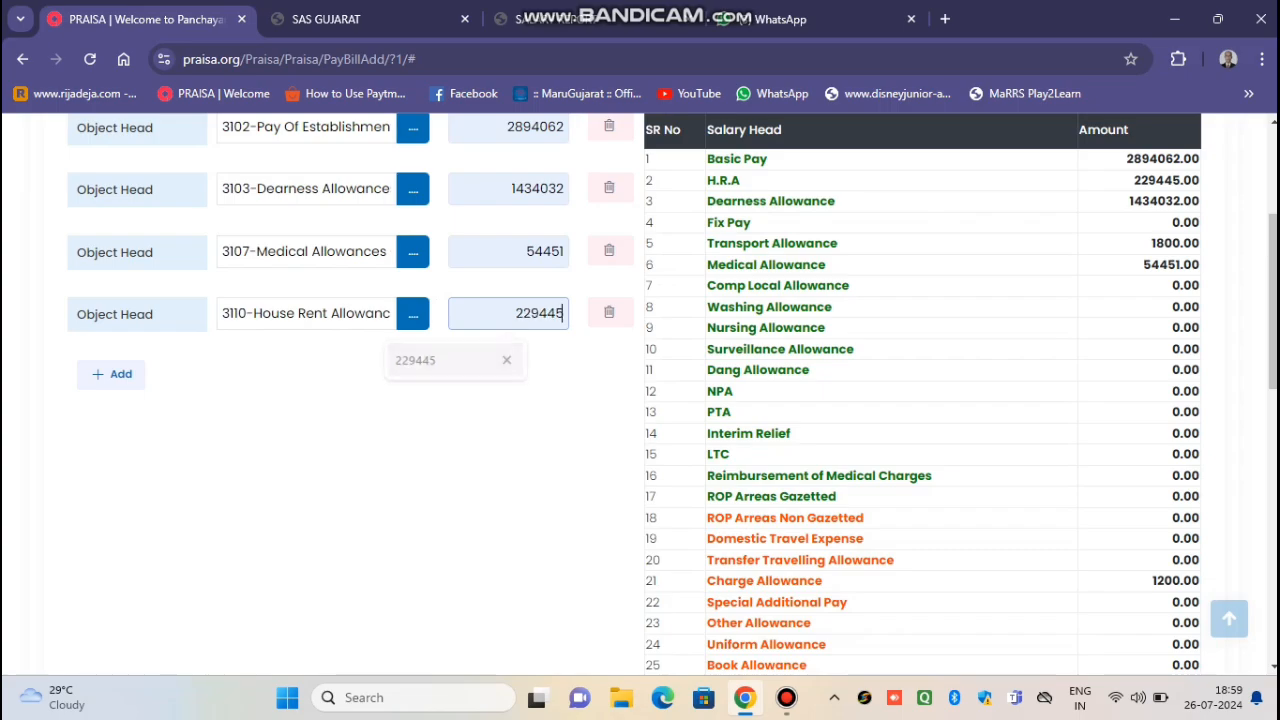
Add a fifth object head, 3113 Transport Allowances - Panchayat, with an amount of 1800
{"action": "left_click", "coordinate": [111, 374]}
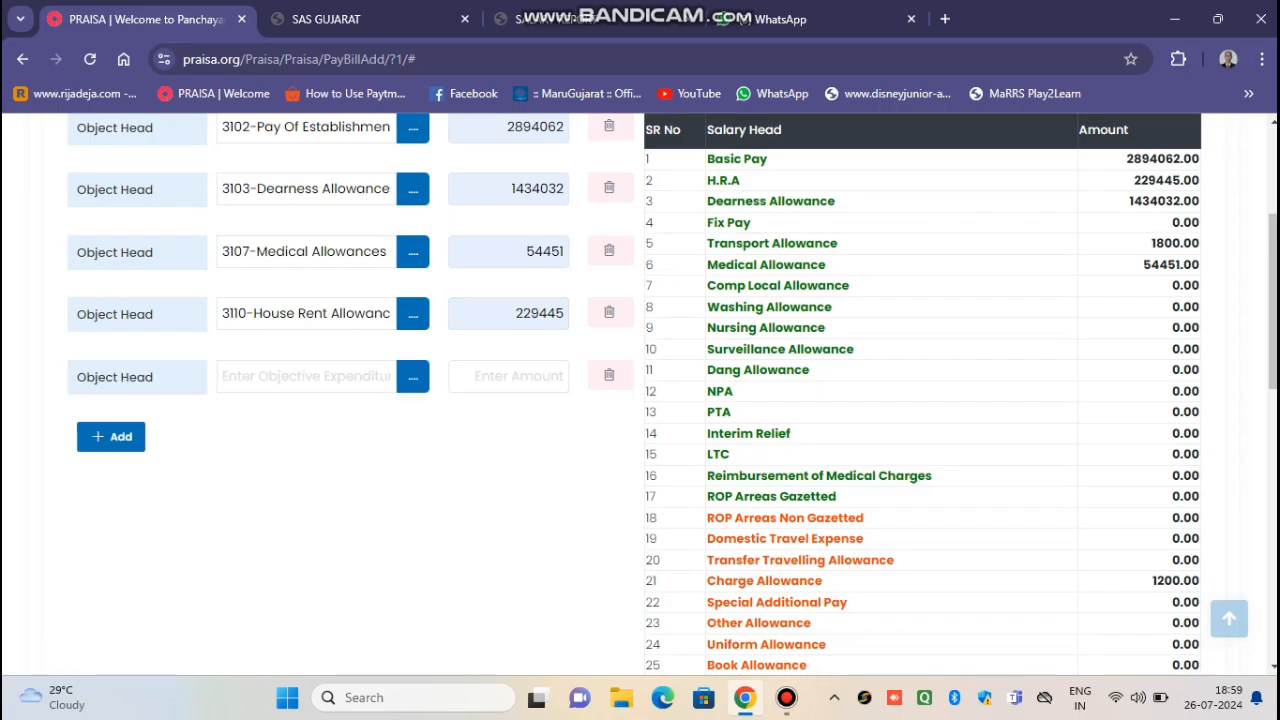
{"action": "left_click", "coordinate": [413, 377]}
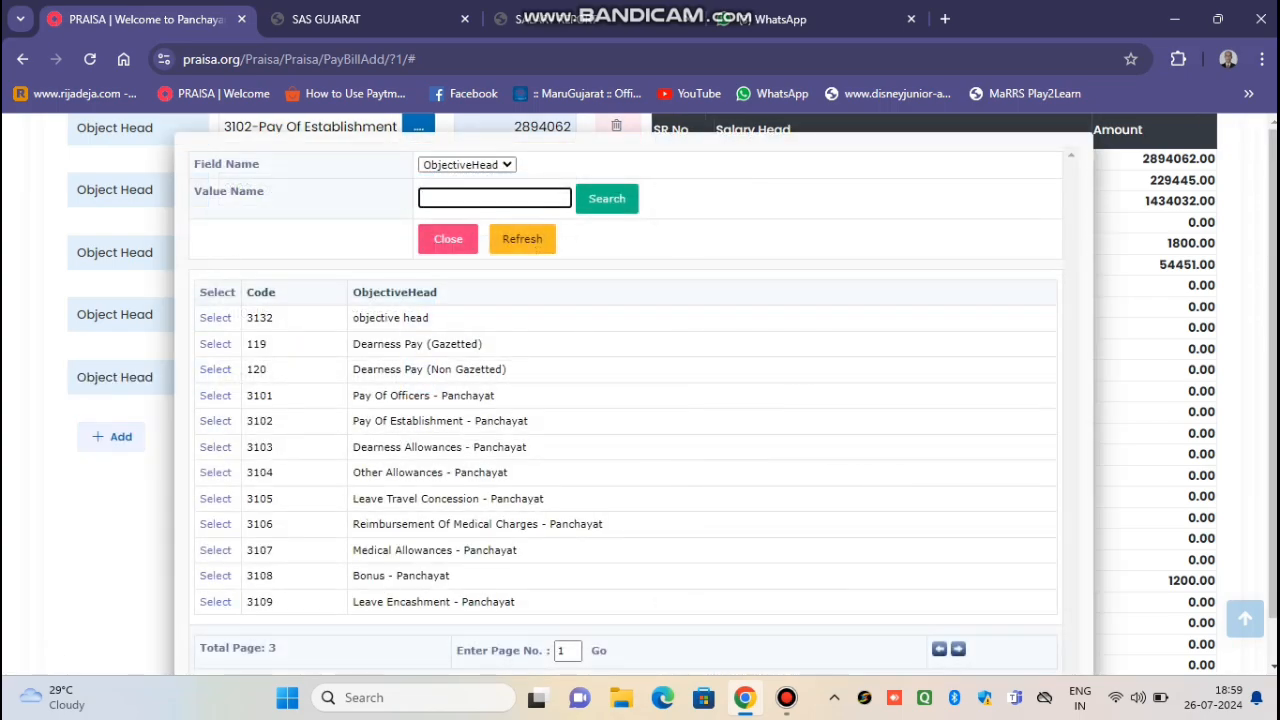
{"action": "left_click", "coordinate": [958, 649]}
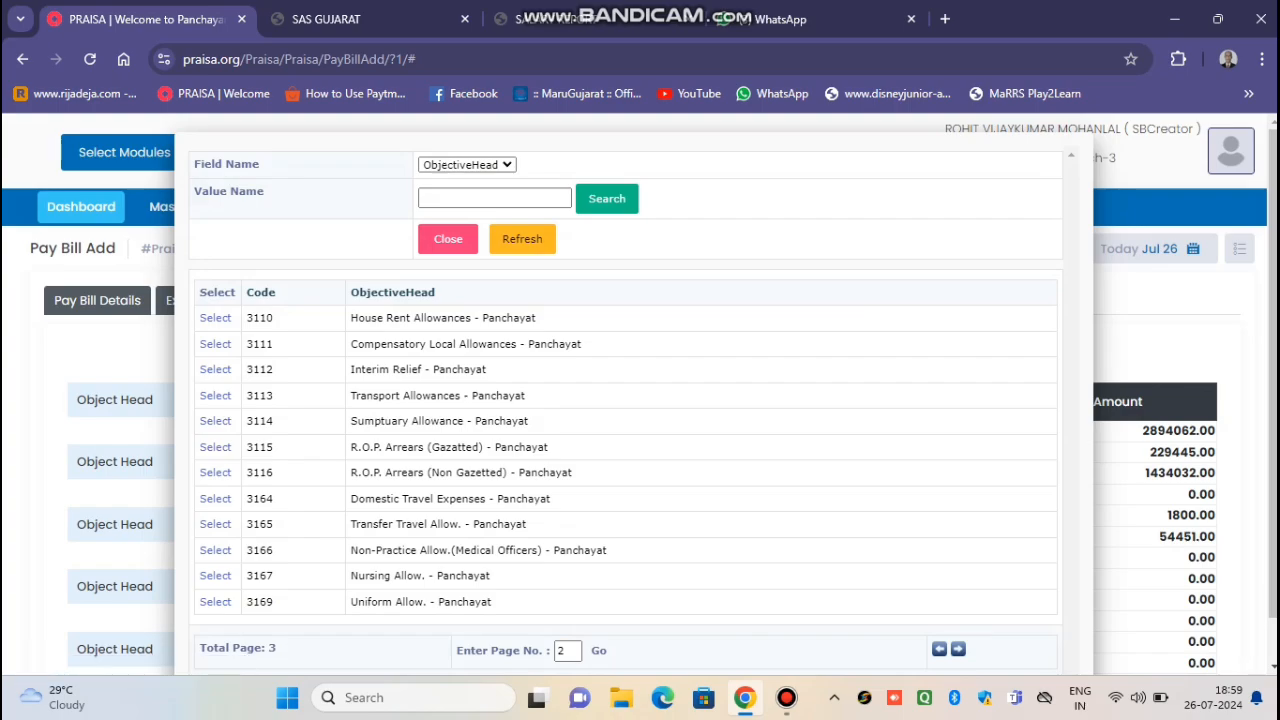
{"action": "left_click", "coordinate": [215, 395]}
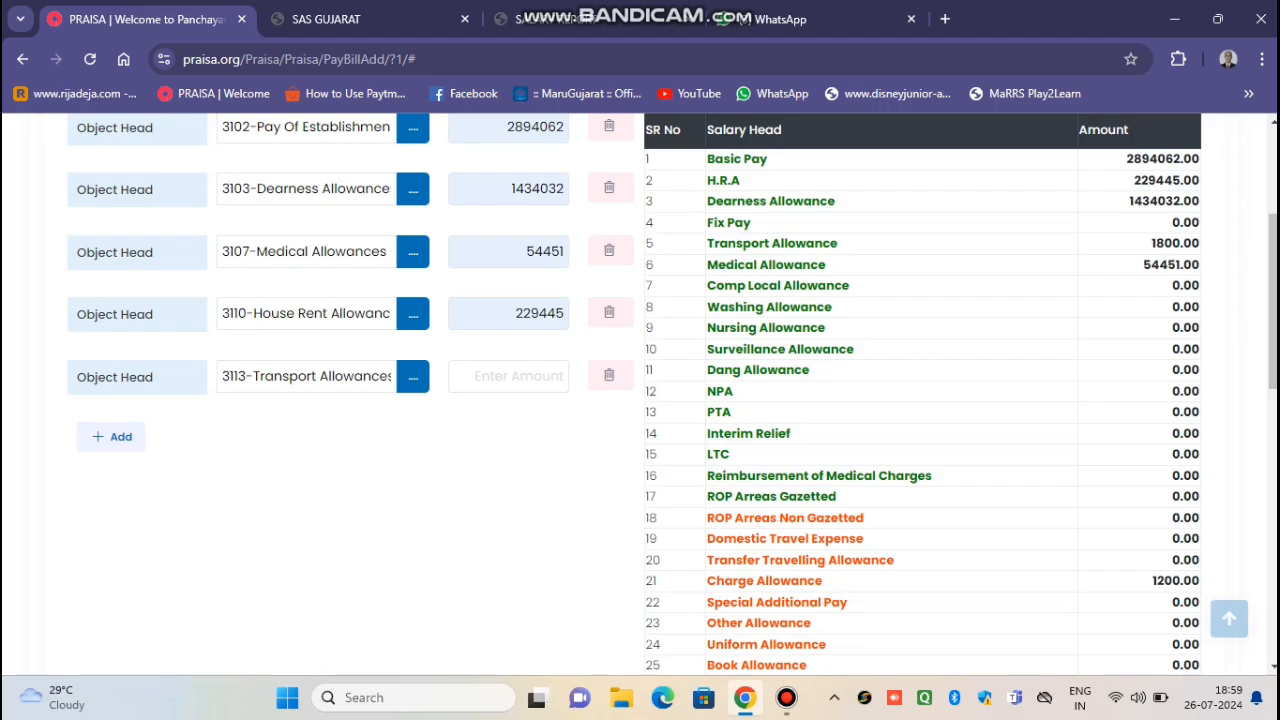
{"action": "left_click", "coordinate": [508, 376]}
{"action": "left_click", "coordinate": [450, 422]}
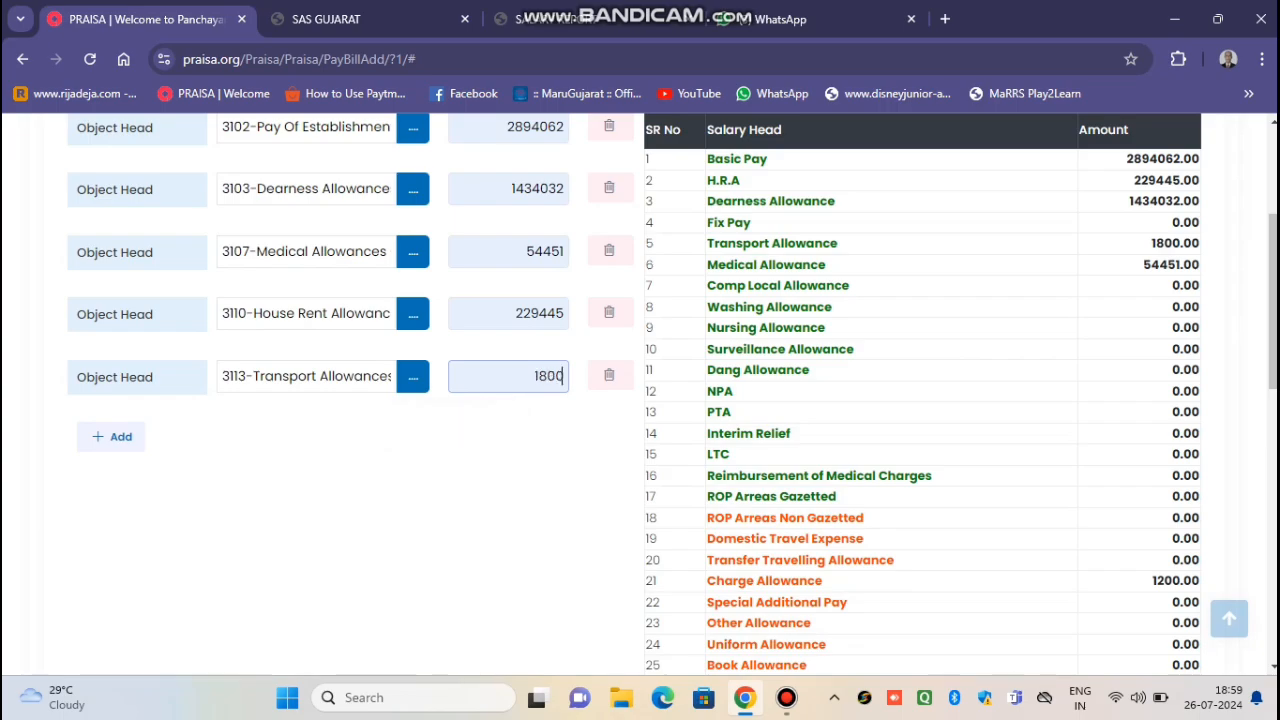
Add a sixth object head, 3172 Charge Allow. - Panchayat, with an amount of 1200
{"action": "left_click", "coordinate": [111, 436]}
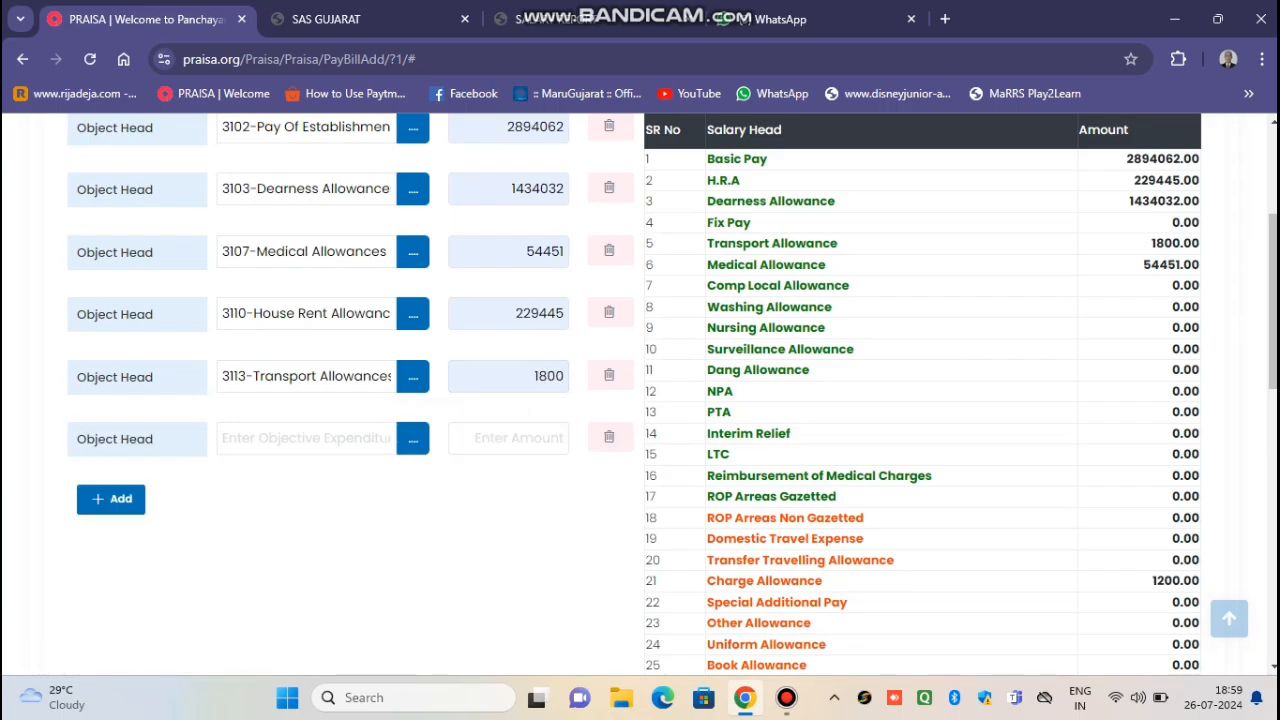
{"action": "left_click", "coordinate": [413, 439]}
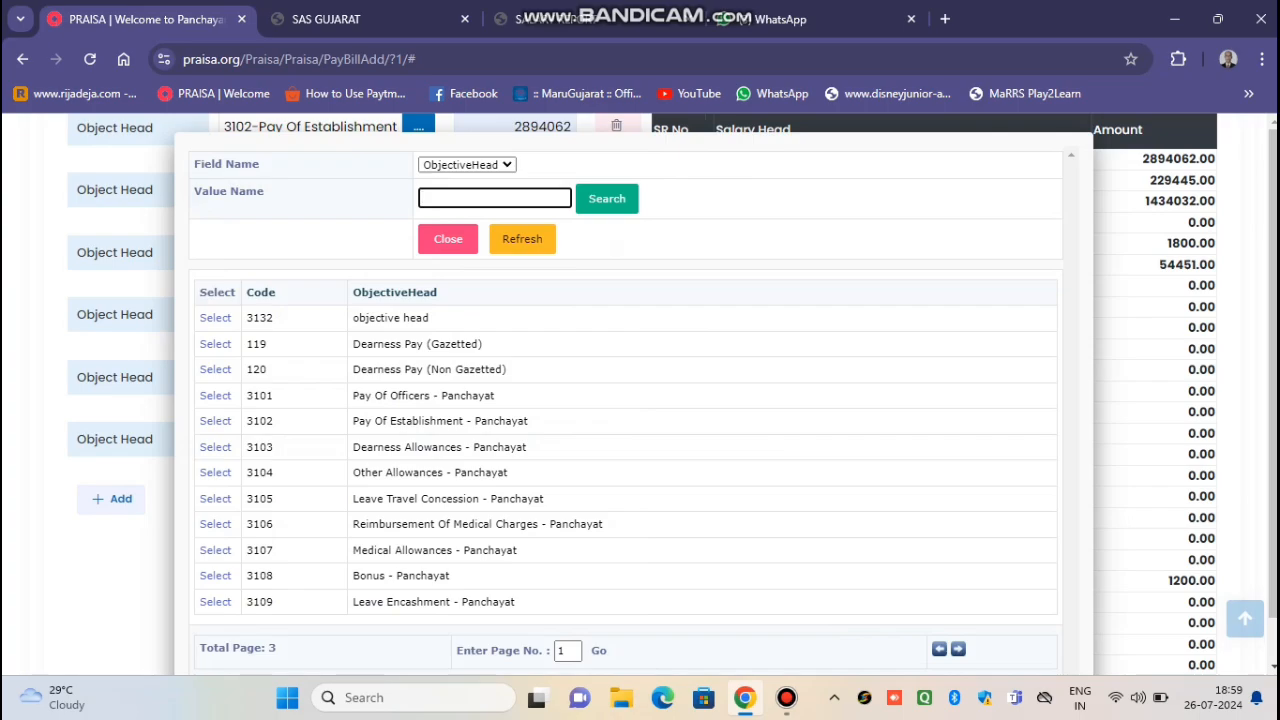
{"action": "left_click", "coordinate": [958, 649]}
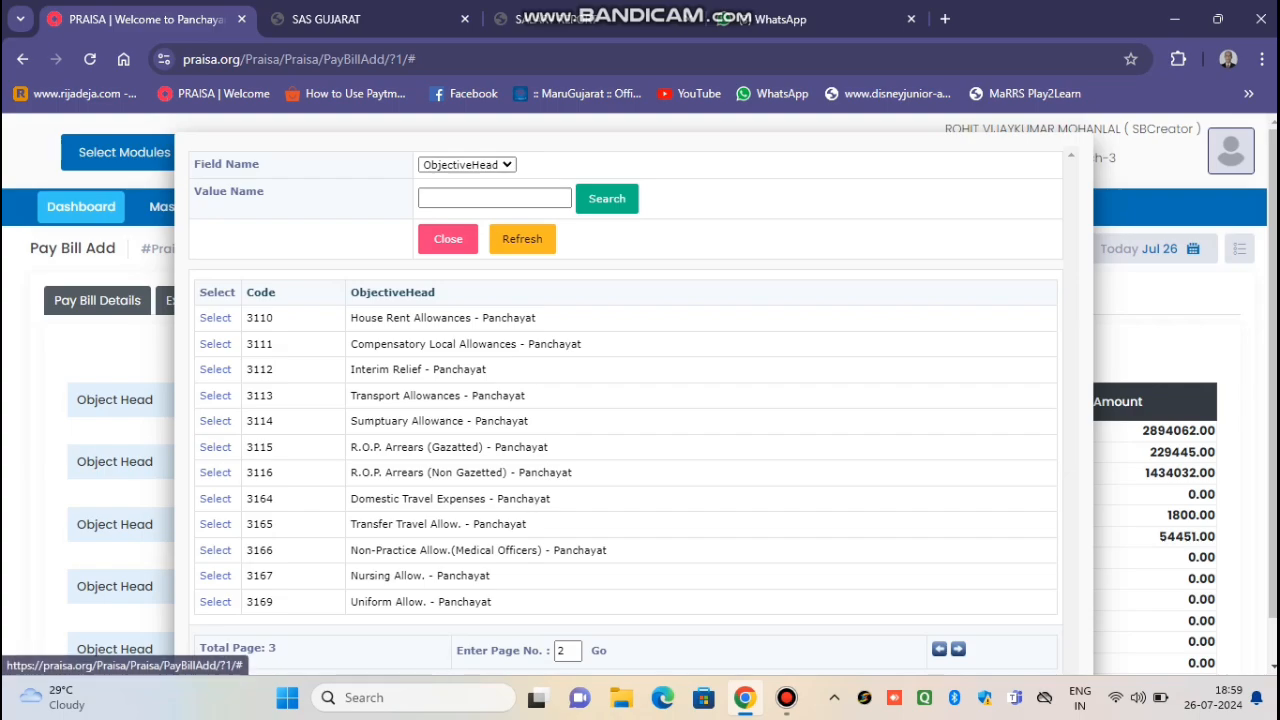
{"action": "left_click", "coordinate": [958, 649]}
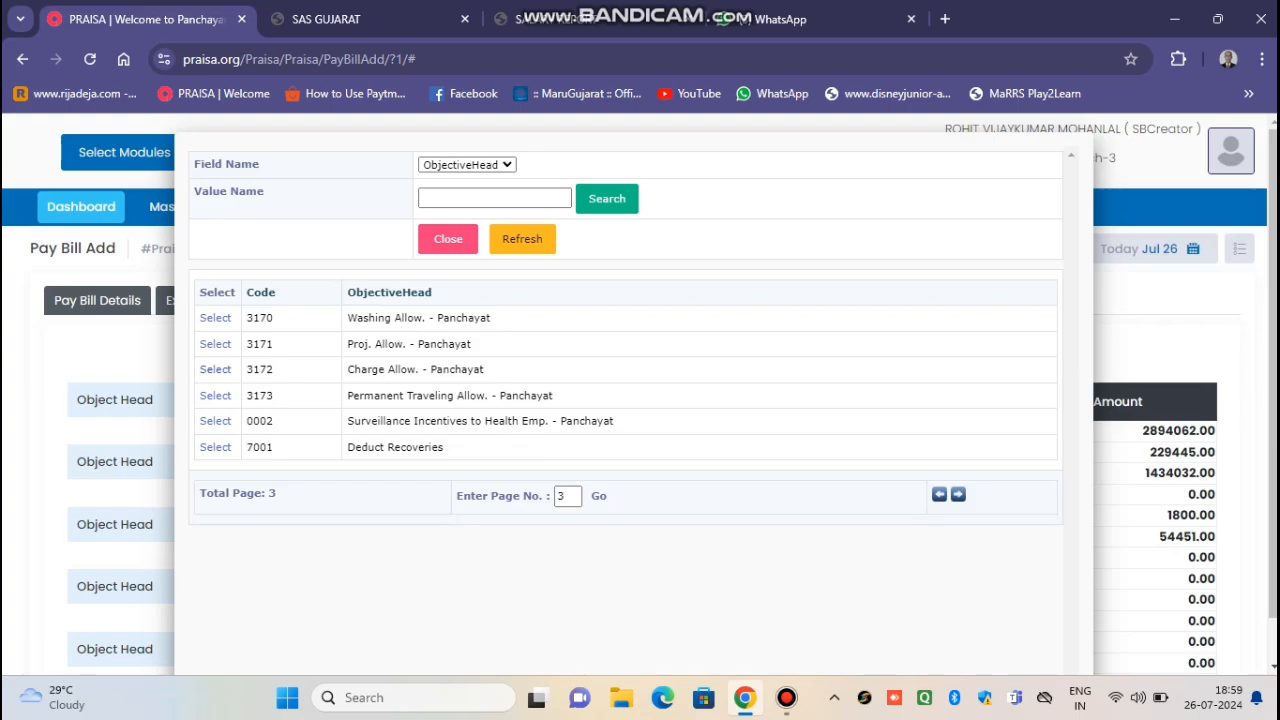
{"action": "left_click", "coordinate": [448, 239]}
{"action": "scroll", "coordinate": [640, 400], "scroll_direction": "down", "scroll_amount": 3}
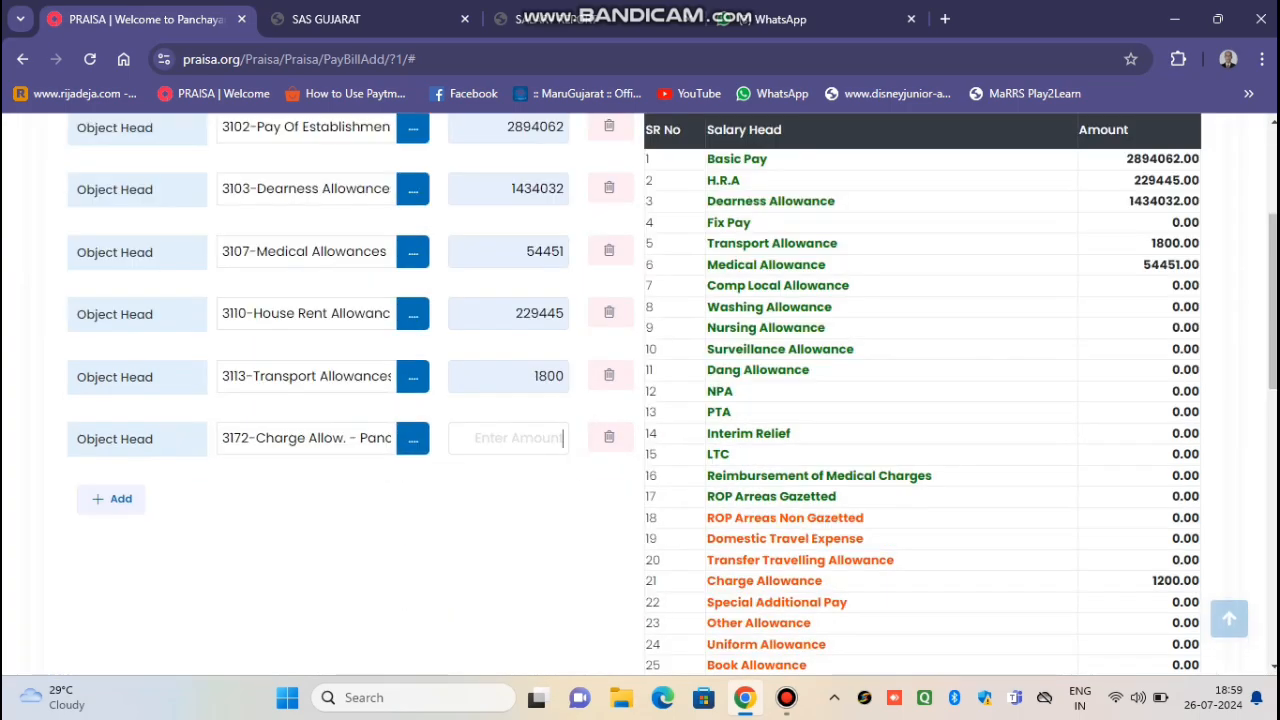
{"action": "left_click", "coordinate": [456, 485]}
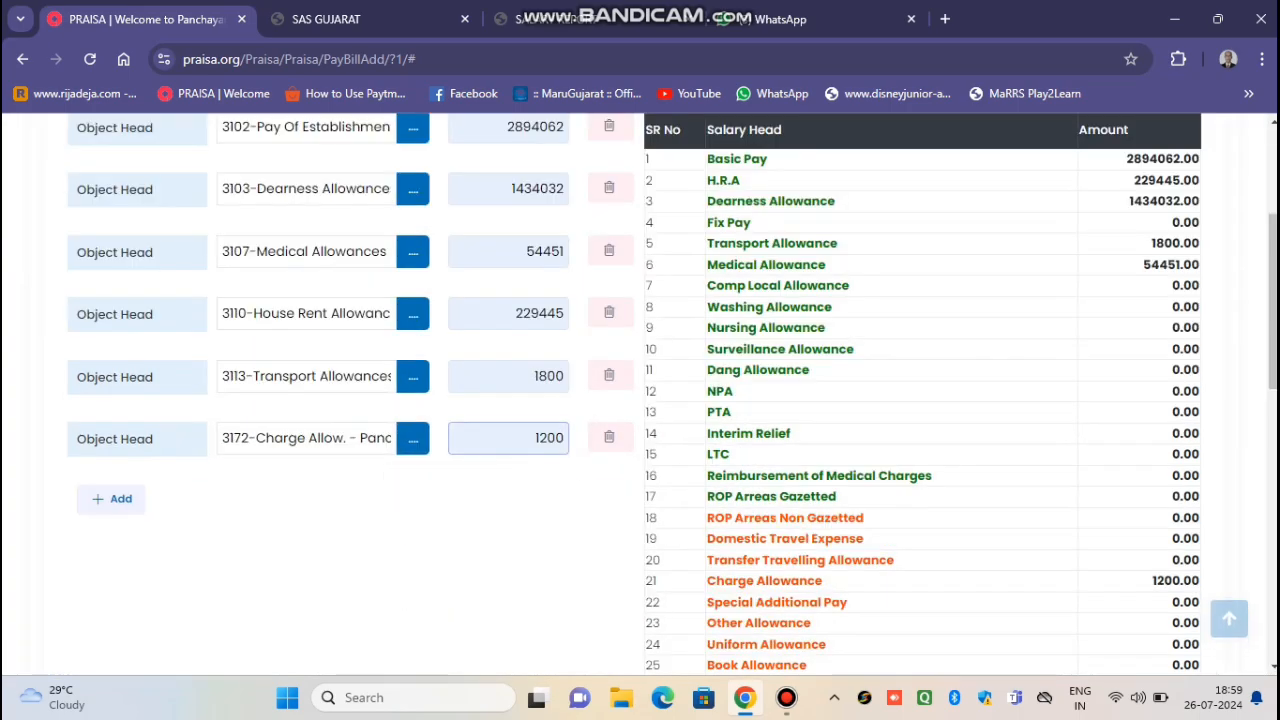
{"action": "key", "text": "Tab"}
{"action": "scroll", "coordinate": [640, 400], "scroll_direction": "down", "scroll_amount": 1}
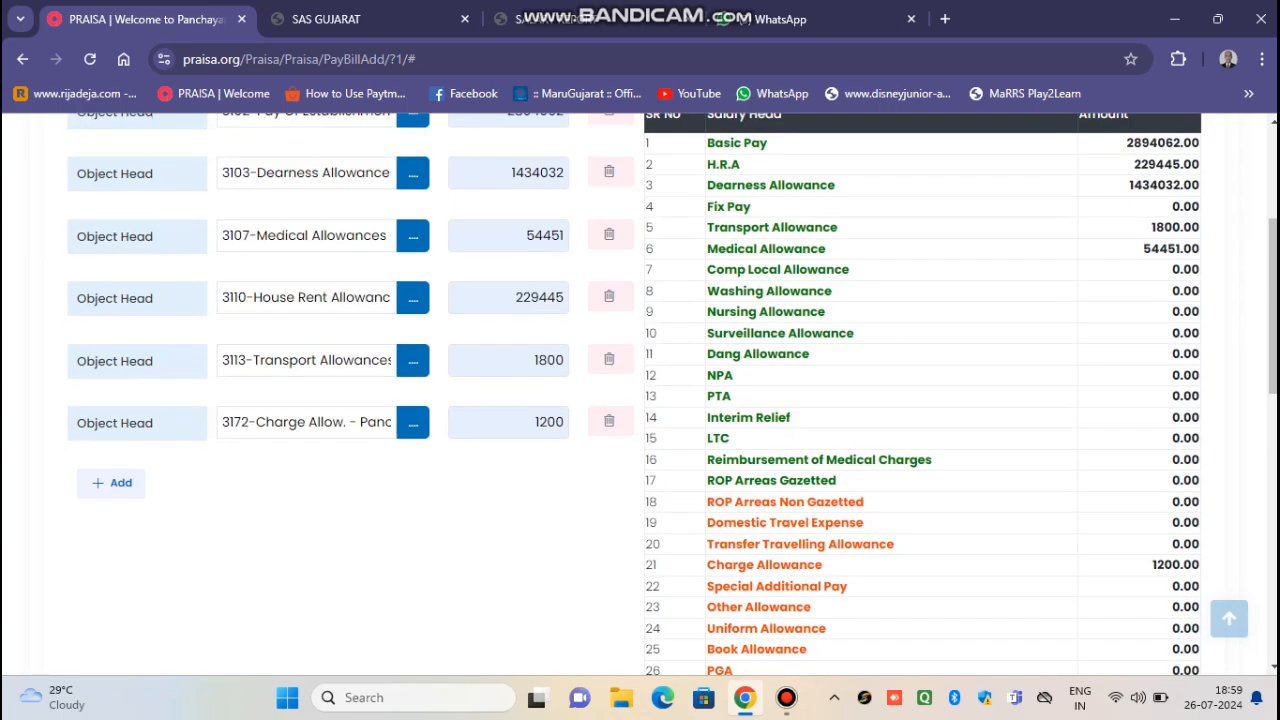
Set the grant register number to 155 in the grant/fund details, keeping the opening balance at 0
{"action": "scroll", "coordinate": [640, 400], "scroll_direction": "up", "scroll_amount": 2}
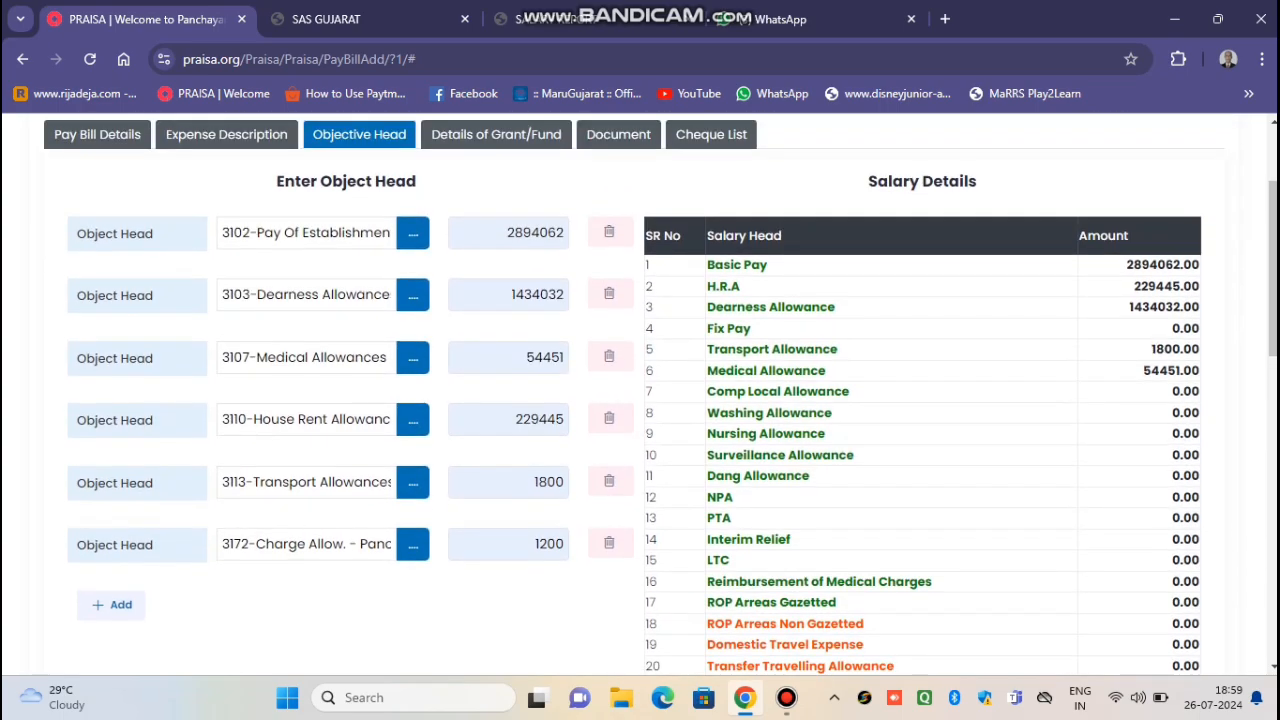
{"action": "scroll", "coordinate": [640, 400], "scroll_direction": "down", "scroll_amount": 2}
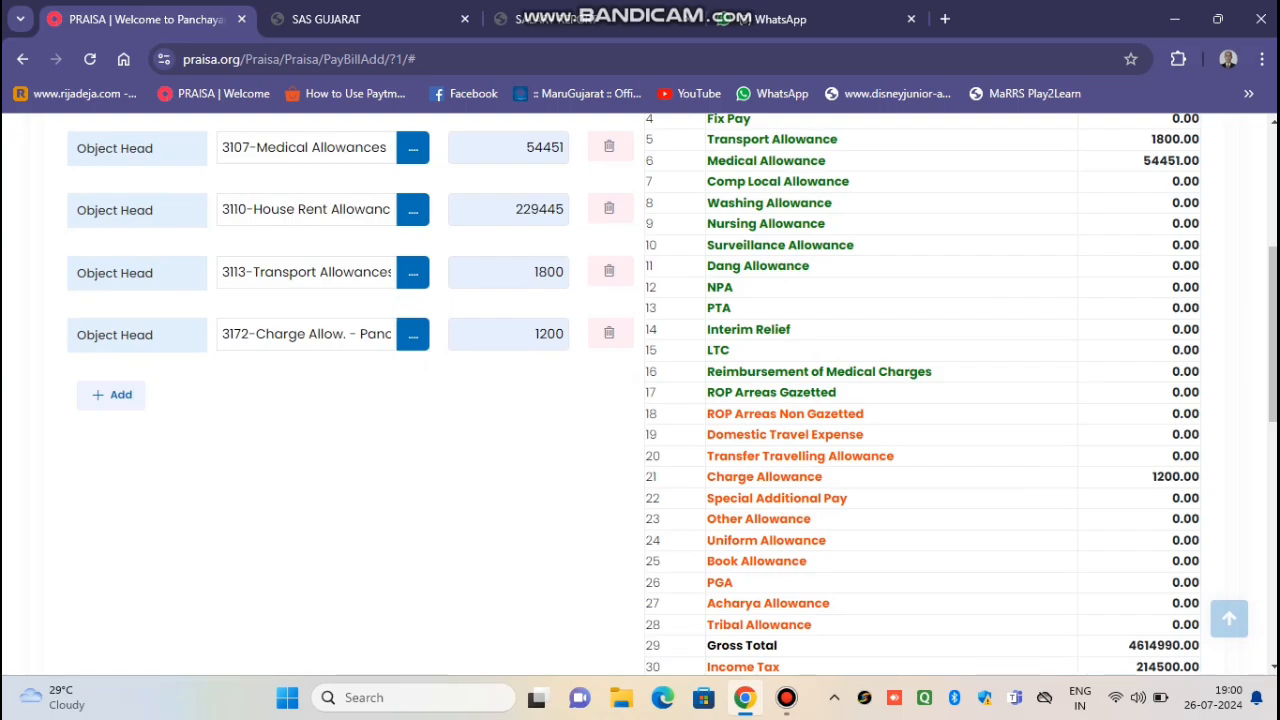
{"action": "scroll", "coordinate": [640, 400], "scroll_direction": "up", "scroll_amount": 2}
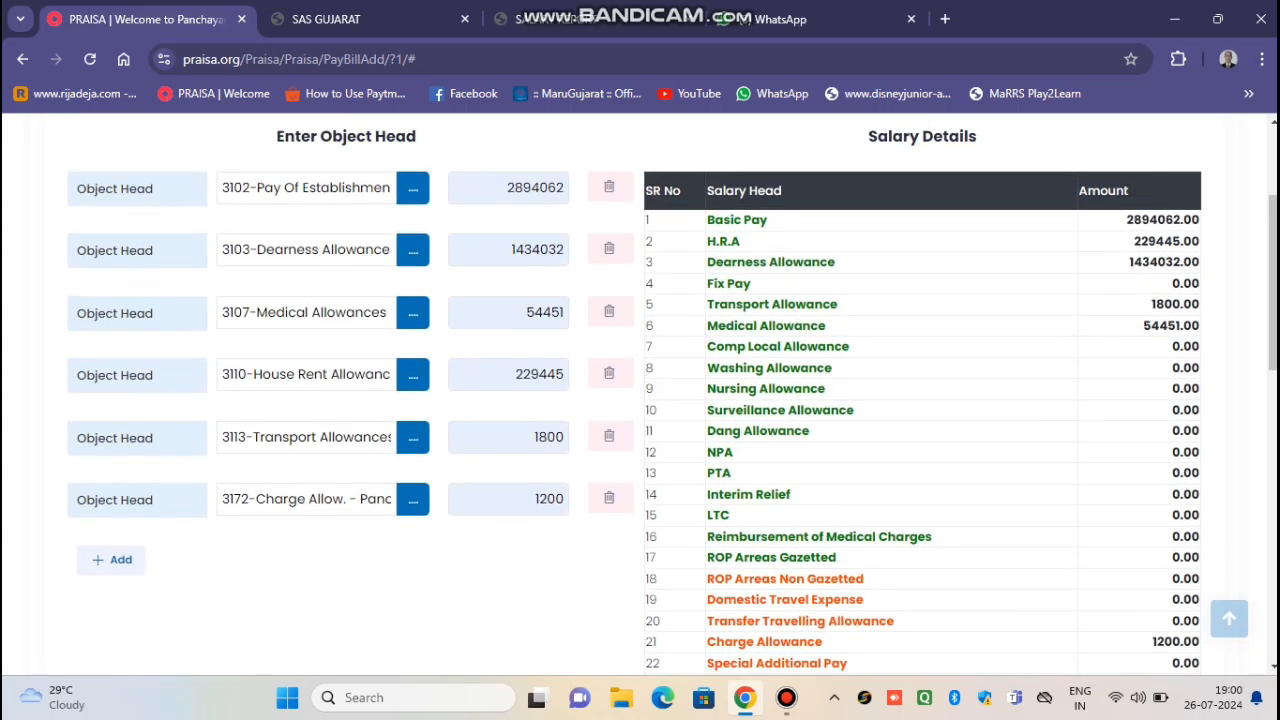
{"action": "scroll", "coordinate": [496, 300], "scroll_direction": "up", "scroll_amount": 3}
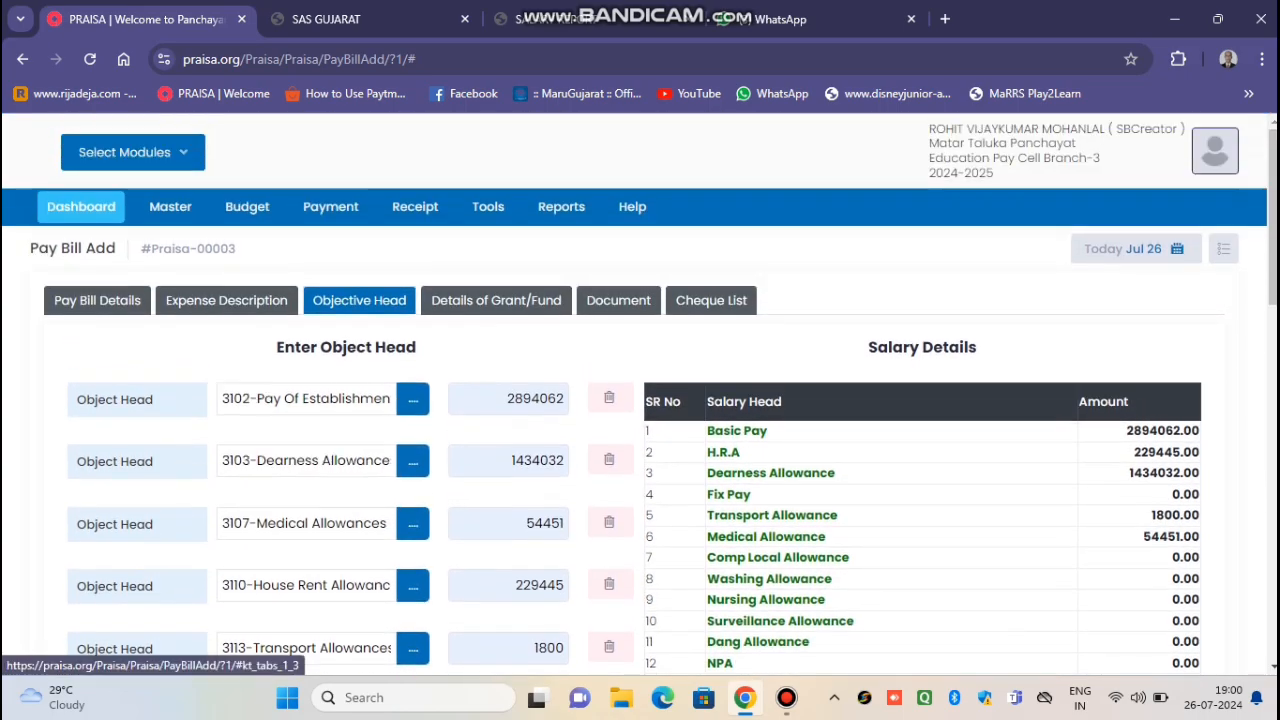
{"action": "left_click", "coordinate": [496, 300]}
{"action": "scroll", "coordinate": [496, 300], "scroll_direction": "down", "scroll_amount": 1}
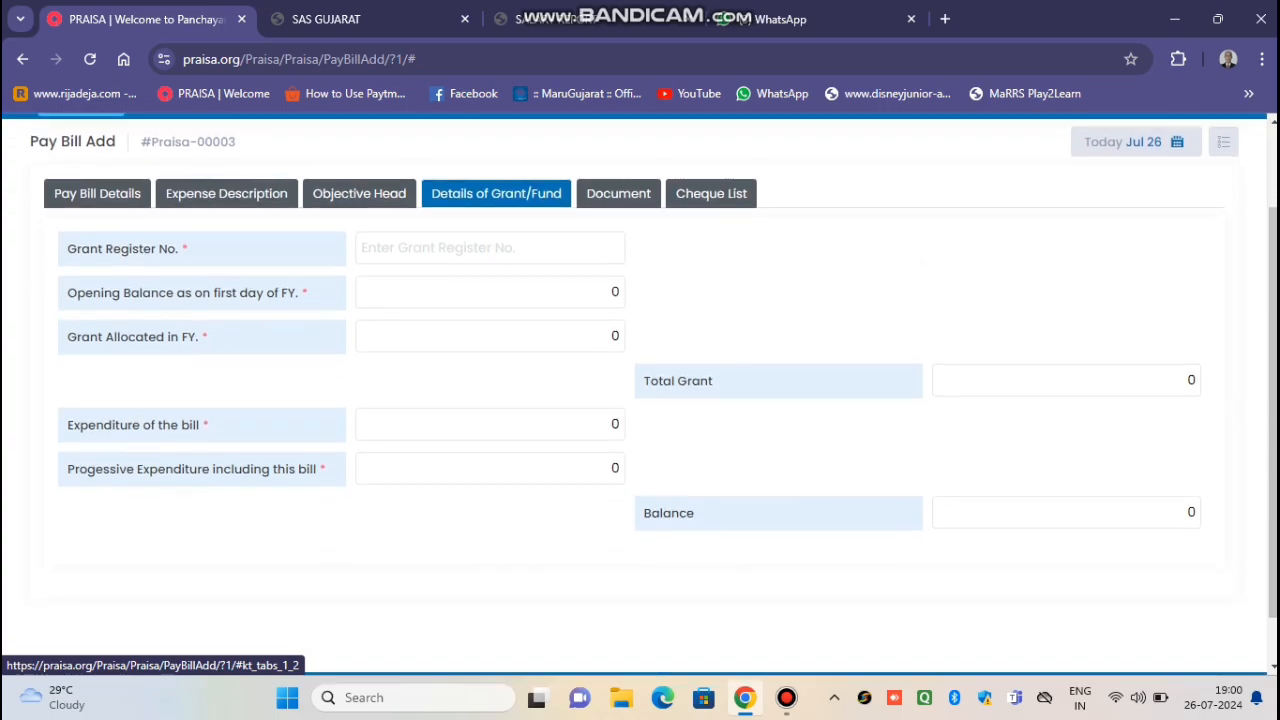
{"action": "left_click", "coordinate": [490, 248]}
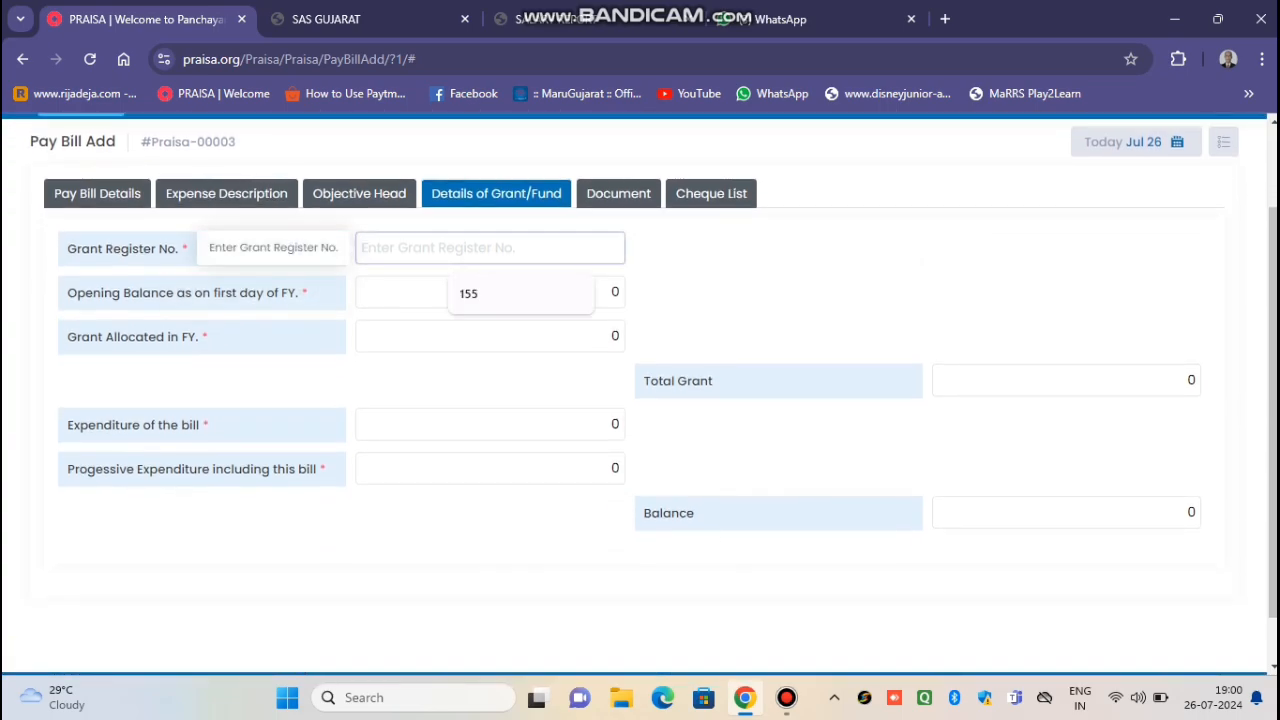
{"action": "key", "text": "Return"}
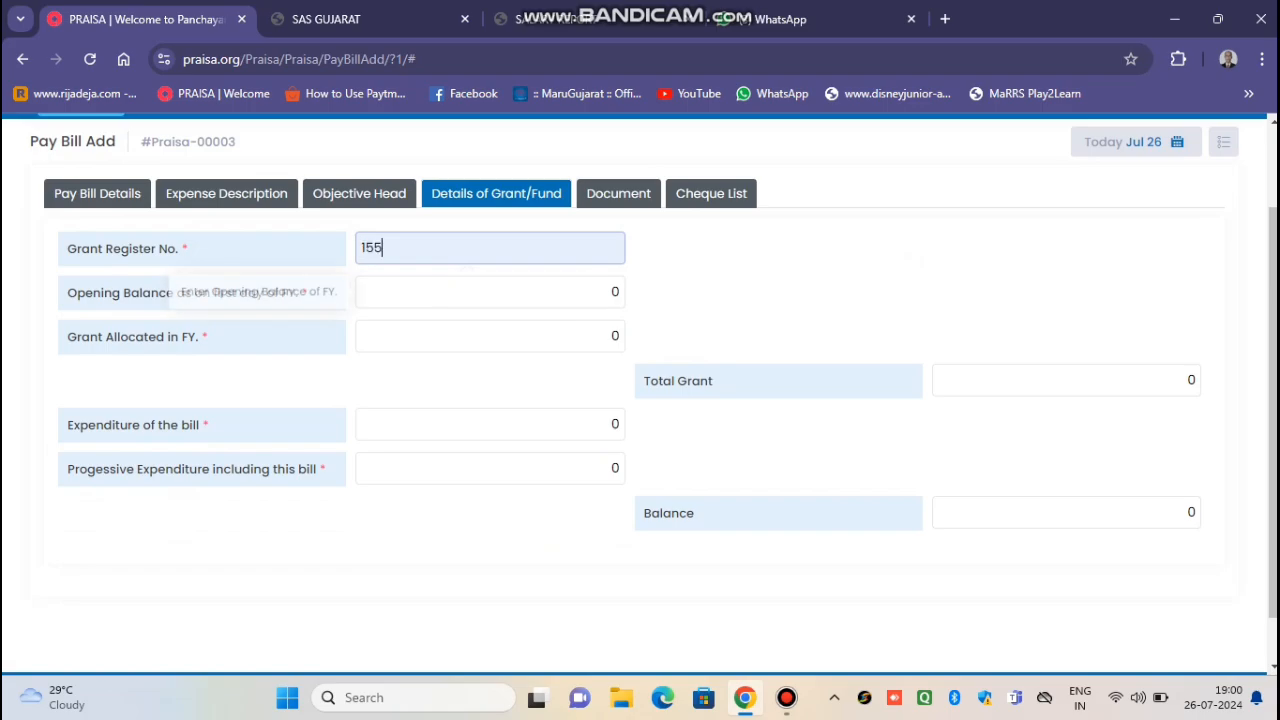
{"action": "key", "text": "Tab"}
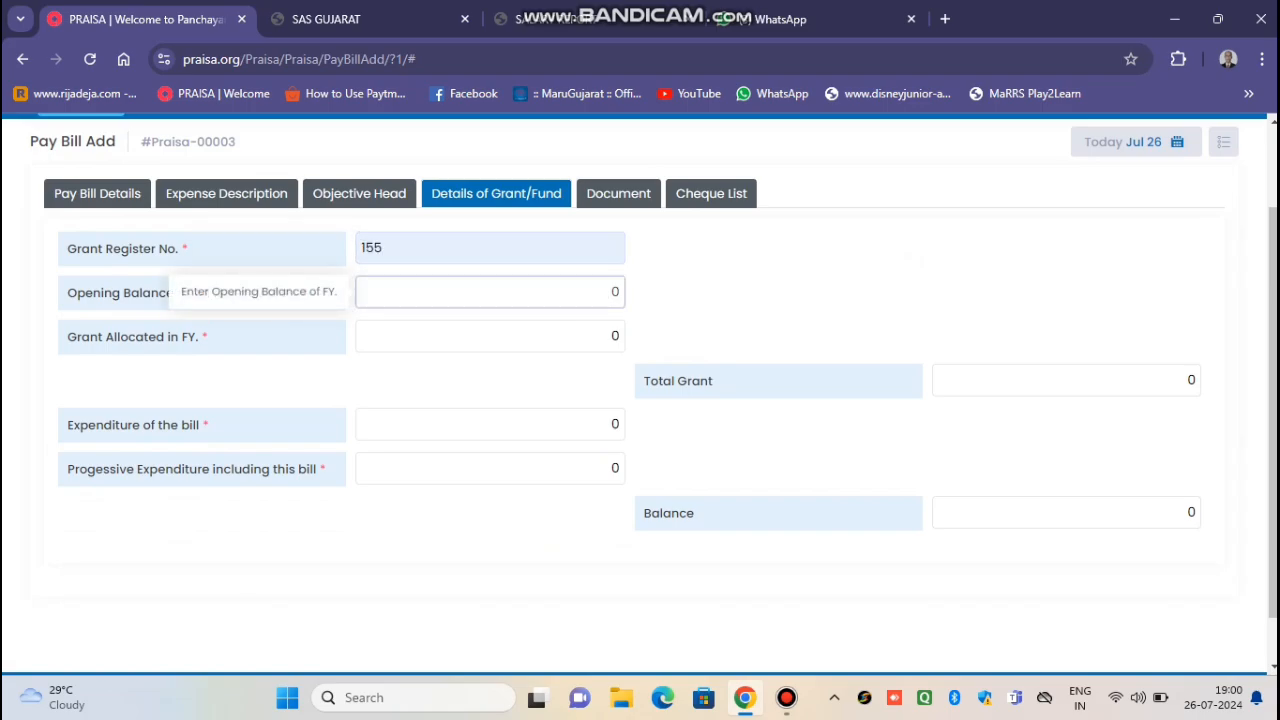
{"action": "key", "text": "Tab"}
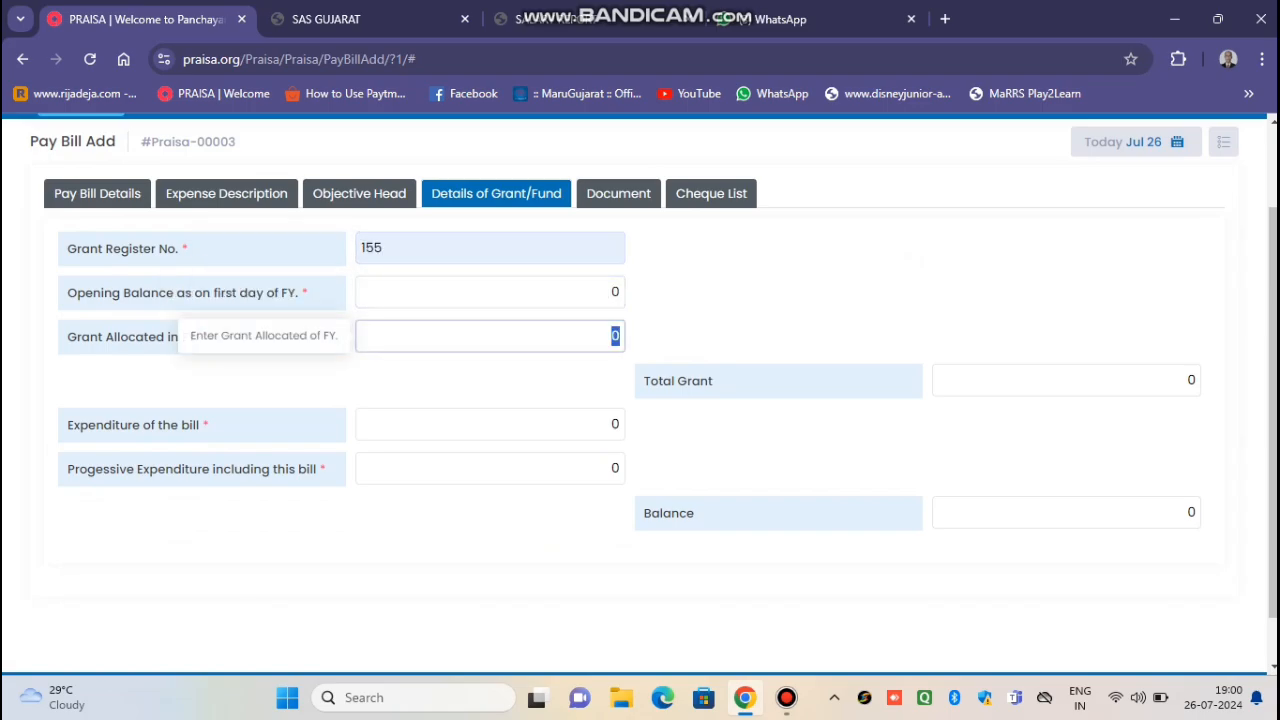
Look up the net pay in the salary details and enter it as the grant allocated in the financial year, 3114986
{"action": "key", "text": "BackSpace"}
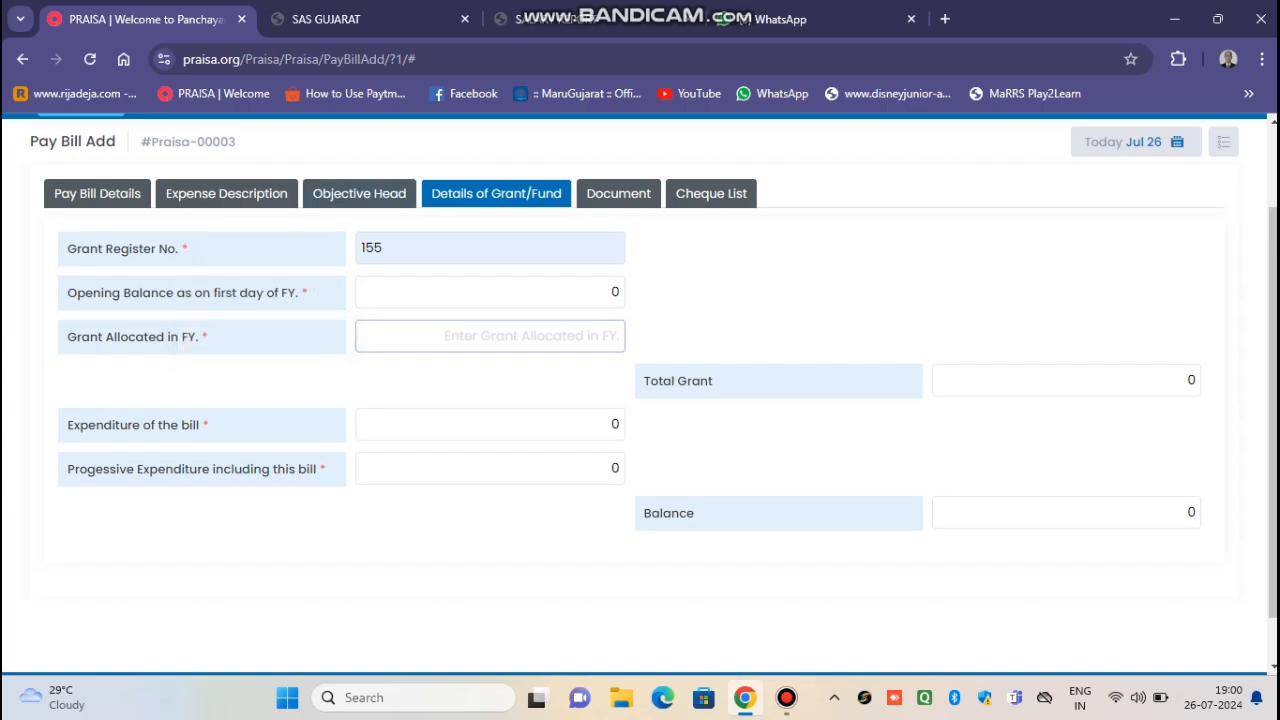
{"action": "left_click", "coordinate": [359, 193]}
{"action": "scroll", "coordinate": [640, 400], "scroll_direction": "down", "scroll_amount": 10}
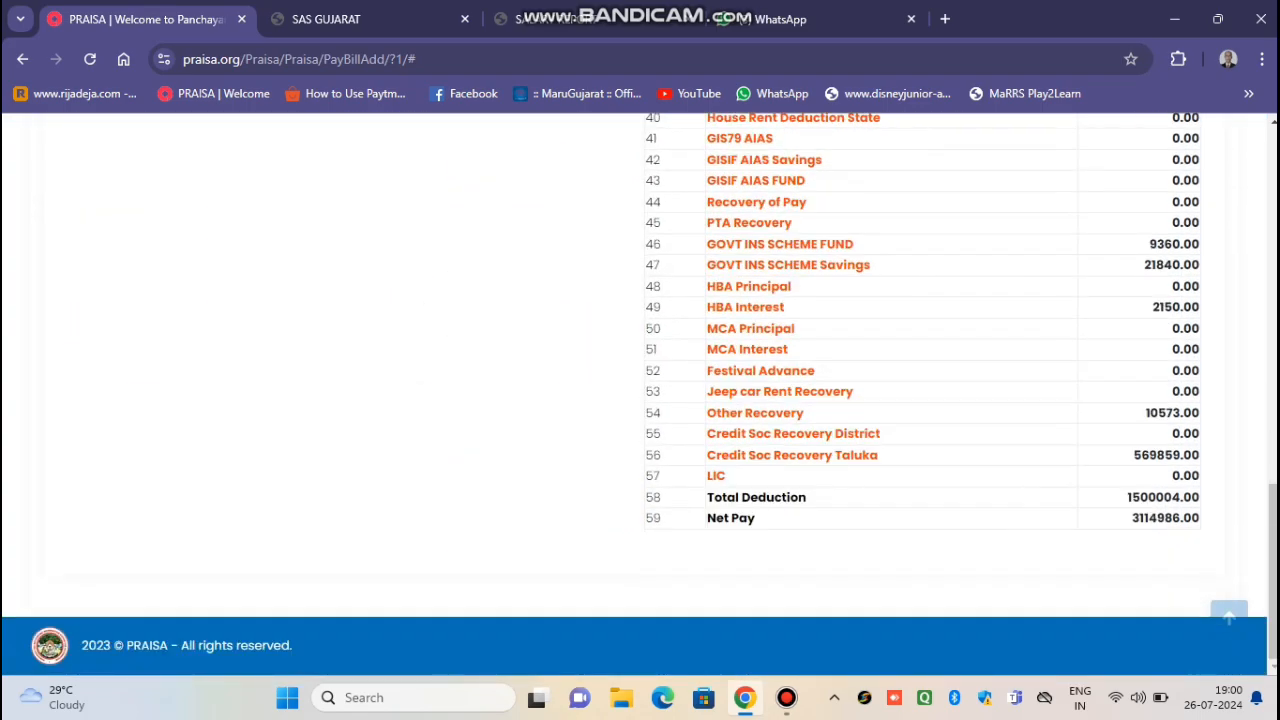
{"action": "double_click", "coordinate": [1165, 518]}
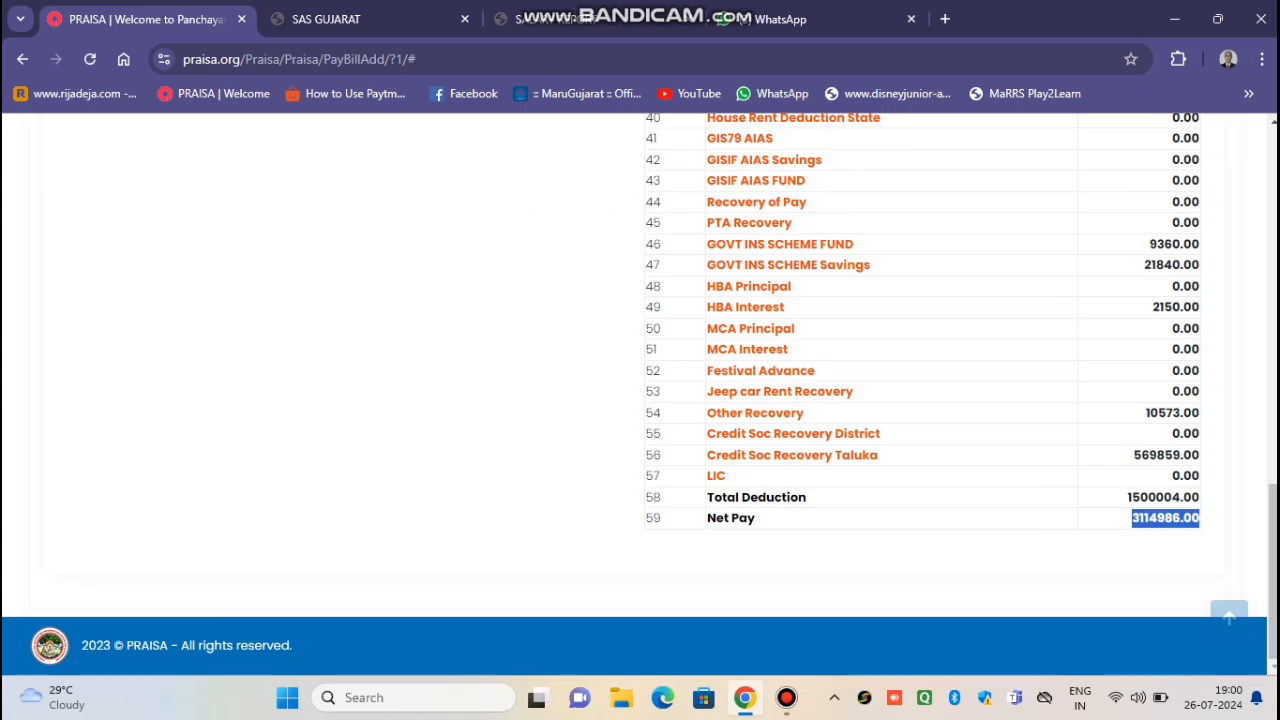
{"action": "scroll", "coordinate": [640, 400], "scroll_direction": "up", "scroll_amount": 10}
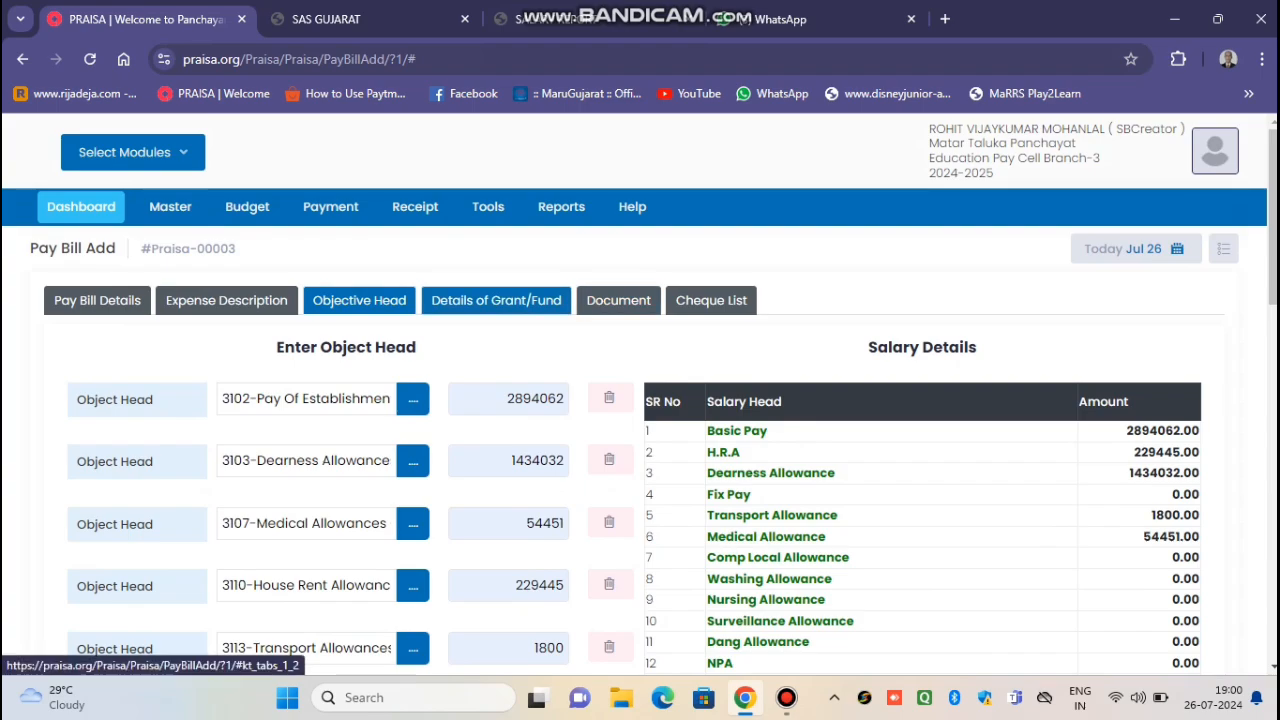
{"action": "left_click", "coordinate": [496, 300]}
{"action": "left_click", "coordinate": [490, 443]}
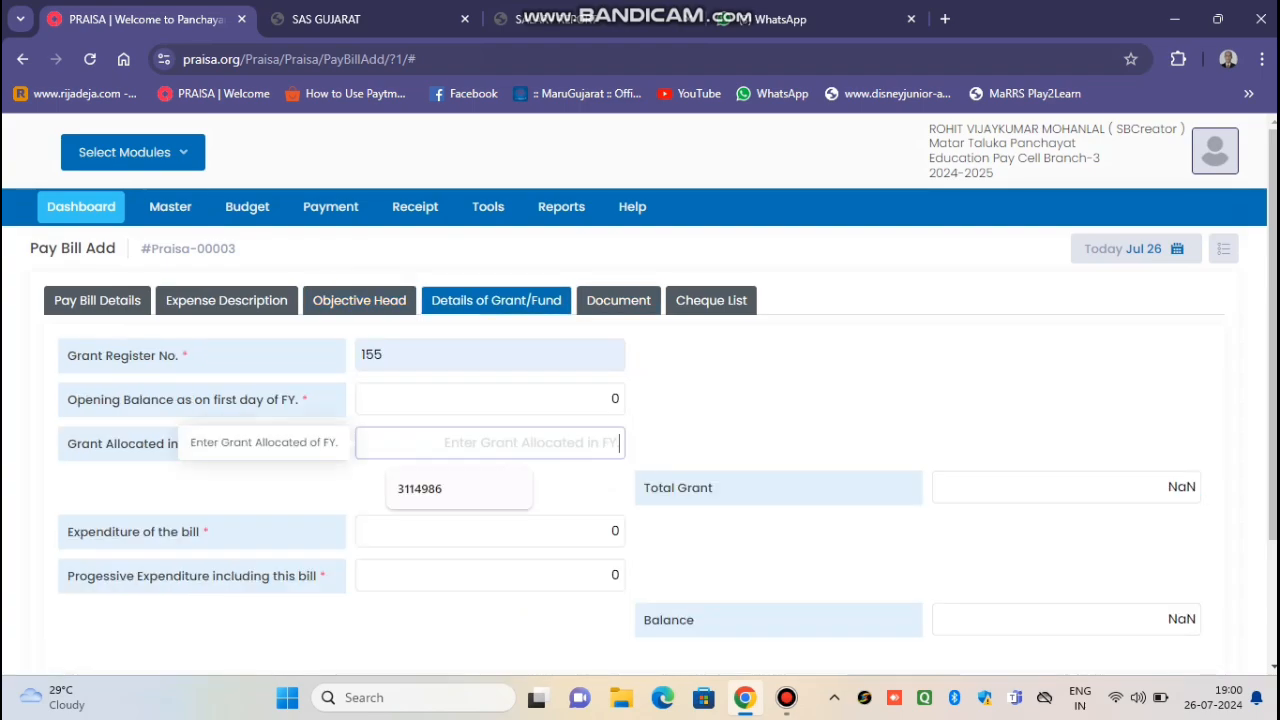
{"action": "type", "text": "311"}
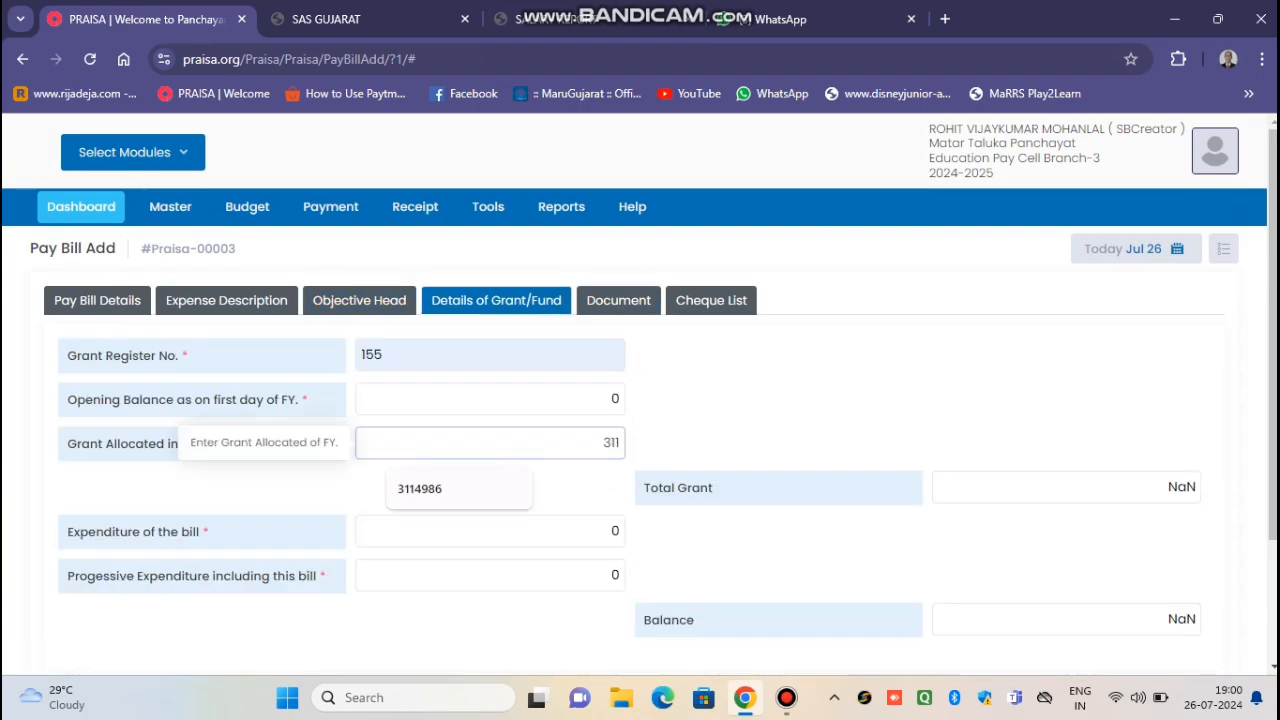
{"action": "key", "text": "Down"}
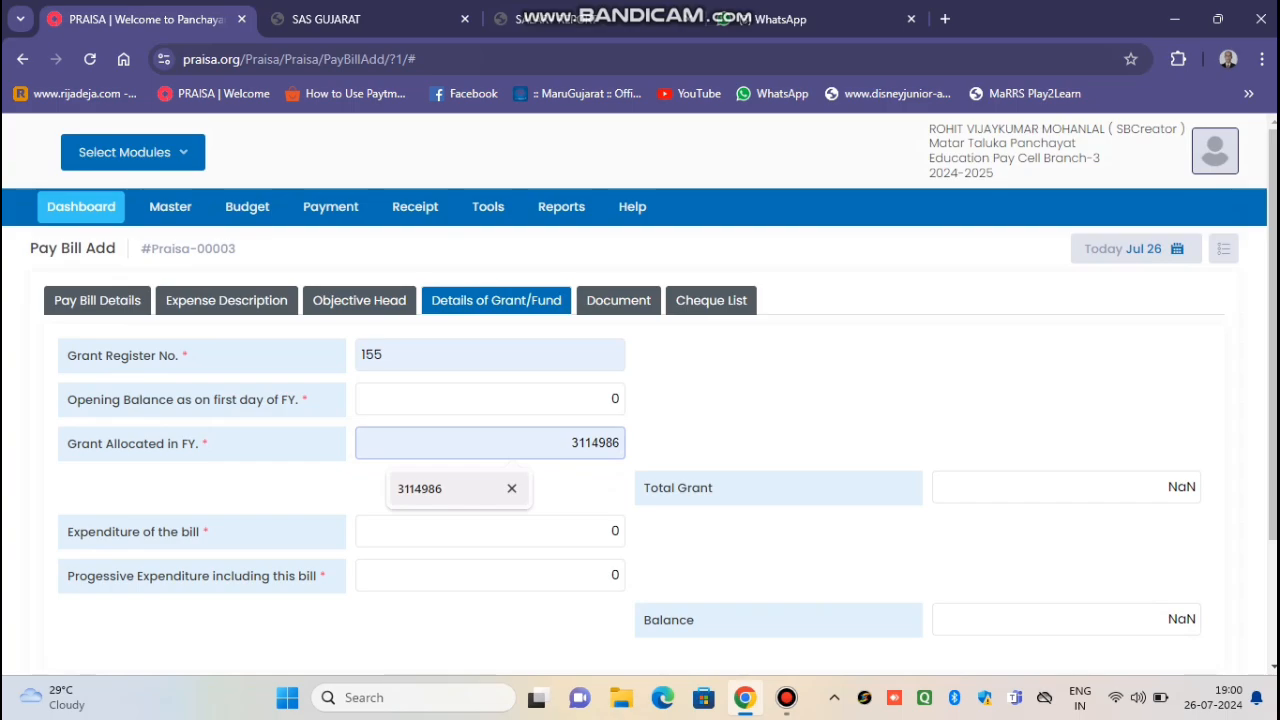
{"action": "key", "text": "Return"}
{"action": "key", "text": "Tab"}
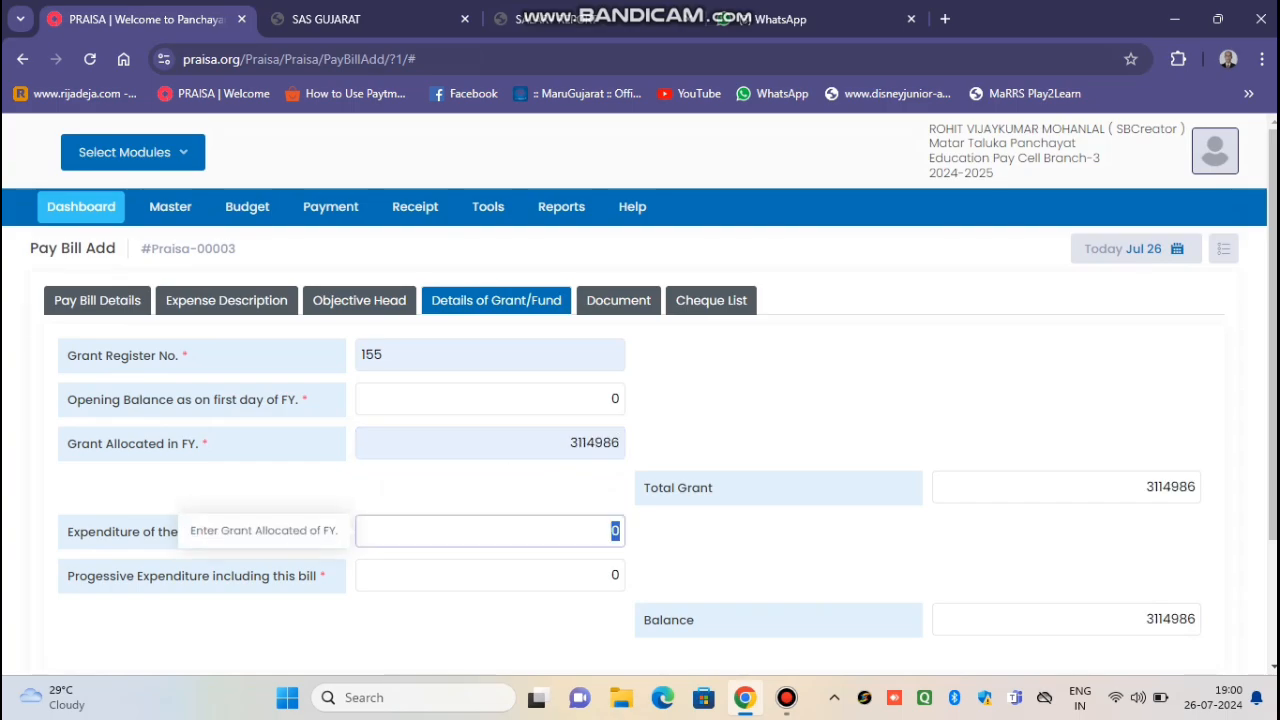
Set both the expenditure of the bill and the progressive expenditure including this bill to 3114986
{"action": "type", "text": "3"}
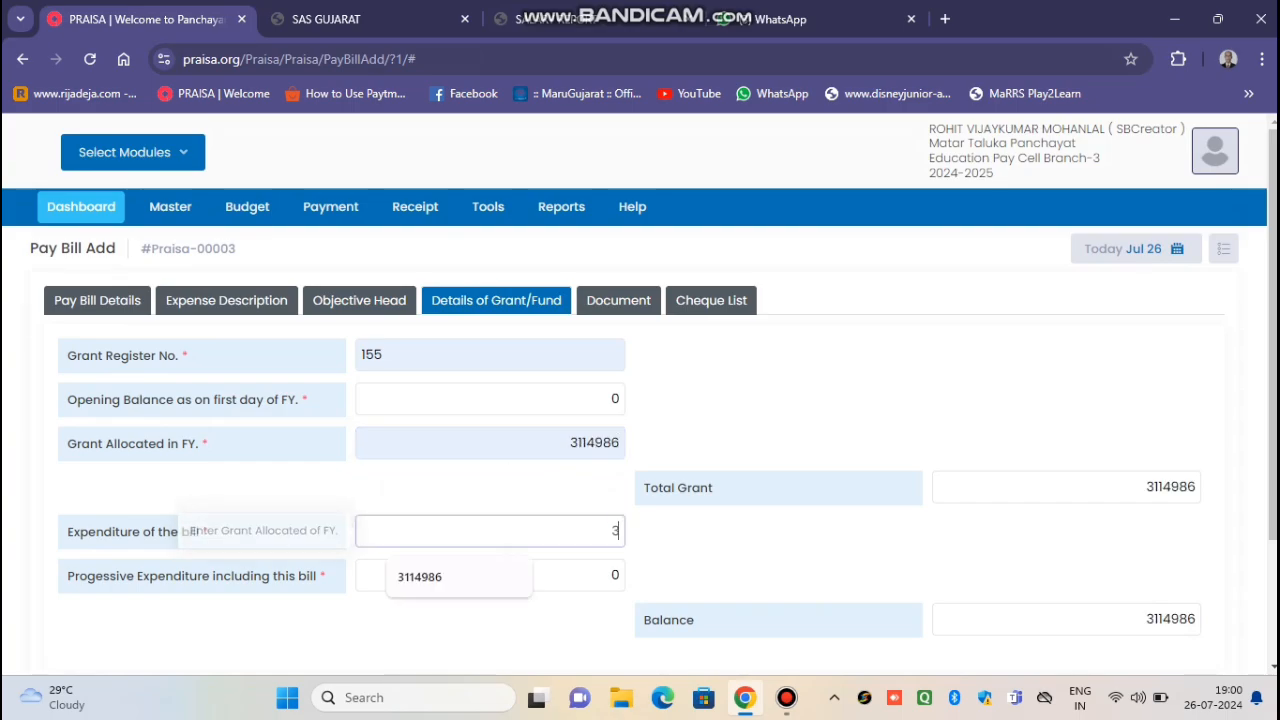
{"action": "key", "text": "Down"}
{"action": "key", "text": "Return"}
{"action": "key", "text": "Tab"}
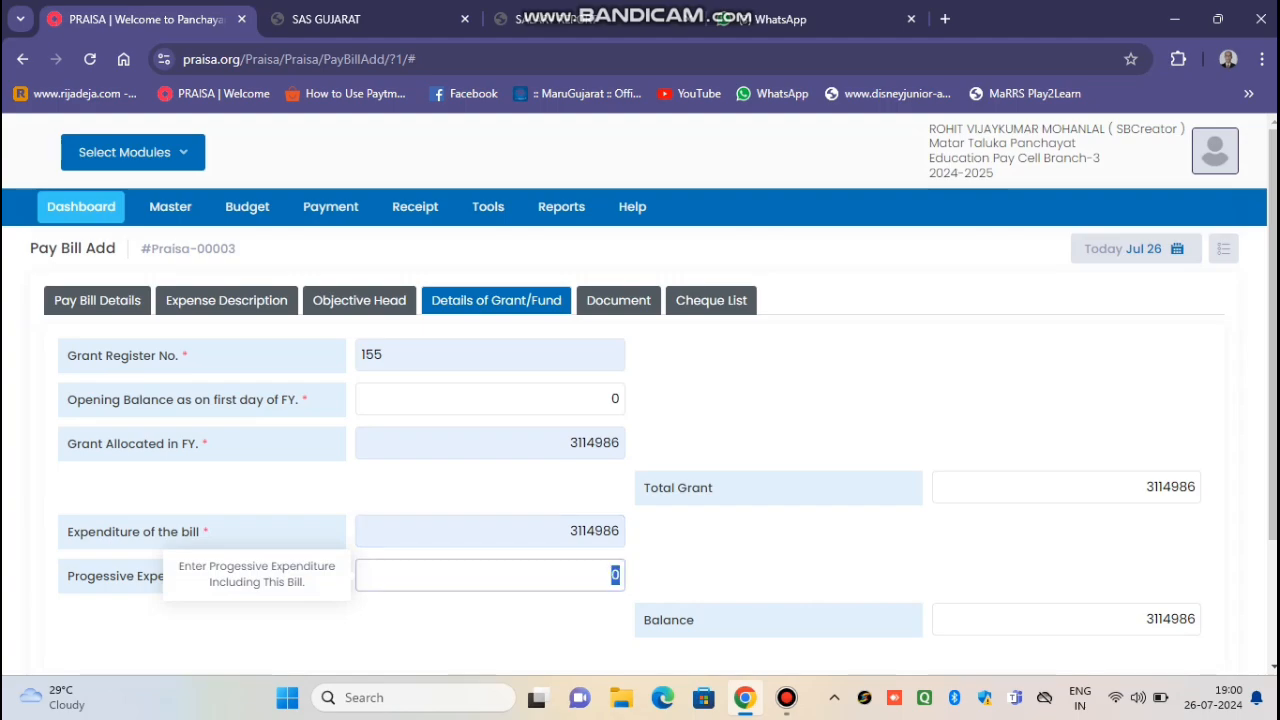
{"action": "type", "text": "3"}
{"action": "key", "text": "Down"}
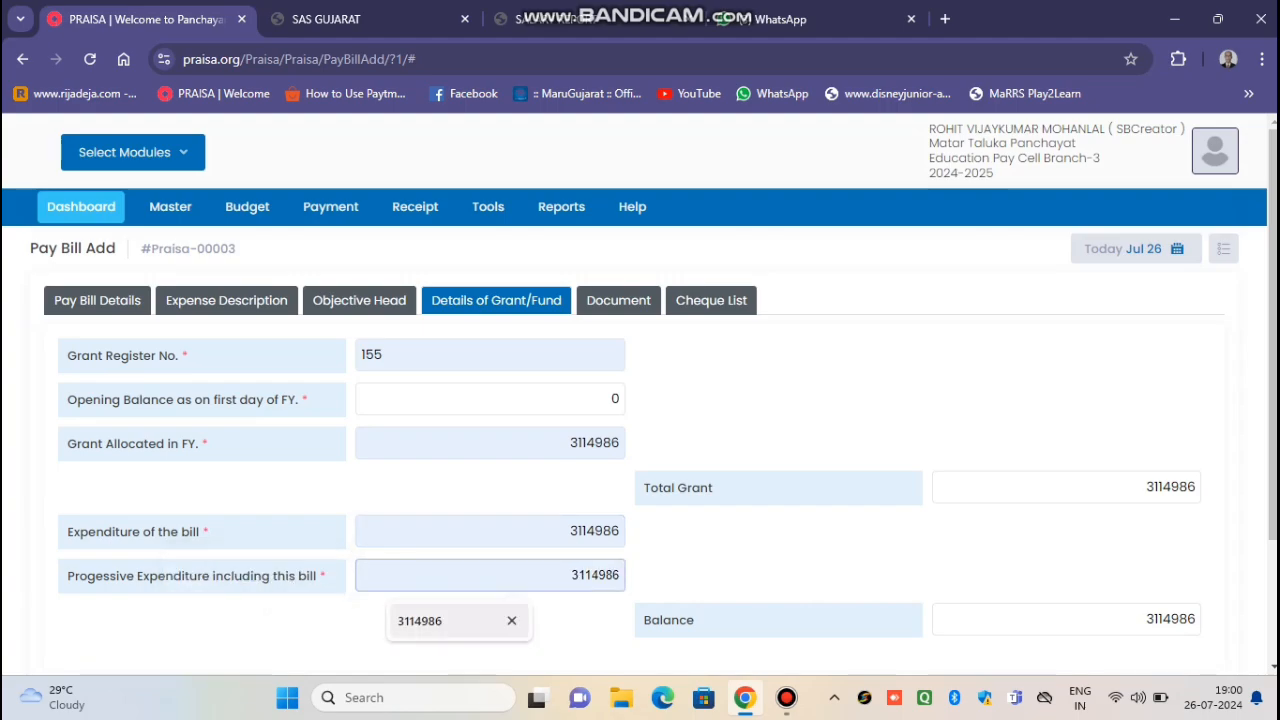
{"action": "key", "text": "Return"}
{"action": "scroll", "coordinate": [640, 400], "scroll_direction": "down", "scroll_amount": 2}
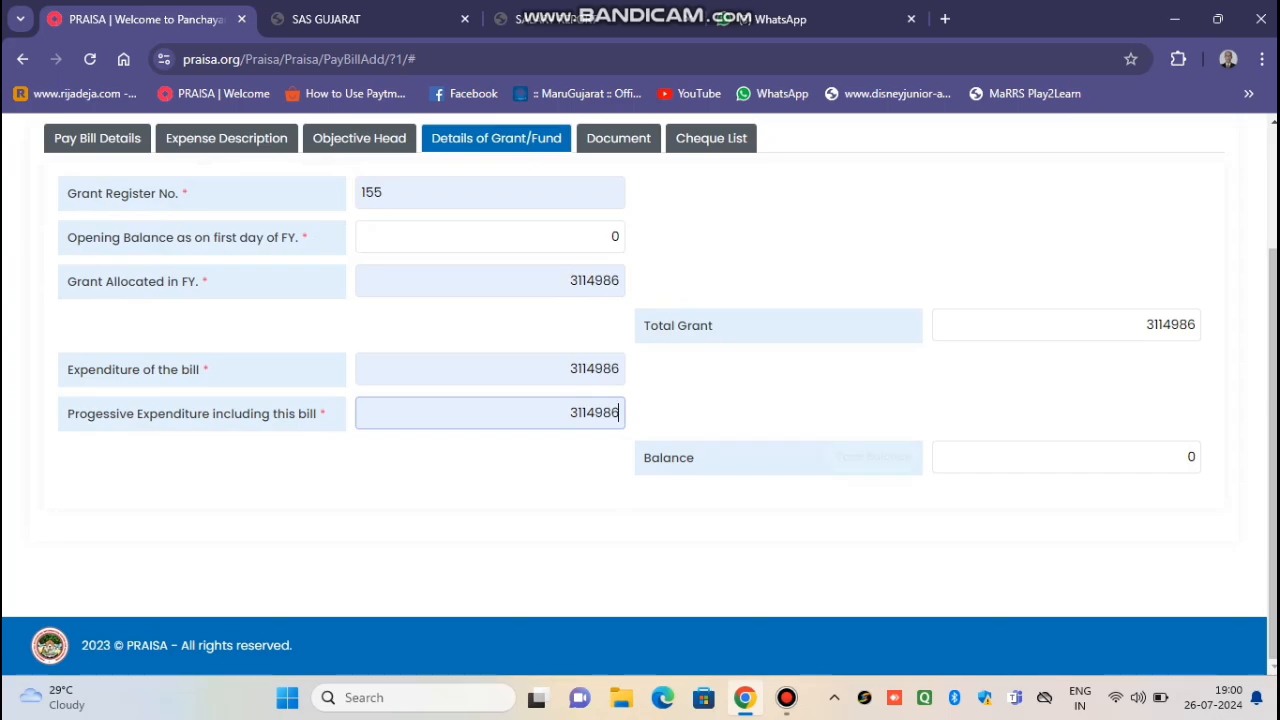
Review the document section, the deduction cheque list, the grant details, and the deductions and net pay in the salary details
{"action": "scroll", "coordinate": [640, 400], "scroll_direction": "up", "scroll_amount": 2}
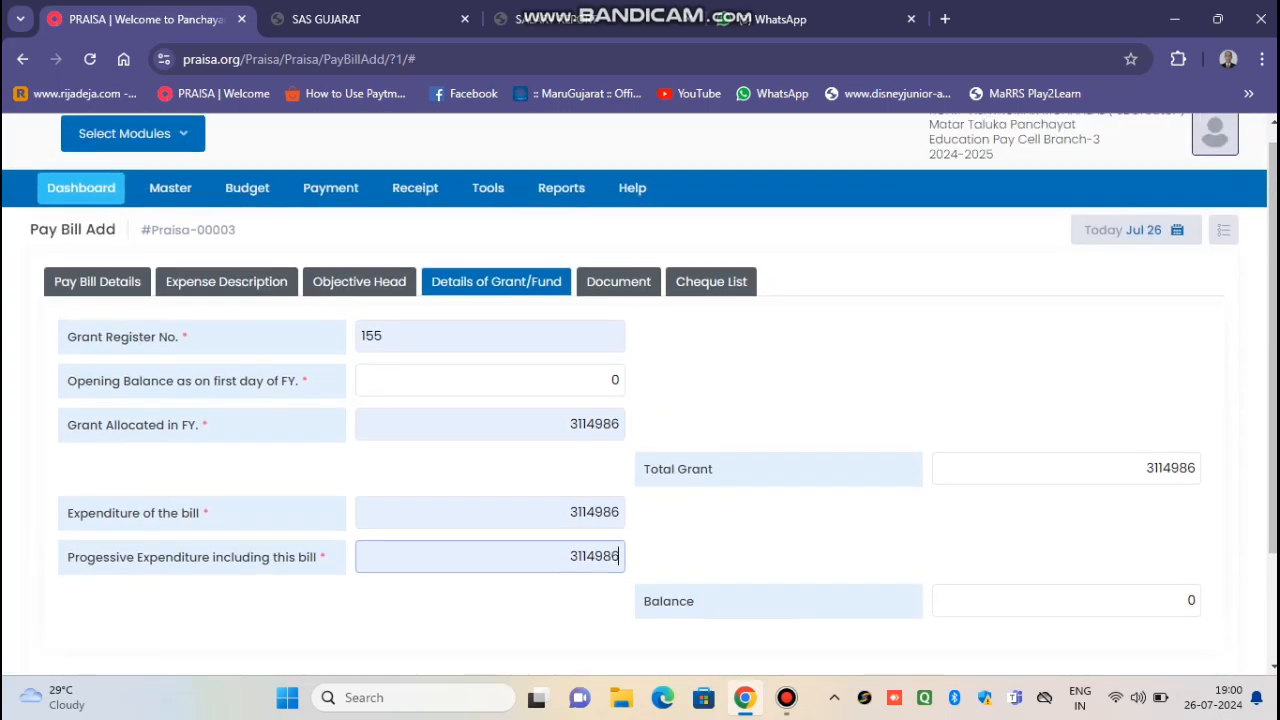
{"action": "left_click", "coordinate": [618, 281]}
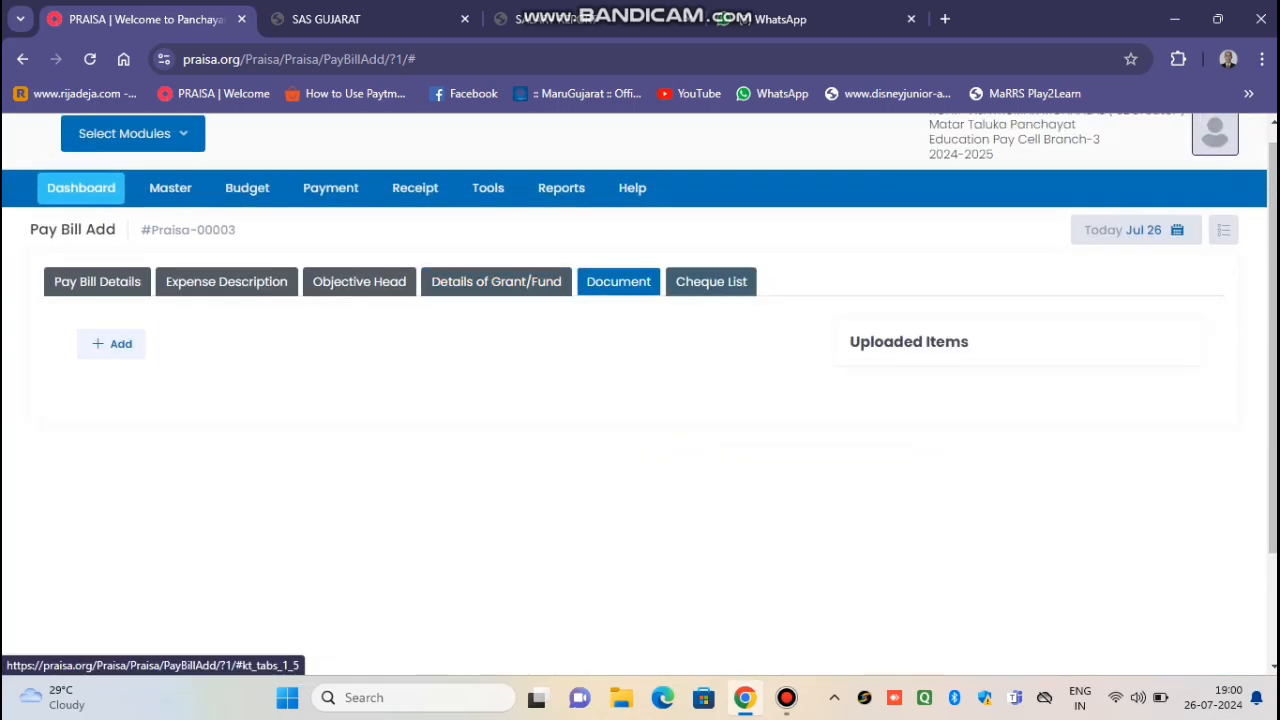
{"action": "left_click", "coordinate": [711, 281]}
{"action": "scroll", "coordinate": [640, 400], "scroll_direction": "down", "scroll_amount": 2}
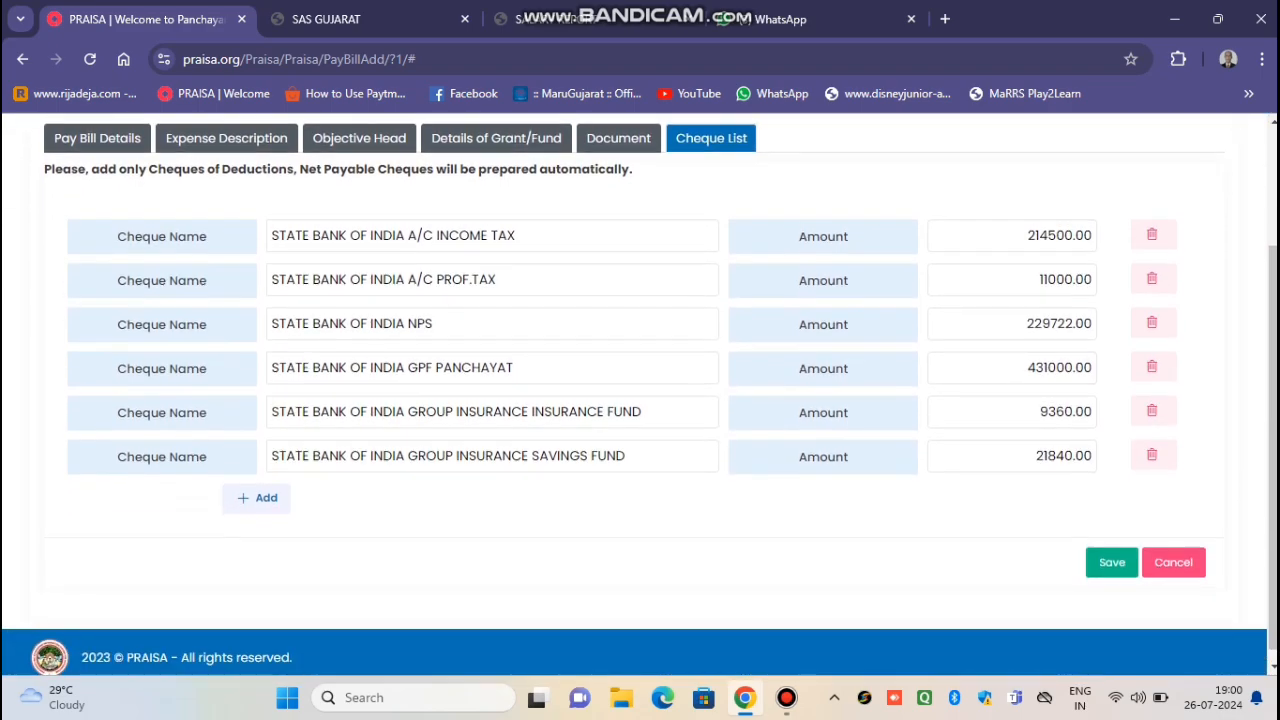
{"action": "left_click", "coordinate": [496, 138]}
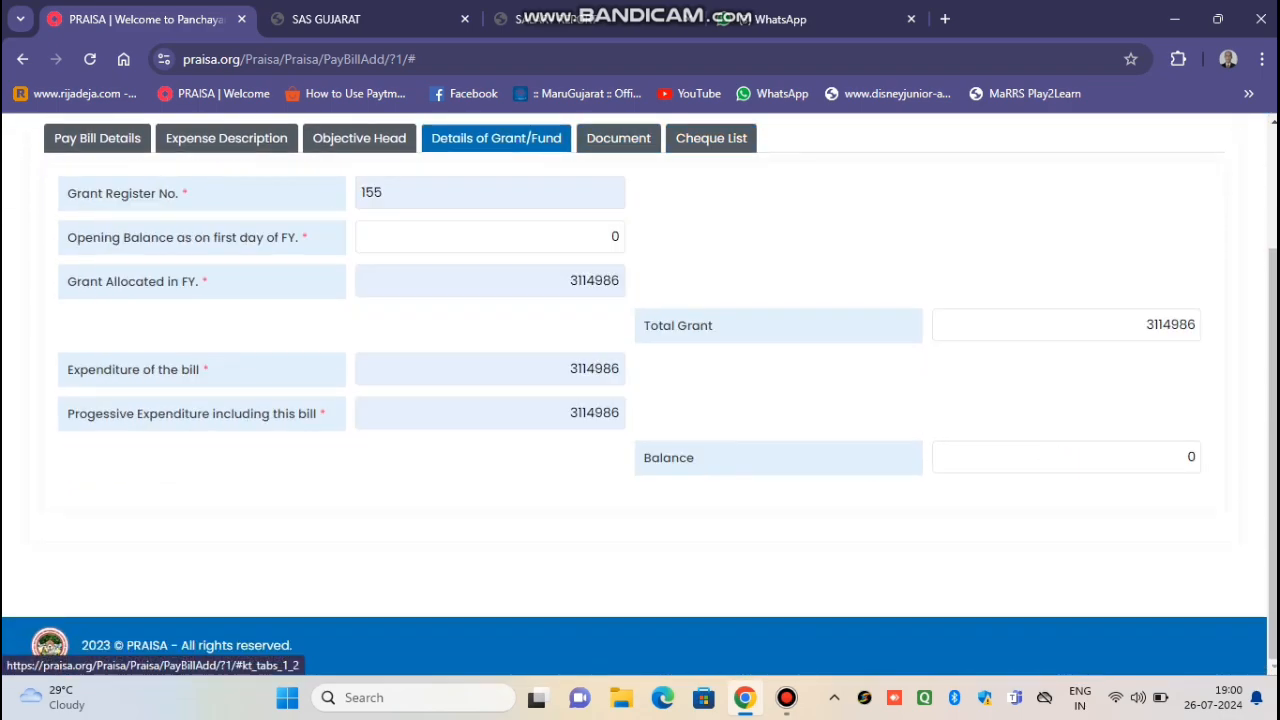
{"action": "left_click", "coordinate": [359, 138]}
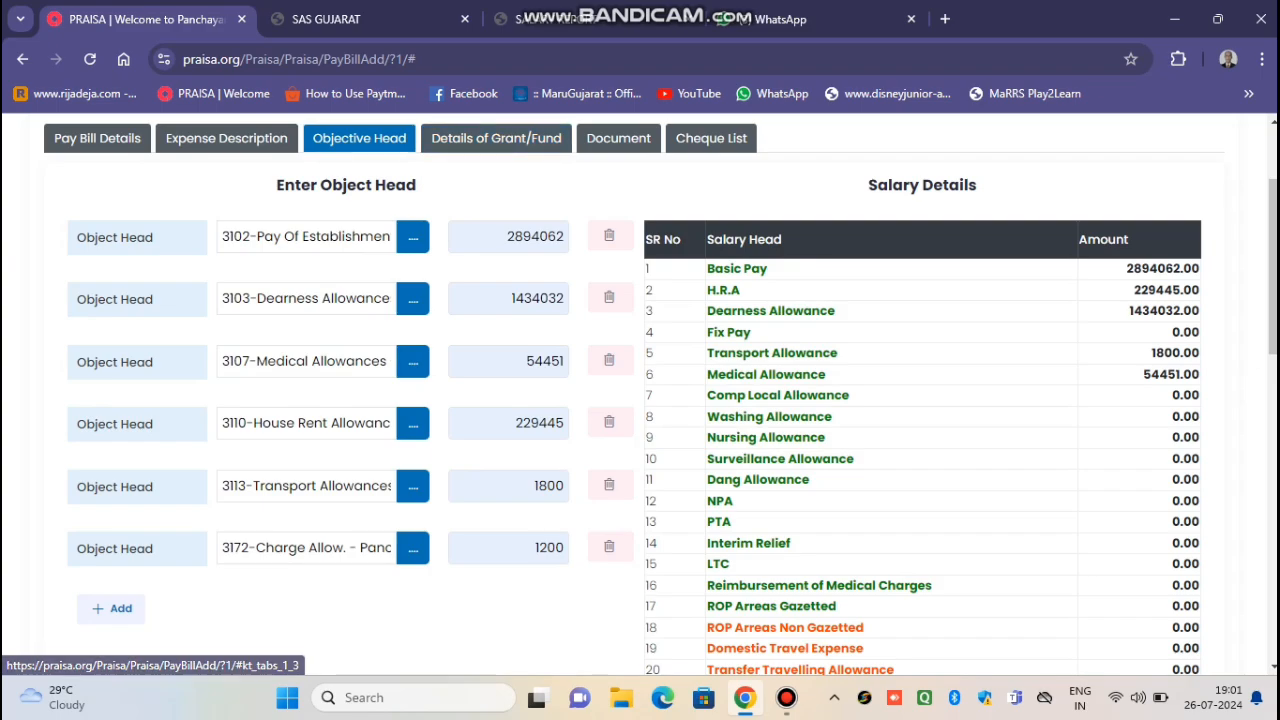
{"action": "scroll", "coordinate": [640, 400], "scroll_direction": "down", "scroll_amount": 6}
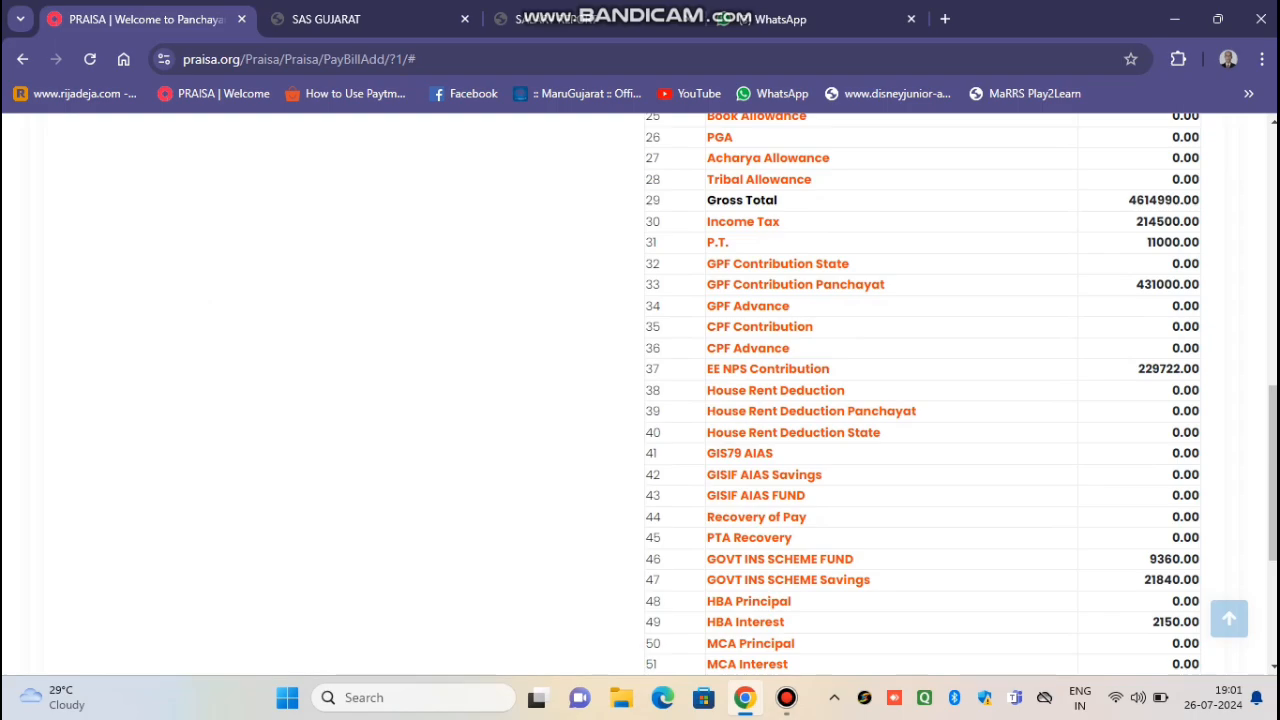
{"action": "scroll", "coordinate": [960, 390], "scroll_direction": "down", "scroll_amount": 3}
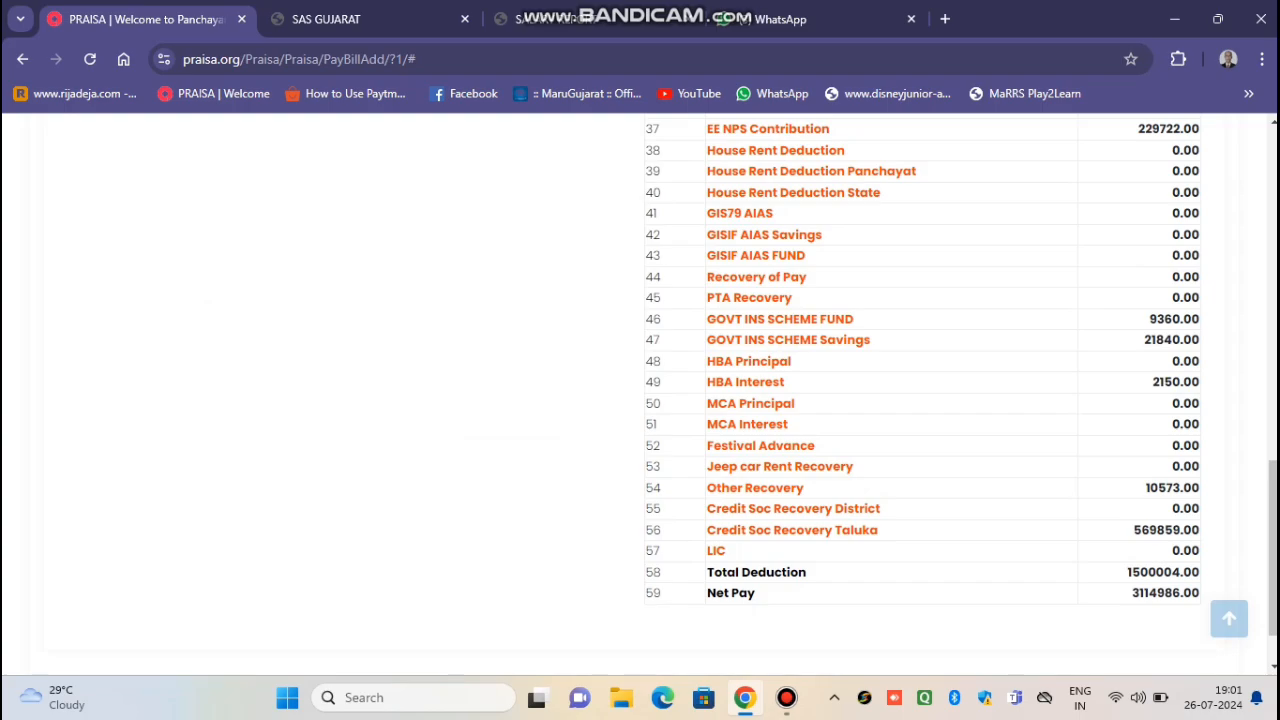
Compare the deduction amounts in the salary details with the cheques in the deduction cheque list
{"action": "scroll", "coordinate": [922, 390], "scroll_direction": "up", "scroll_amount": 2}
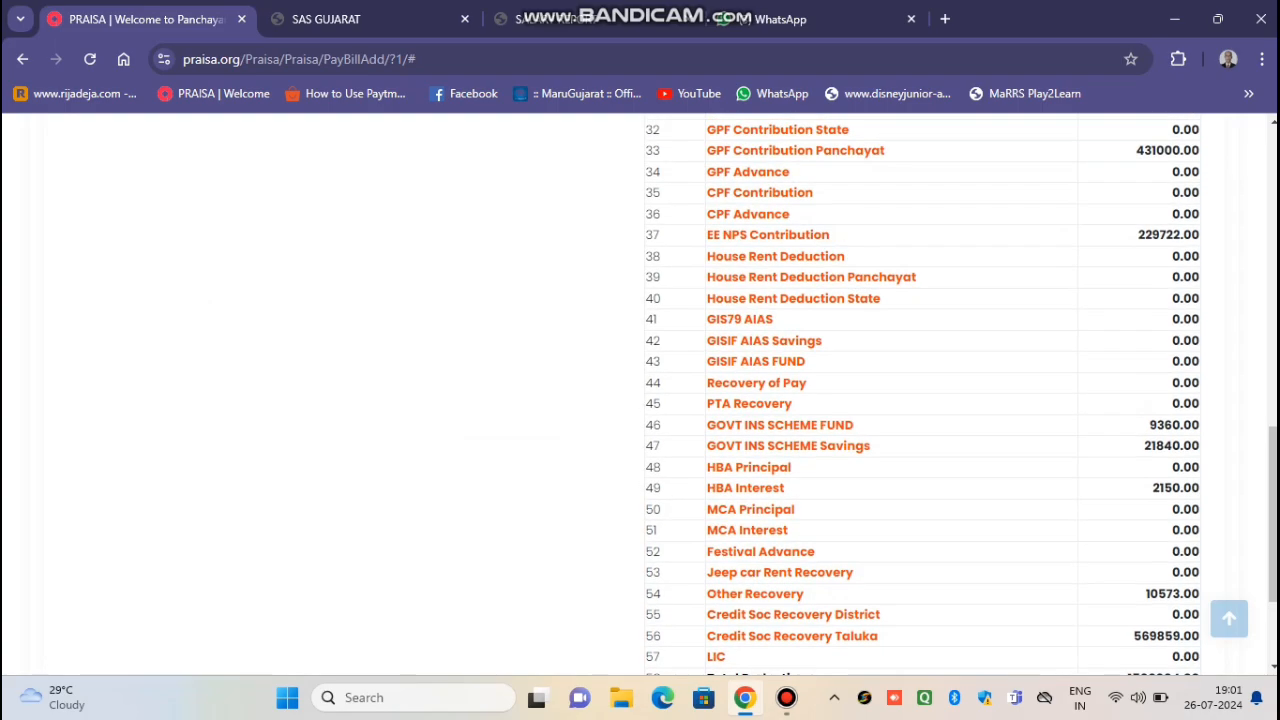
{"action": "scroll", "coordinate": [922, 390], "scroll_direction": "up", "scroll_amount": 1}
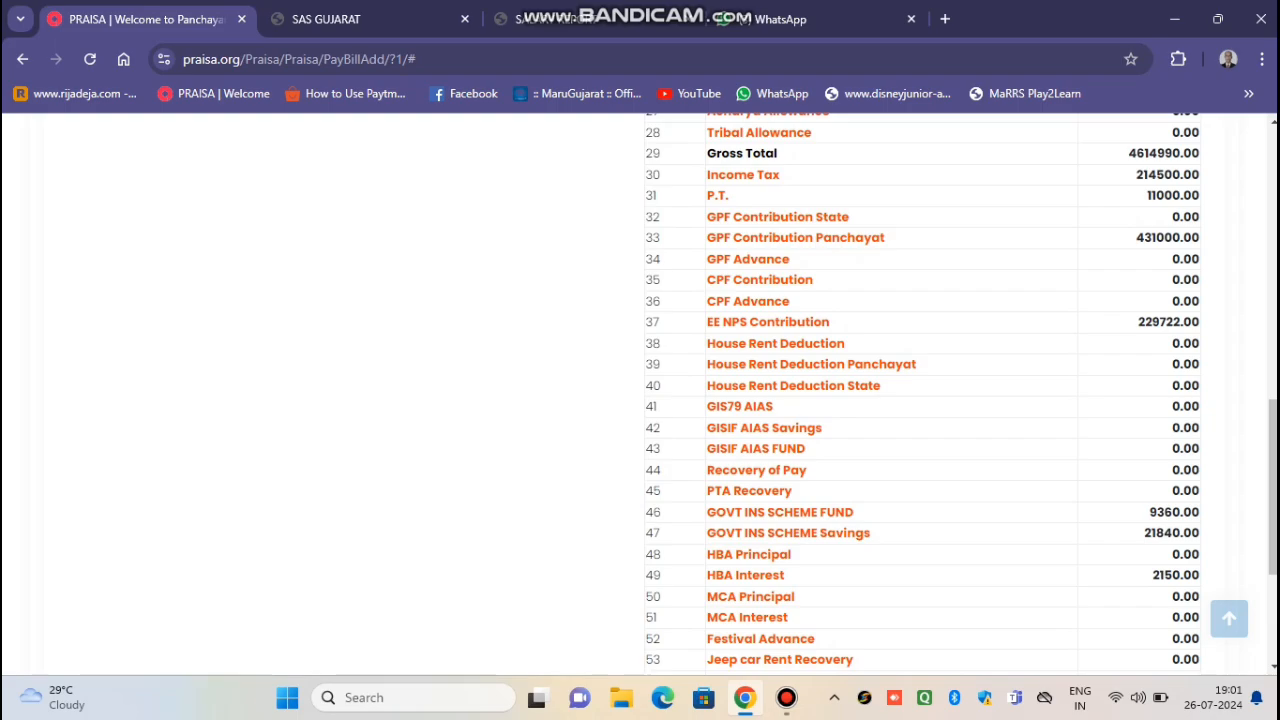
{"action": "scroll", "coordinate": [922, 390], "scroll_direction": "down", "scroll_amount": 4}
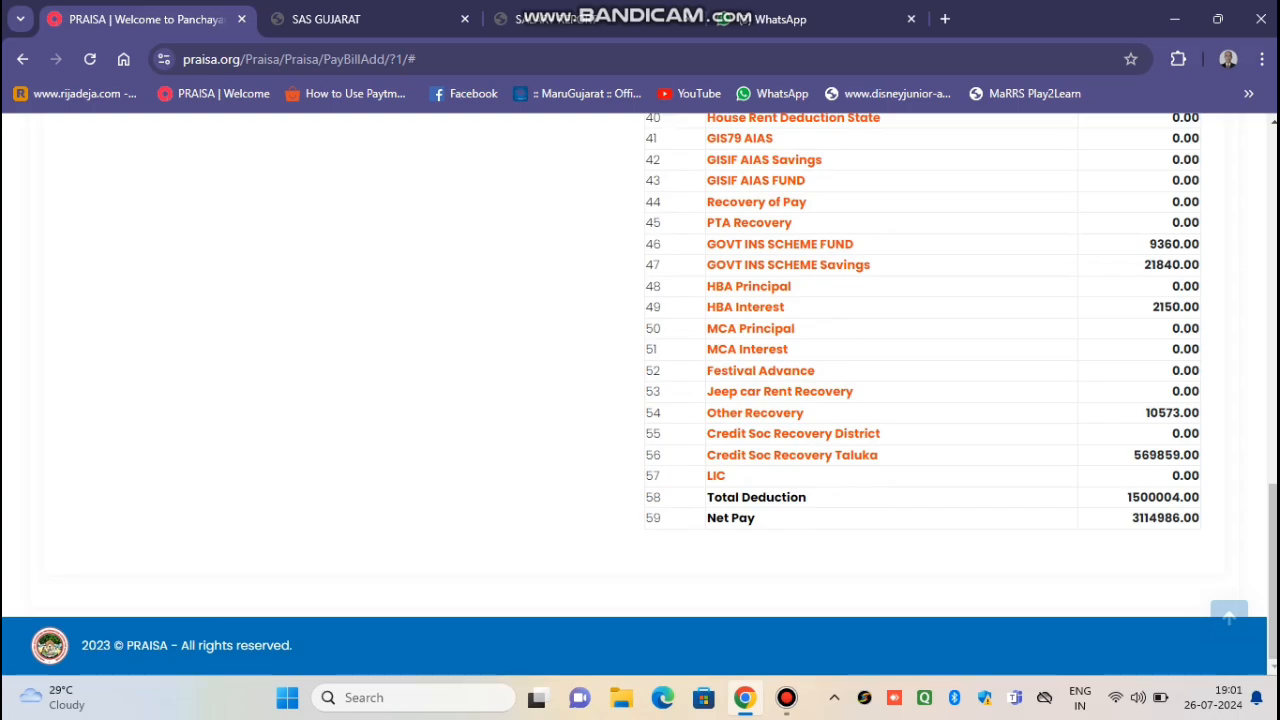
{"action": "scroll", "coordinate": [922, 390], "scroll_direction": "up", "scroll_amount": 11}
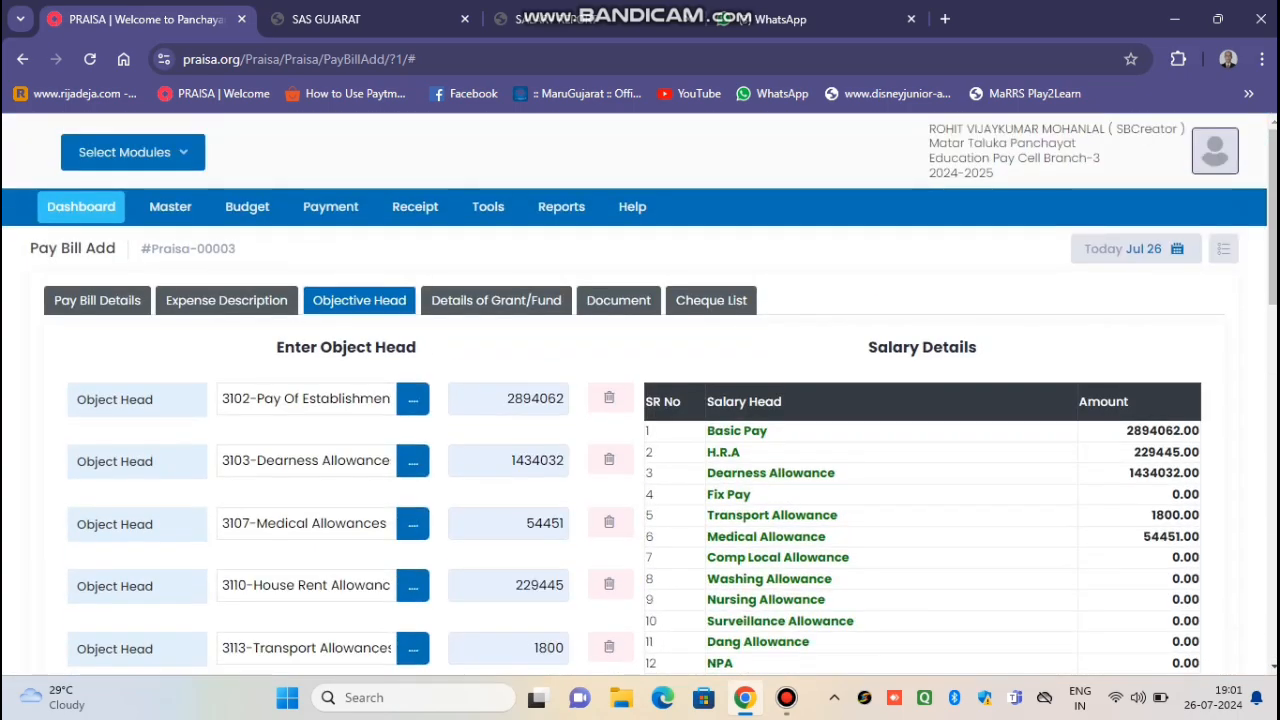
{"action": "left_click", "coordinate": [711, 300]}
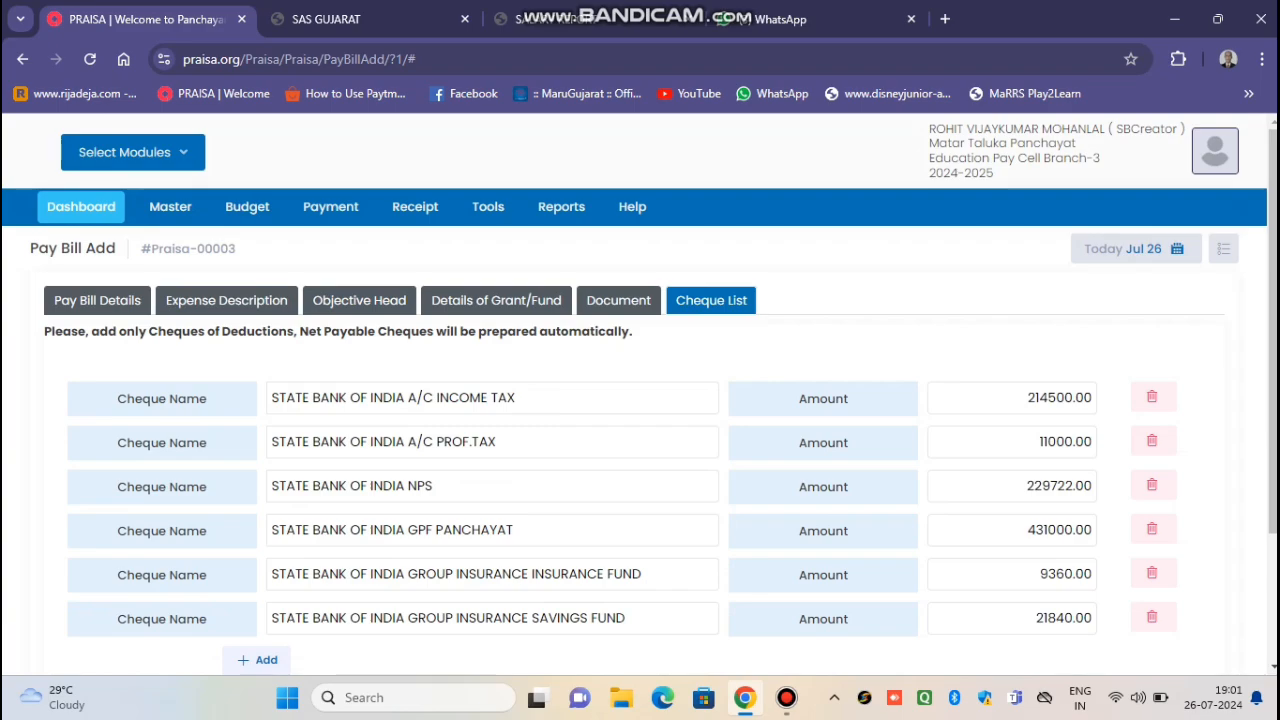
{"action": "scroll", "coordinate": [640, 394], "scroll_direction": "down", "scroll_amount": 2}
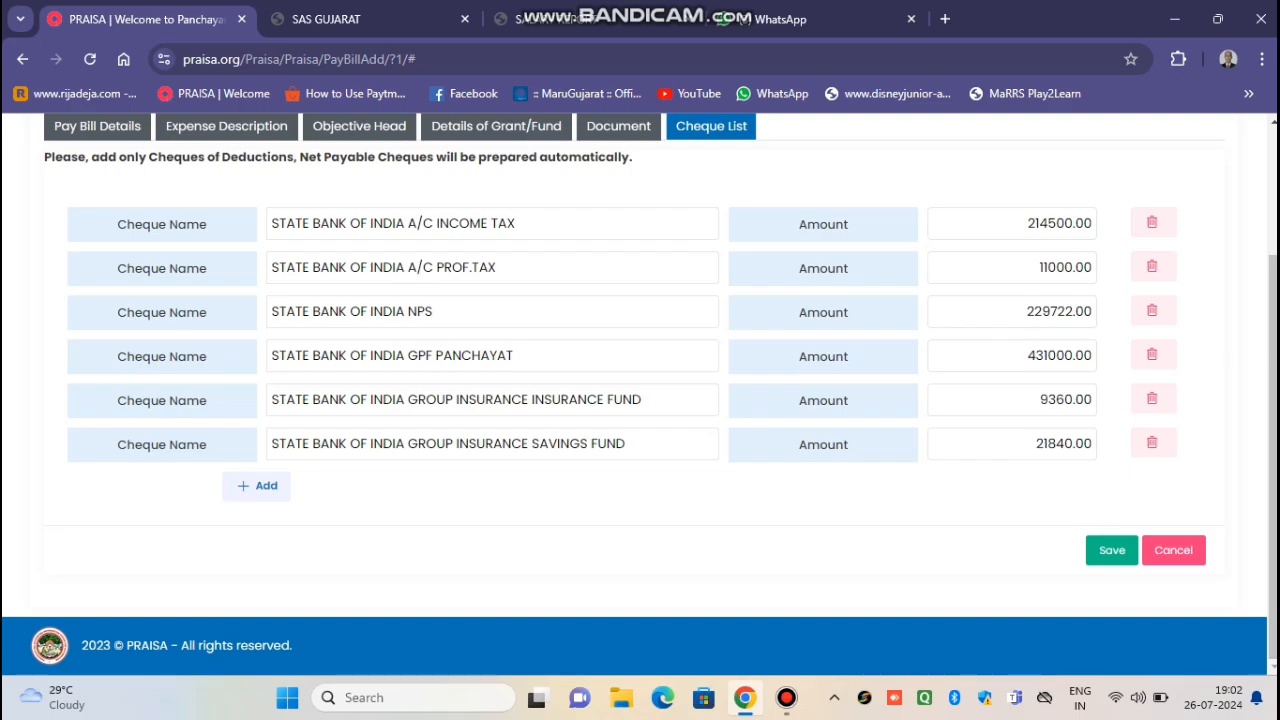
Add a blank cheque row at the end of the deduction cheque list
{"action": "left_click", "coordinate": [258, 486]}
{"action": "scroll", "coordinate": [640, 394], "scroll_direction": "down", "scroll_amount": 1}
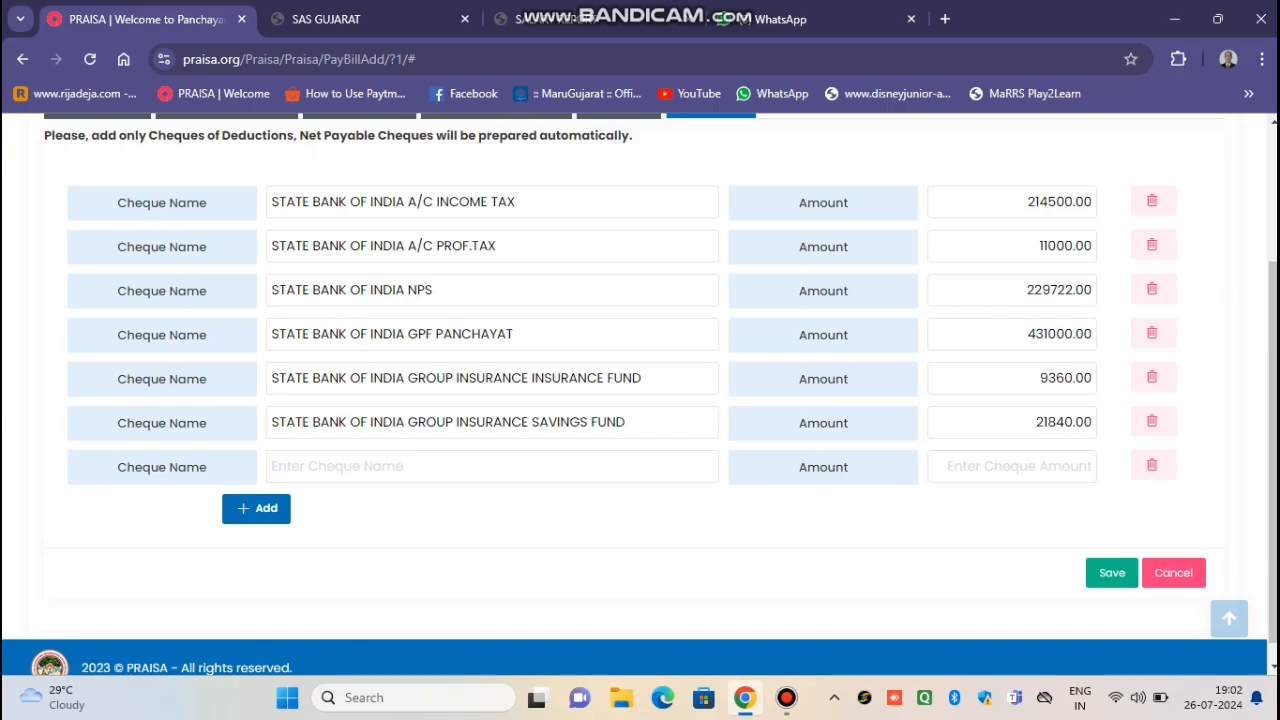
{"action": "left_click", "coordinate": [380, 466]}
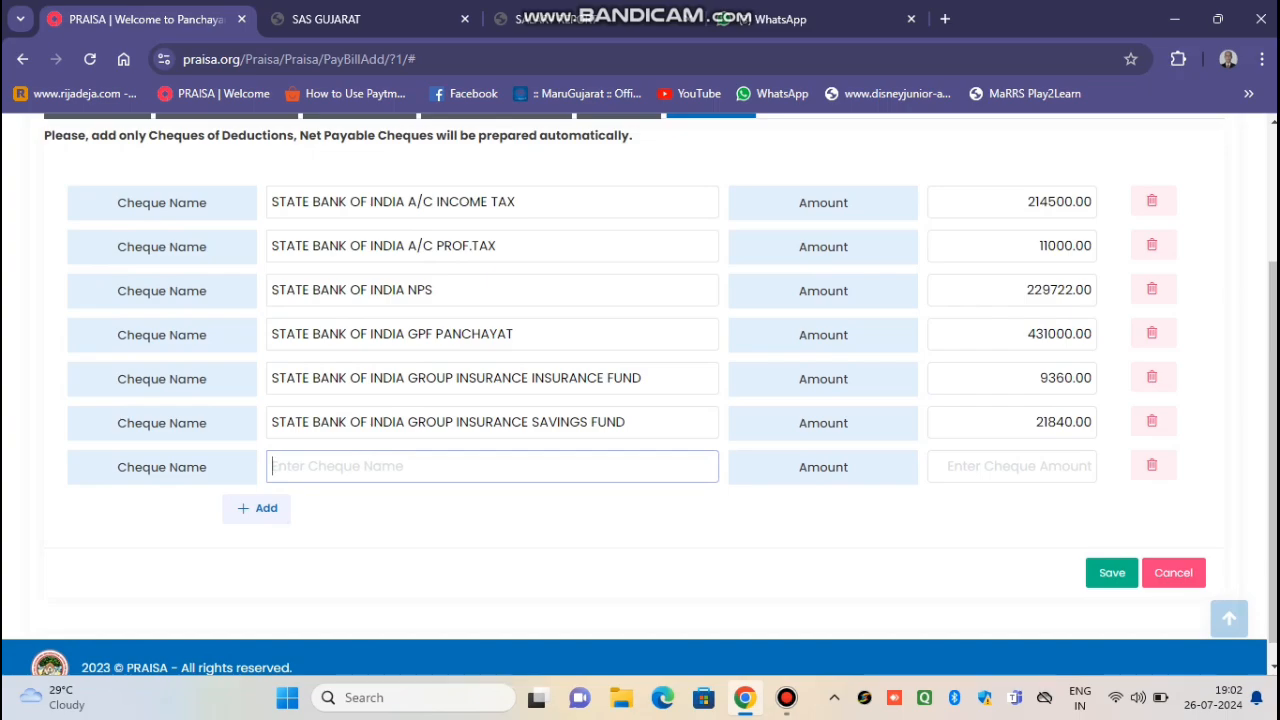
Copy the salary head name GOVT INS SCHEME FUND from the salary details under the objective heads
{"action": "scroll", "coordinate": [640, 400], "scroll_direction": "up", "scroll_amount": 1}
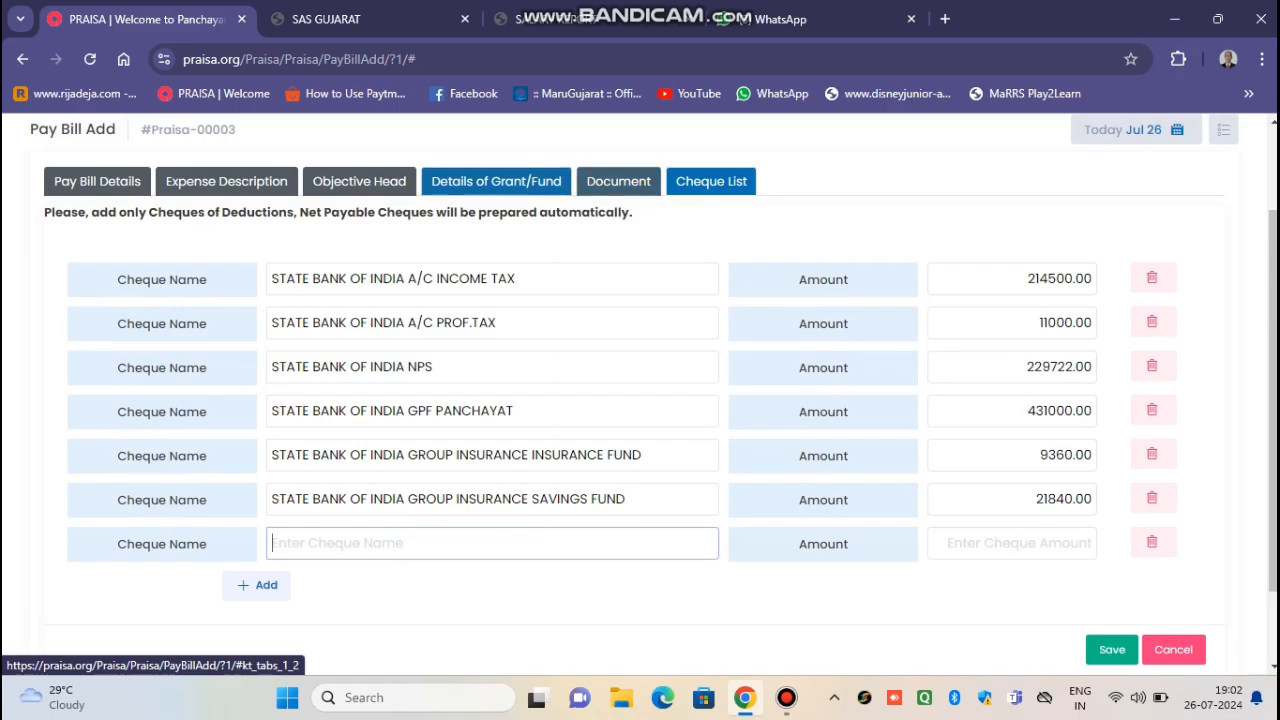
{"action": "left_click", "coordinate": [359, 181]}
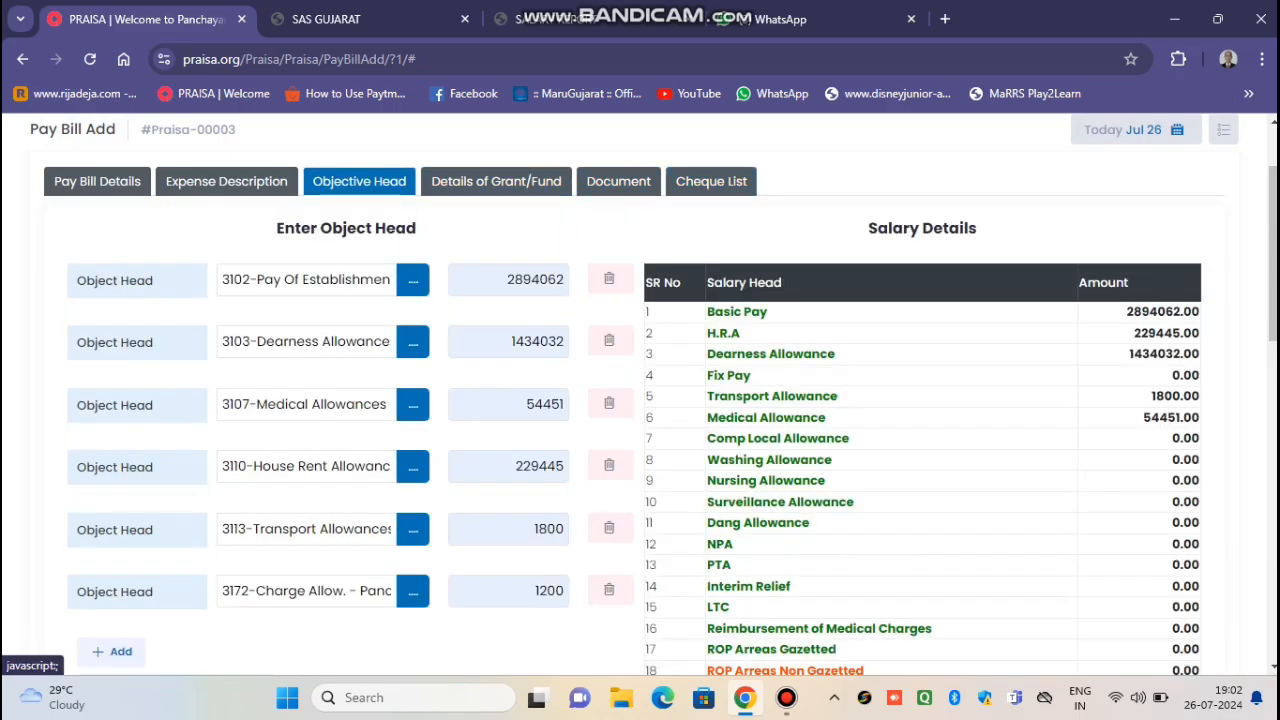
{"action": "scroll", "coordinate": [640, 400], "scroll_direction": "down", "scroll_amount": 5}
{"action": "scroll", "coordinate": [640, 400], "scroll_direction": "down", "scroll_amount": 1}
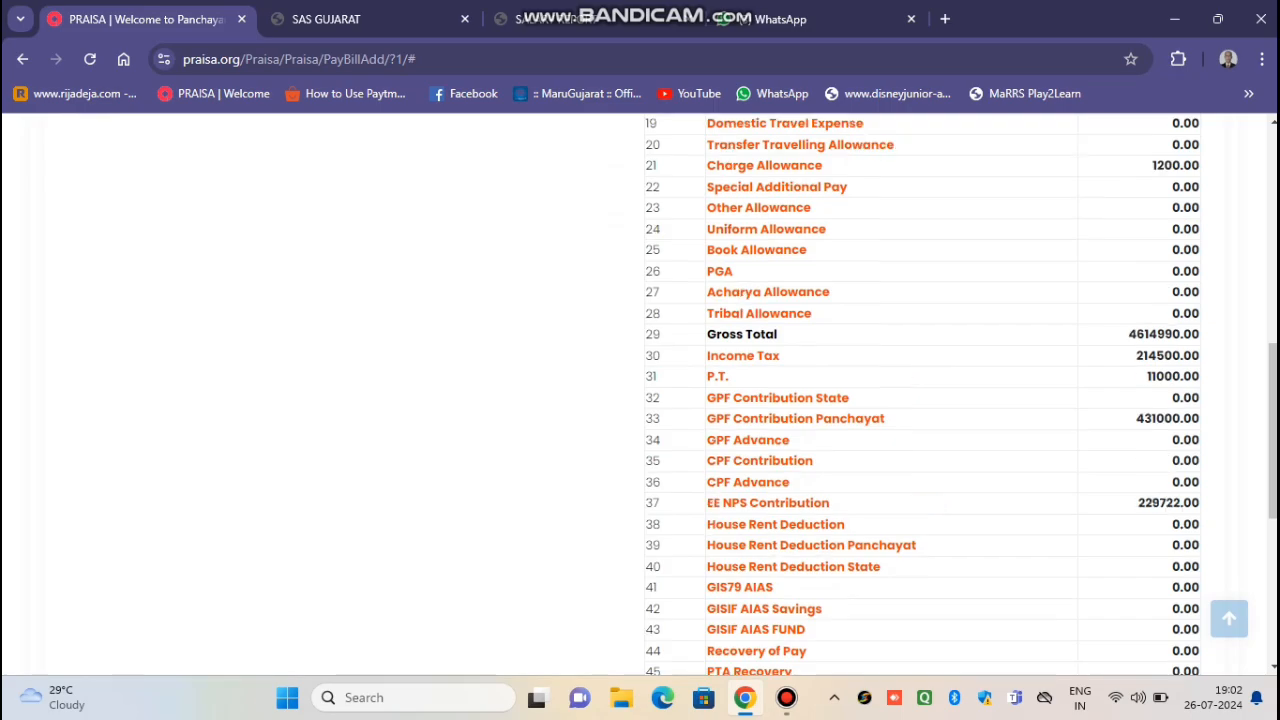
{"action": "scroll", "coordinate": [640, 400], "scroll_direction": "down", "scroll_amount": 2}
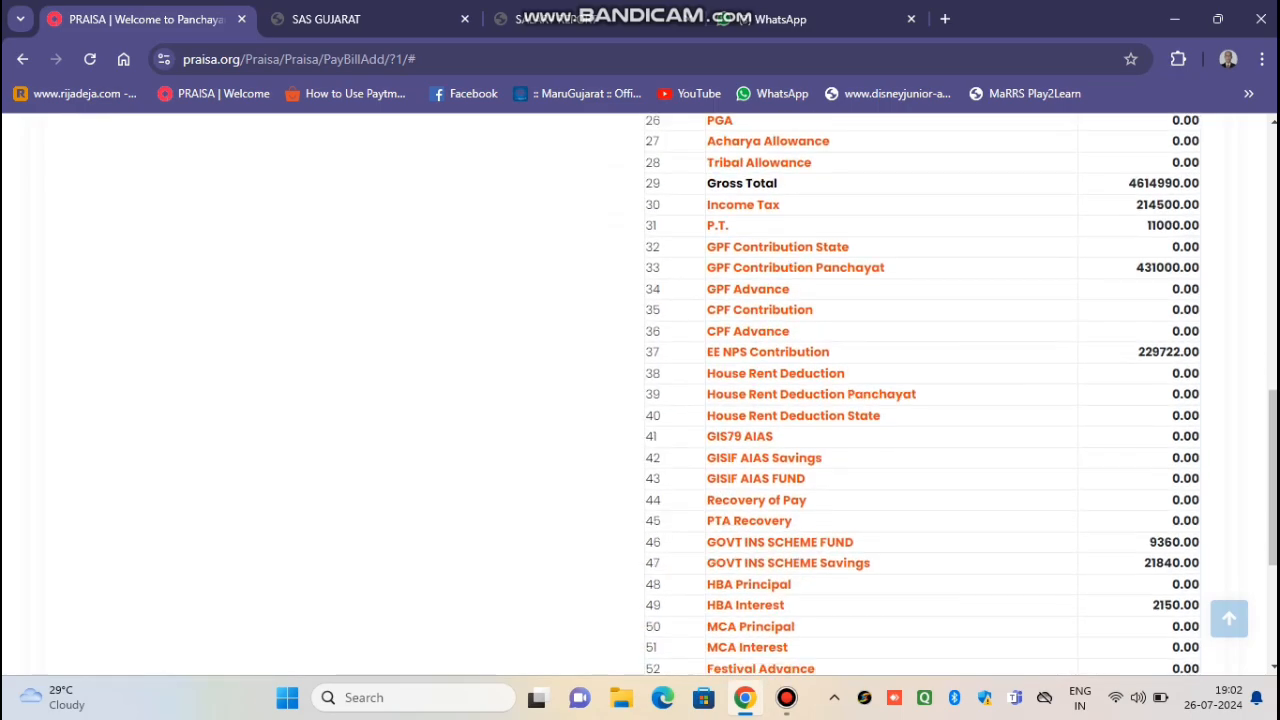
{"action": "double_click", "coordinate": [792, 543]}
{"action": "left_click", "coordinate": [792, 543]}
{"action": "left_click_drag", "start_coordinate": [855, 543], "coordinate": [707, 544]}
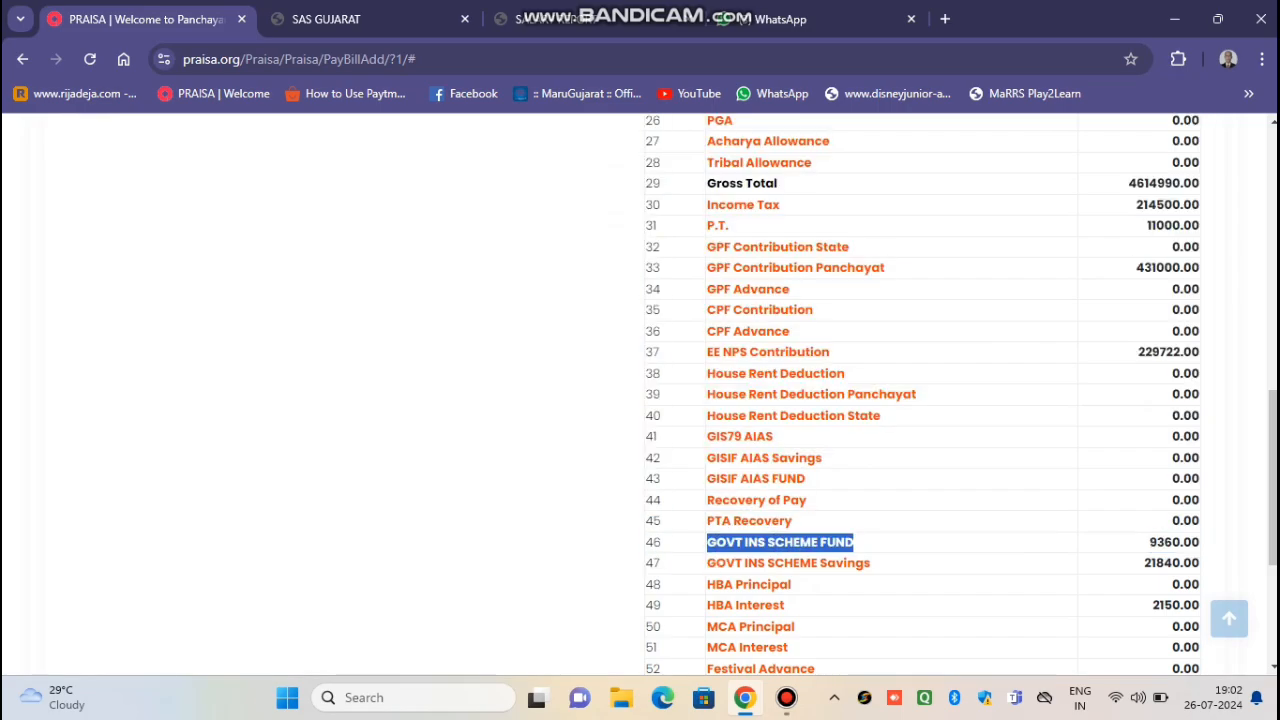
{"action": "right_click", "coordinate": [722, 541]}
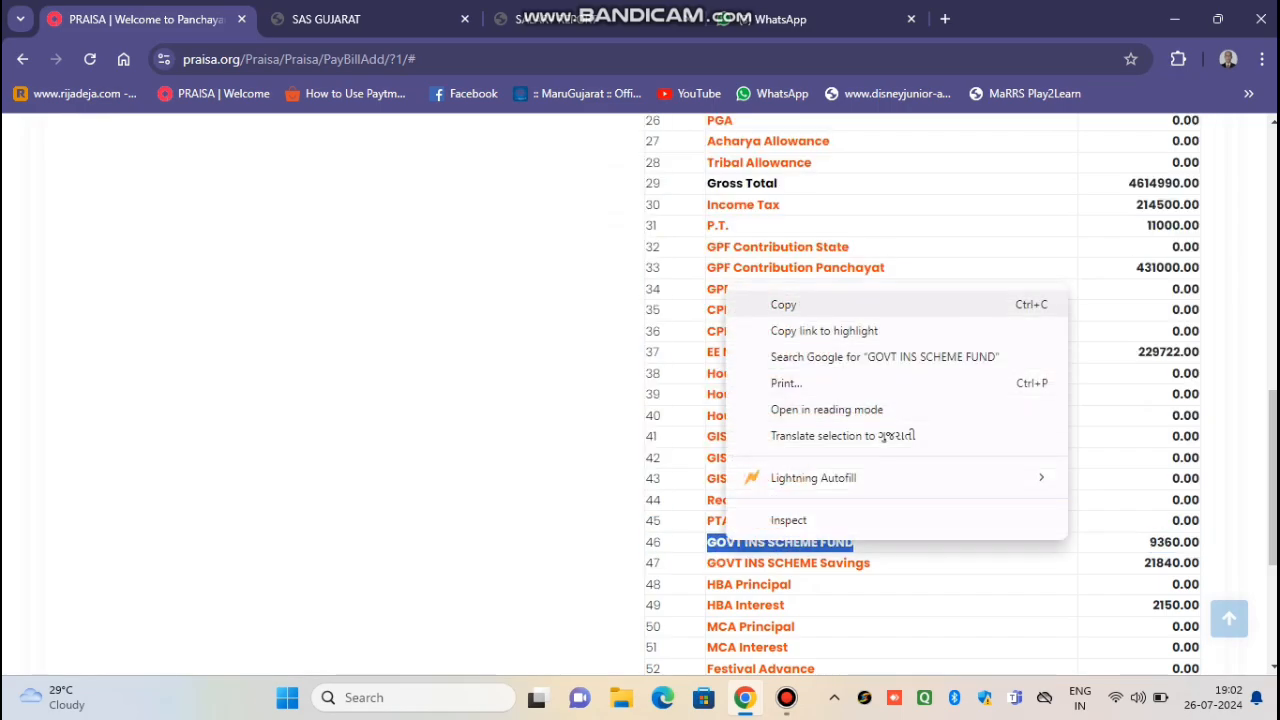
{"action": "left_click", "coordinate": [783, 304]}
Paste GOVT INS SCHEME FUND as the cheque name in the blank row of the cheque list
{"action": "scroll", "coordinate": [783, 304], "scroll_direction": "up", "scroll_amount": 5}
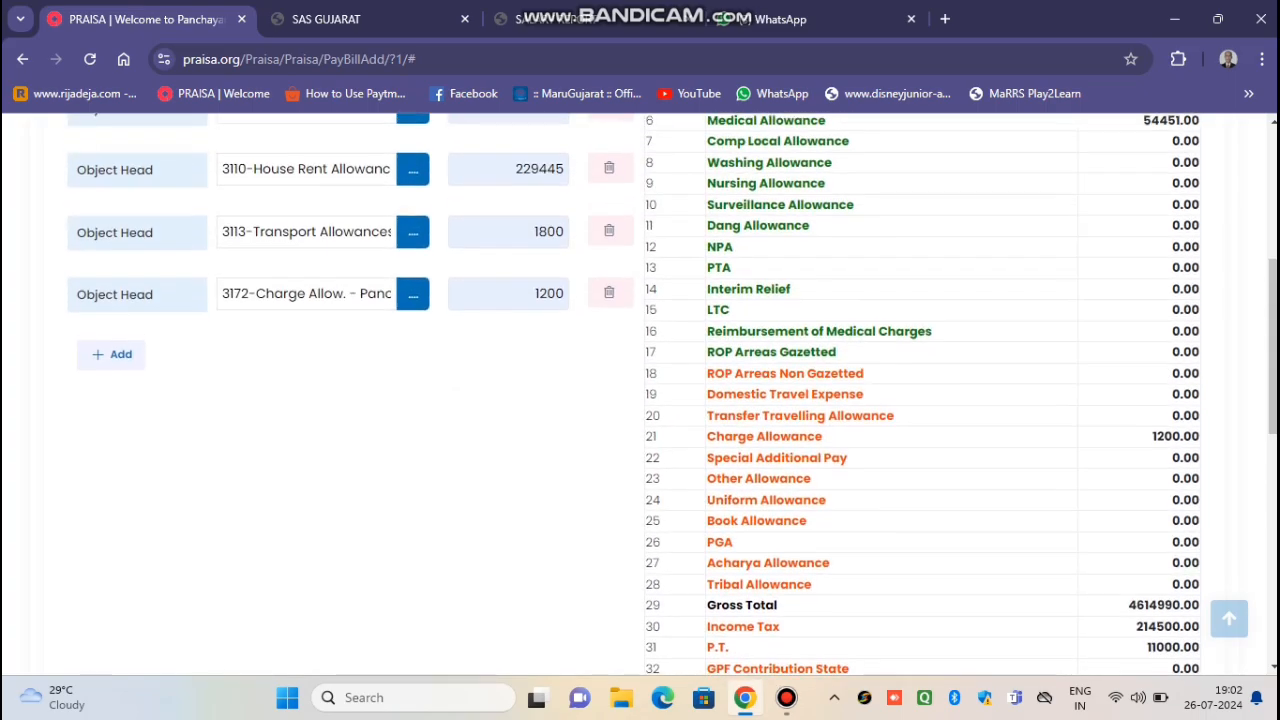
{"action": "scroll", "coordinate": [783, 304], "scroll_direction": "up", "scroll_amount": 2}
{"action": "left_click", "coordinate": [711, 143]}
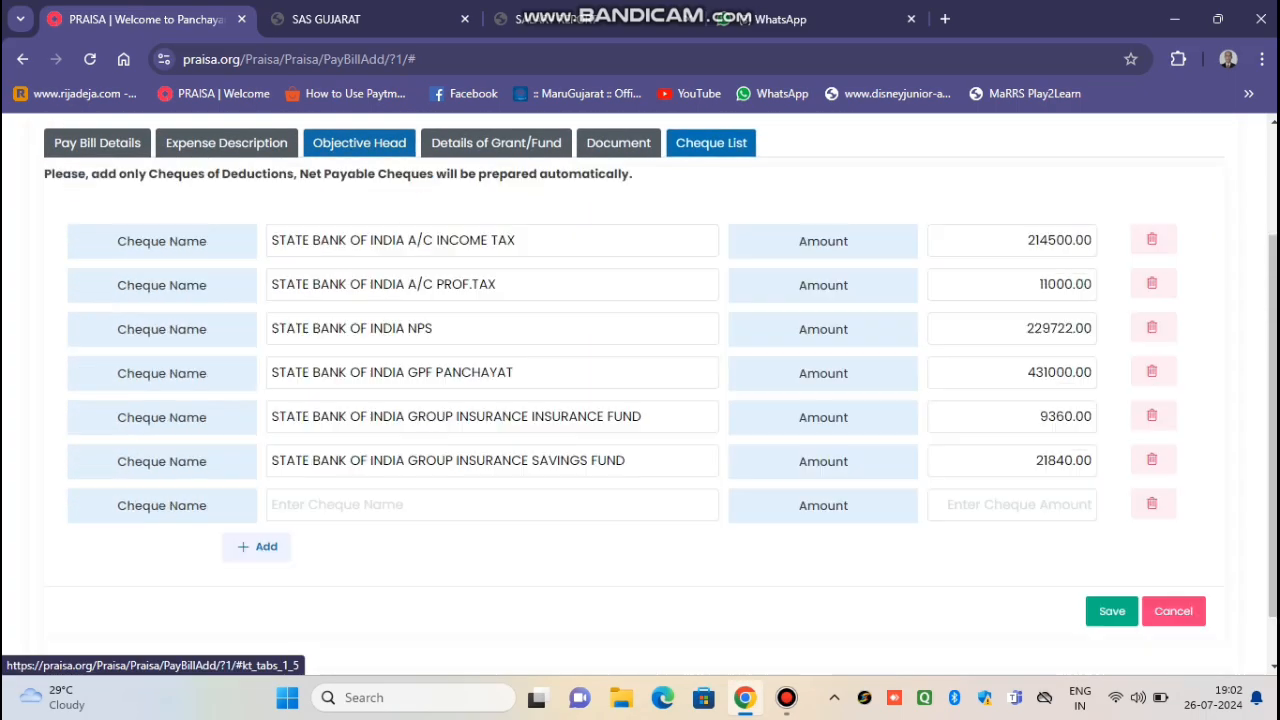
{"action": "left_click", "coordinate": [398, 505]}
{"action": "right_click", "coordinate": [398, 505]}
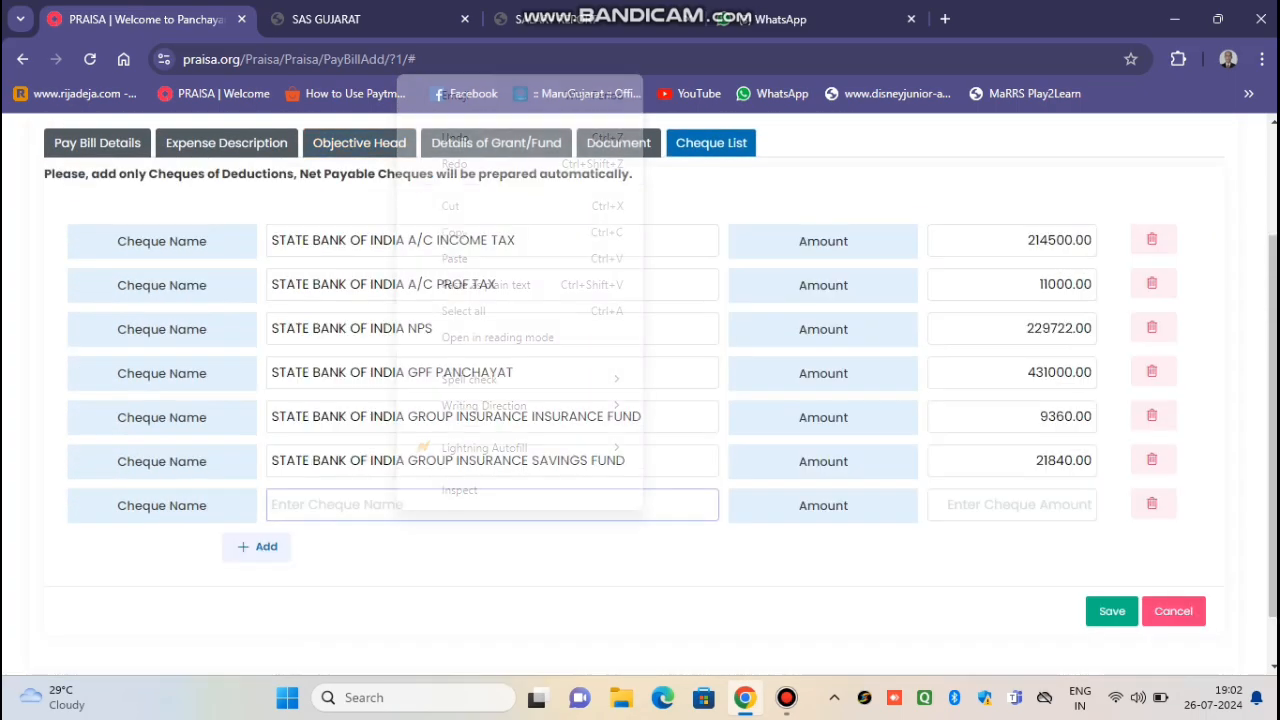
{"action": "left_click", "coordinate": [455, 258]}
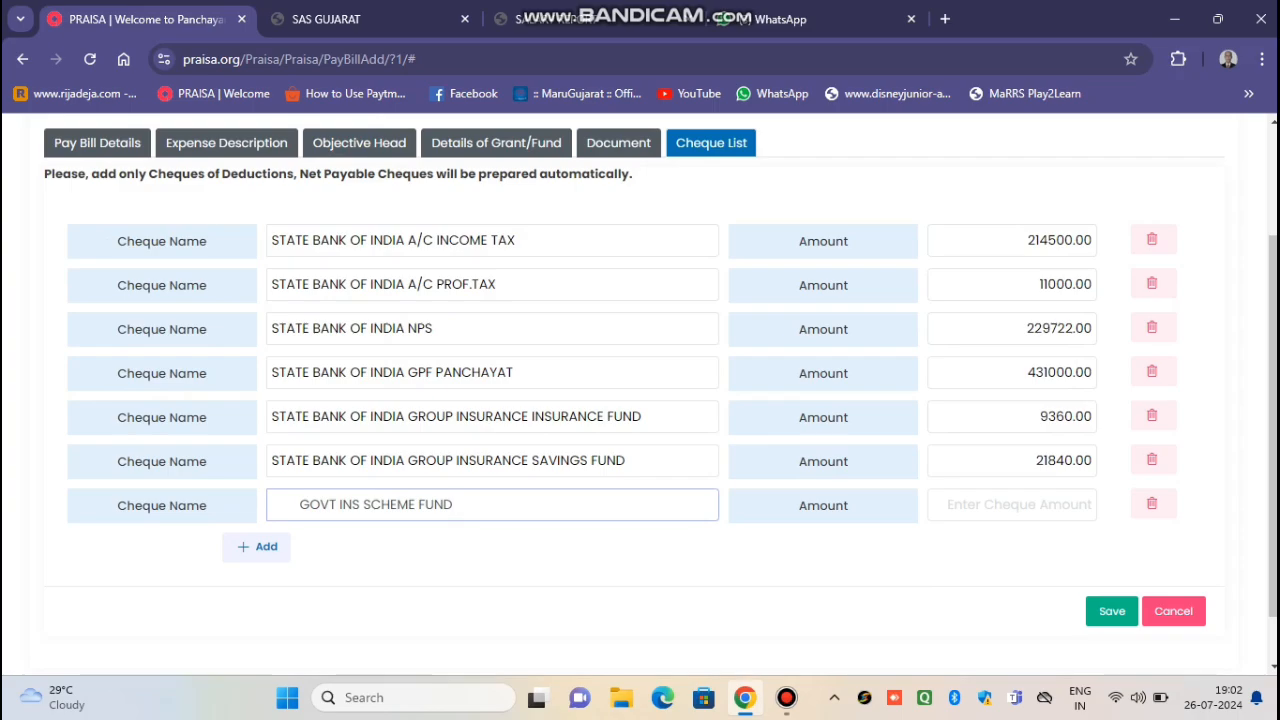
{"action": "left_click", "coordinate": [1040, 505]}
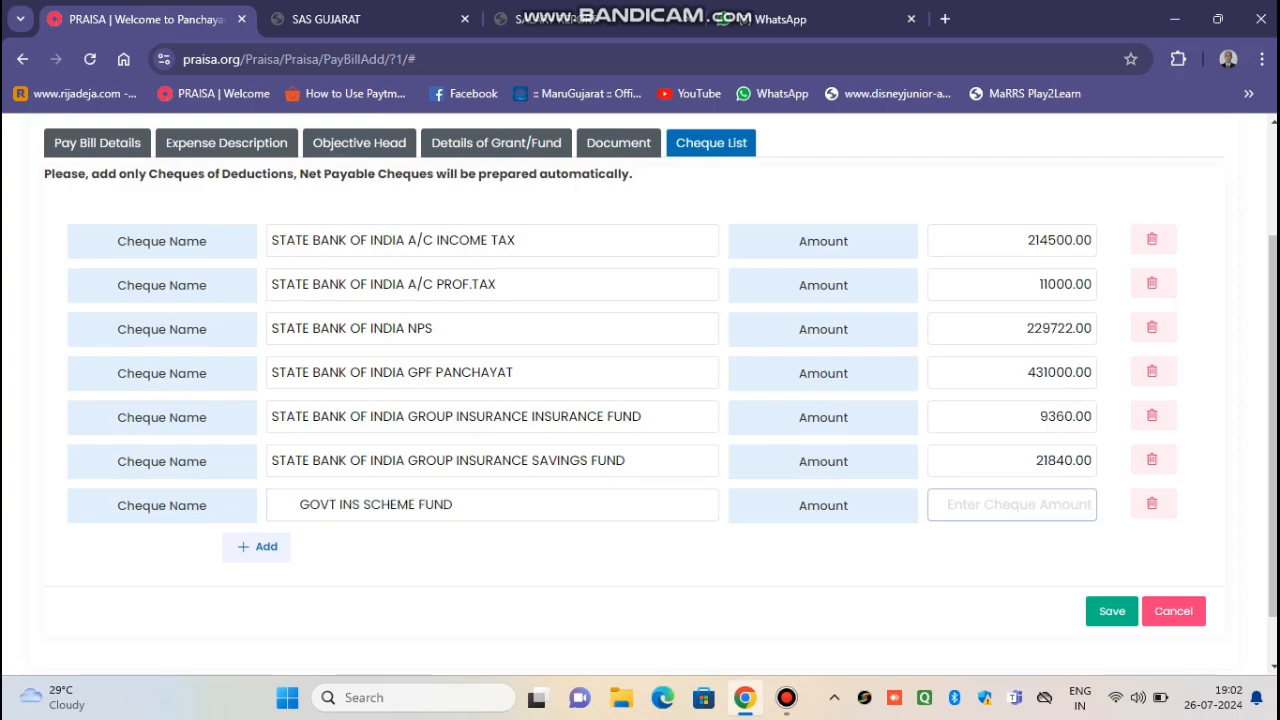
{"action": "scroll", "coordinate": [1040, 505], "scroll_direction": "down", "scroll_amount": 2}
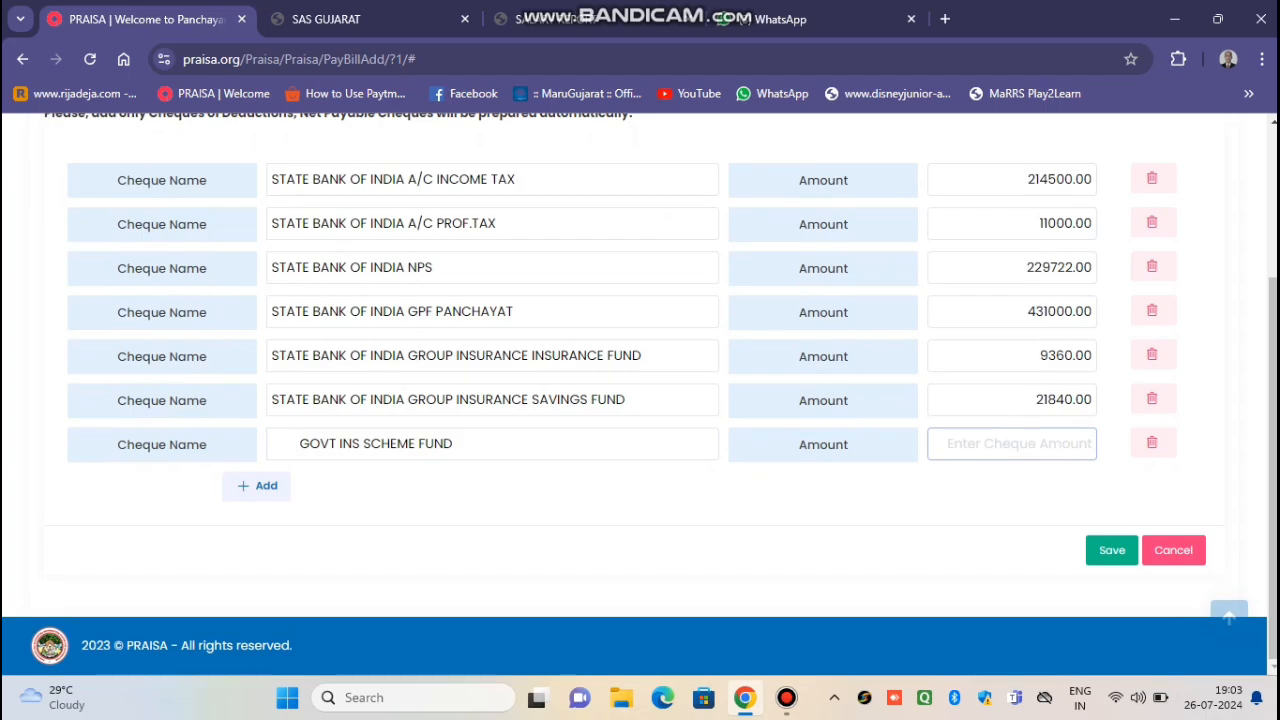
Clear the GOVT INS SCHEME FUND name from the last cheque row
{"action": "double_click", "coordinate": [436, 444]}
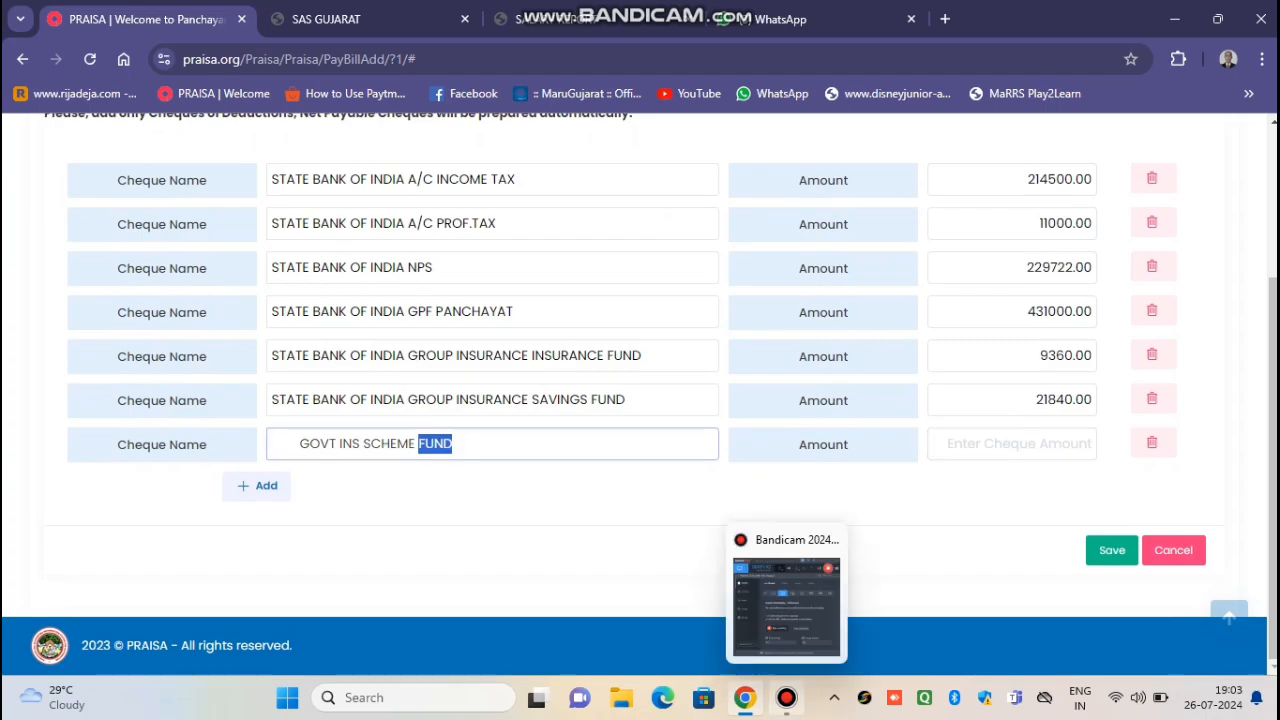
{"action": "left_click", "coordinate": [786, 697]}
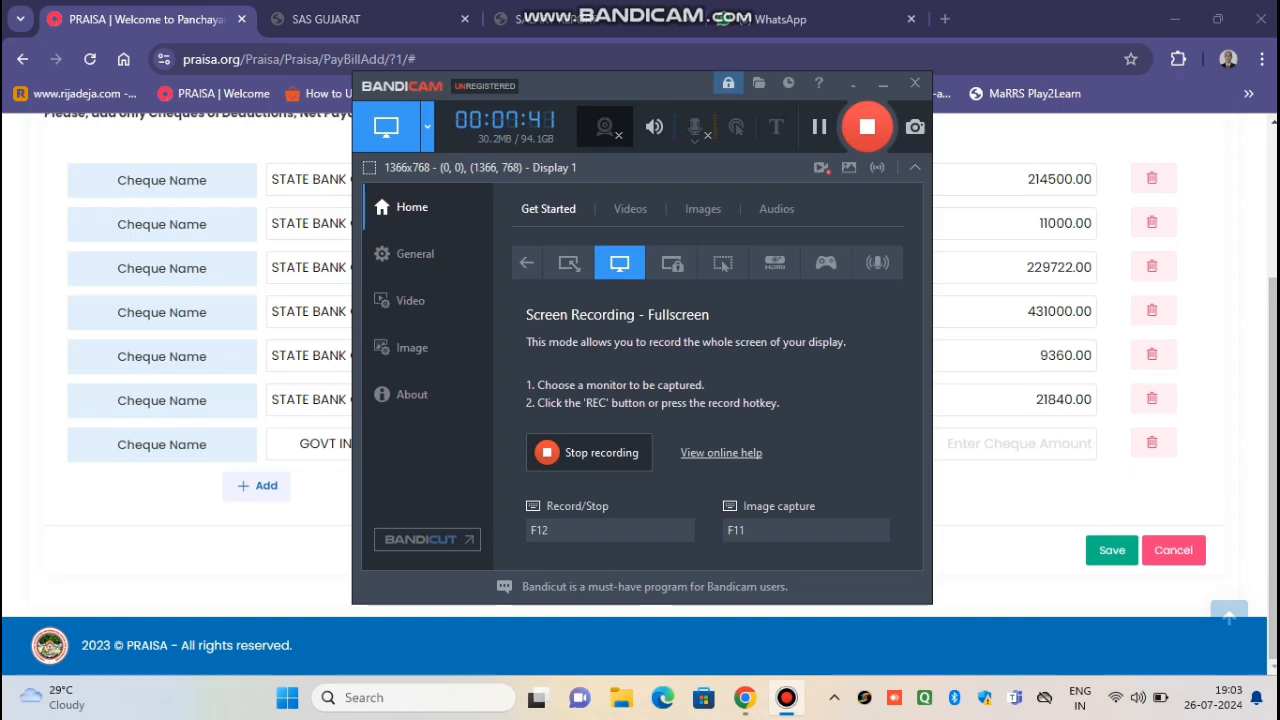
{"action": "left_click", "coordinate": [883, 84]}
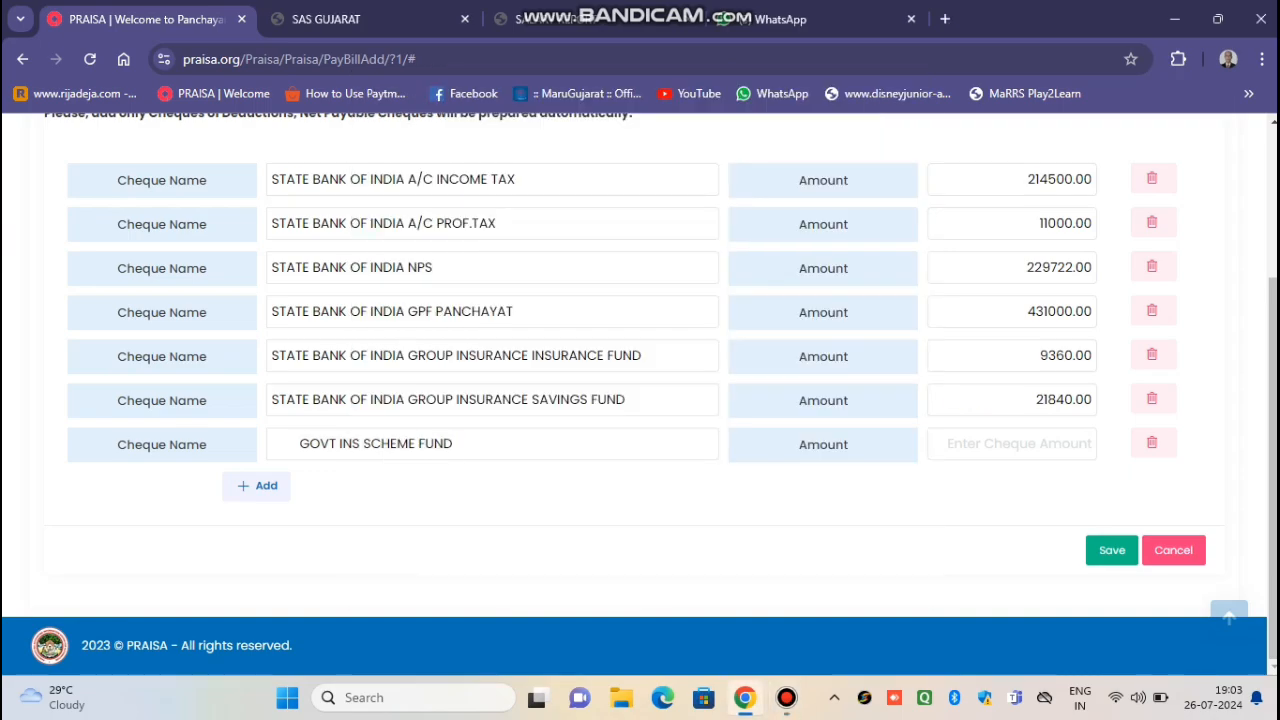
{"action": "left_click_drag", "start_coordinate": [454, 444], "coordinate": [270, 444]}
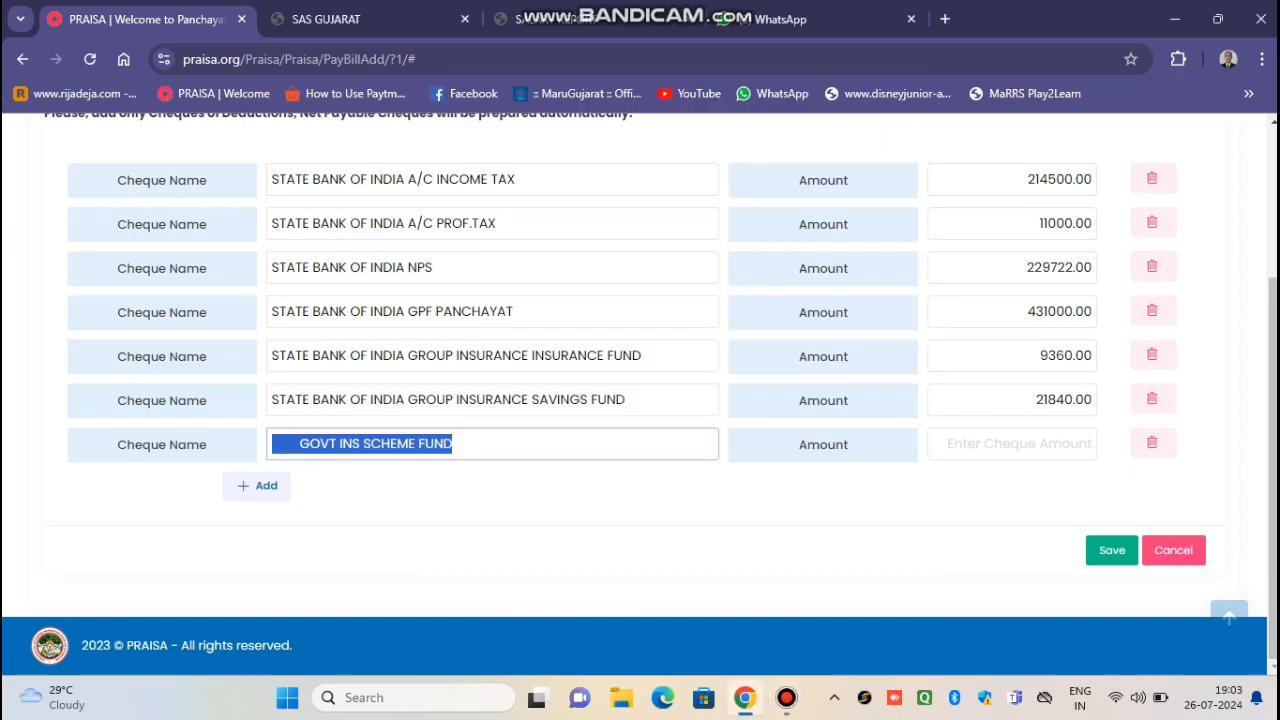
{"action": "key", "text": "BackSpace"}
Copy the salary head name HBA Interest from the salary details under the objective heads
{"action": "scroll", "coordinate": [640, 400], "scroll_direction": "up", "scroll_amount": 3}
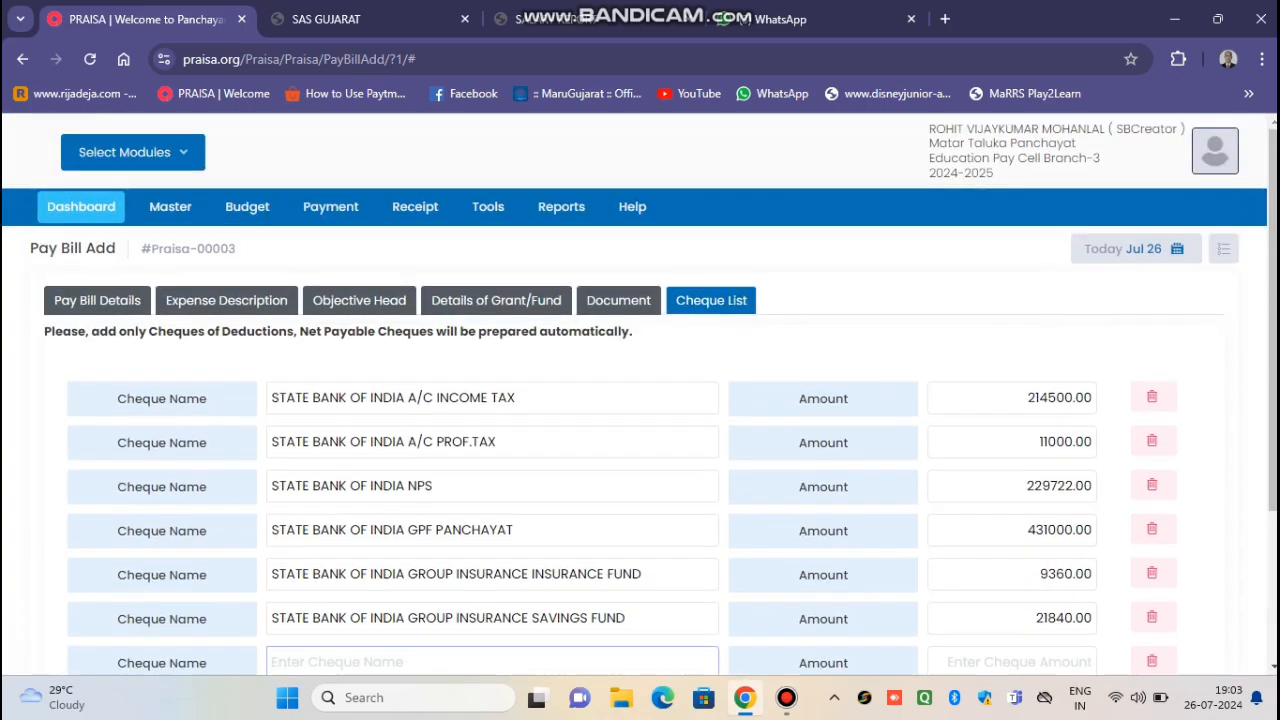
{"action": "left_click", "coordinate": [359, 300]}
{"action": "scroll", "coordinate": [640, 400], "scroll_direction": "down", "scroll_amount": 8}
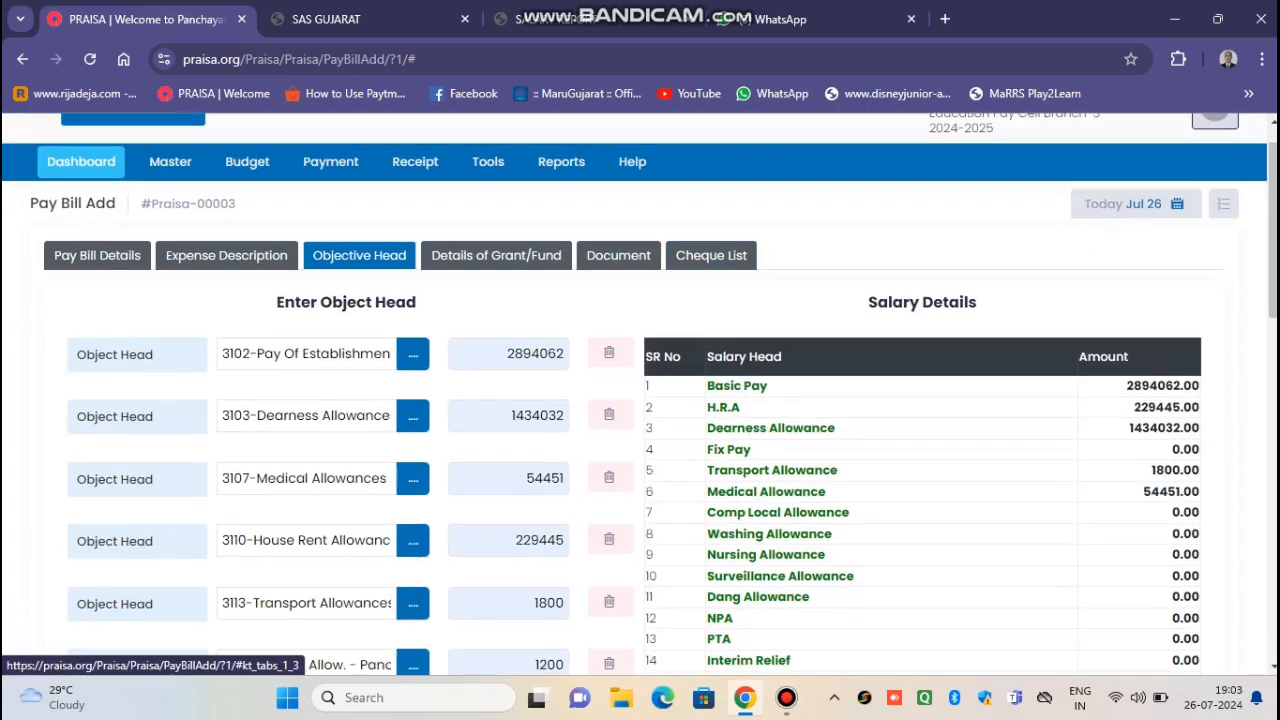
{"action": "scroll", "coordinate": [640, 400], "scroll_direction": "down", "scroll_amount": 4}
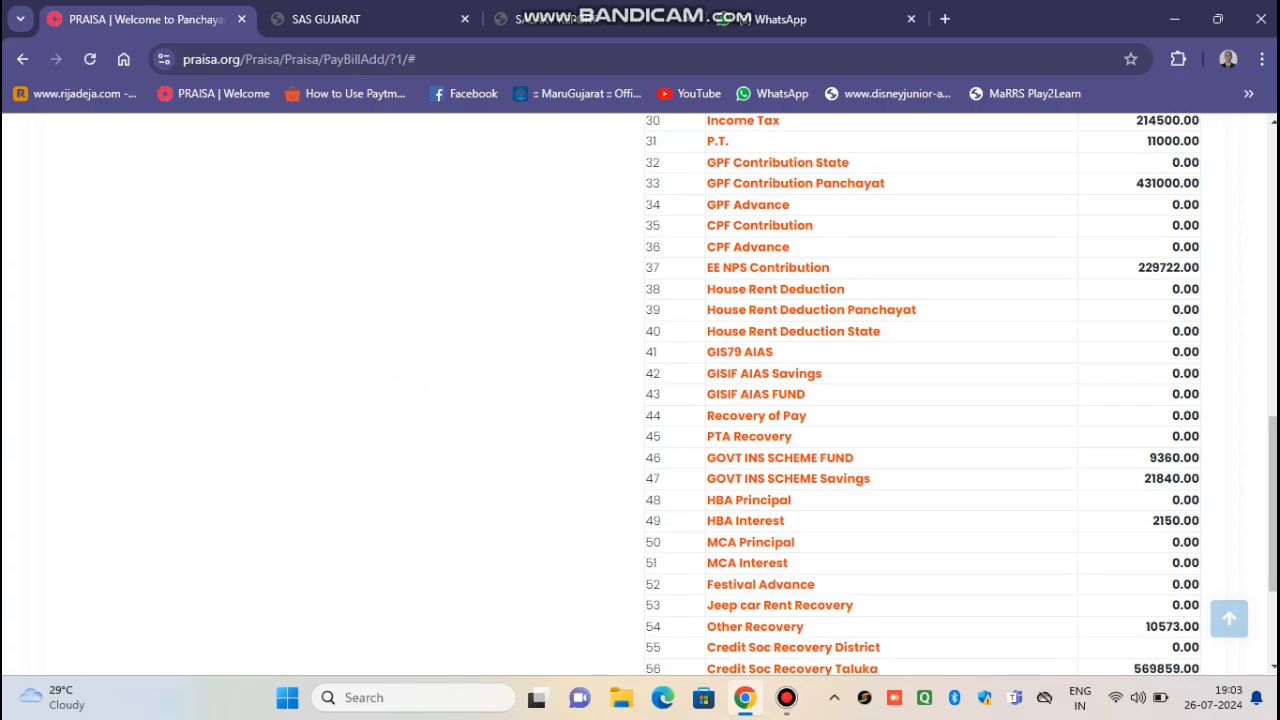
{"action": "left_click_drag", "start_coordinate": [790, 521], "coordinate": [620, 518]}
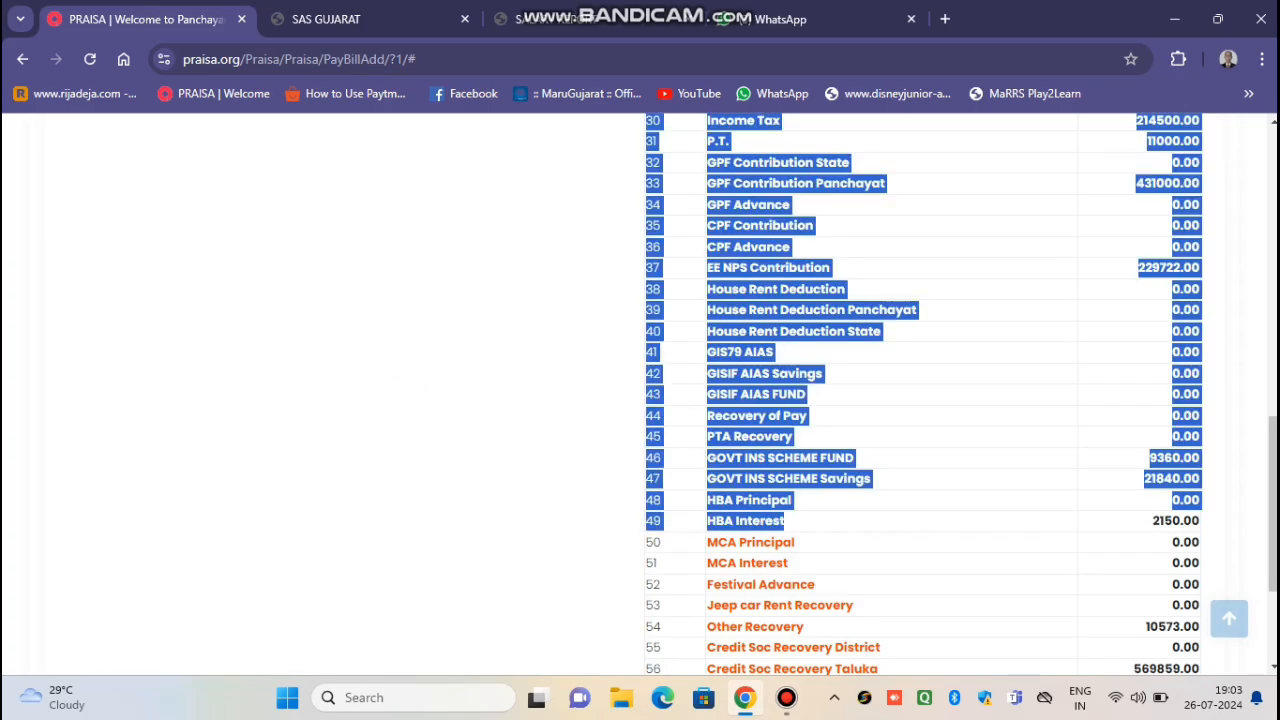
{"action": "double_click", "coordinate": [720, 521]}
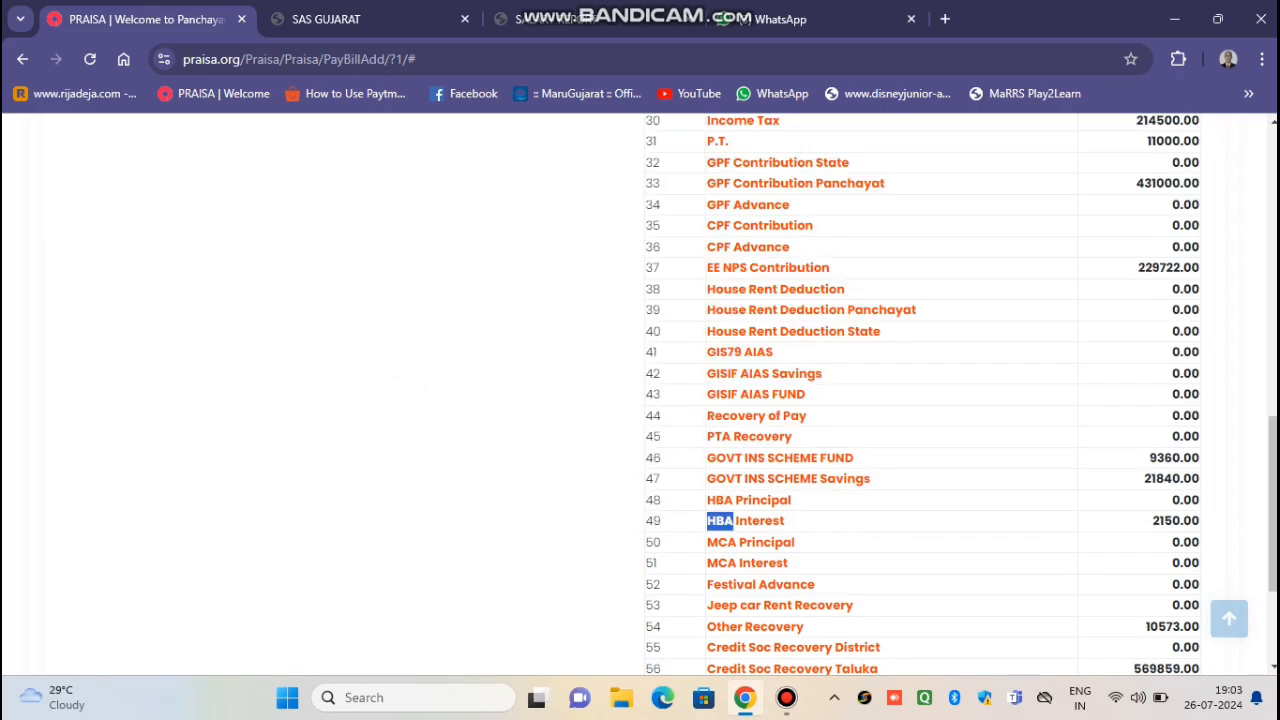
{"action": "left_click_drag", "start_coordinate": [788, 521], "coordinate": [706, 521]}
{"action": "right_click", "coordinate": [727, 521]}
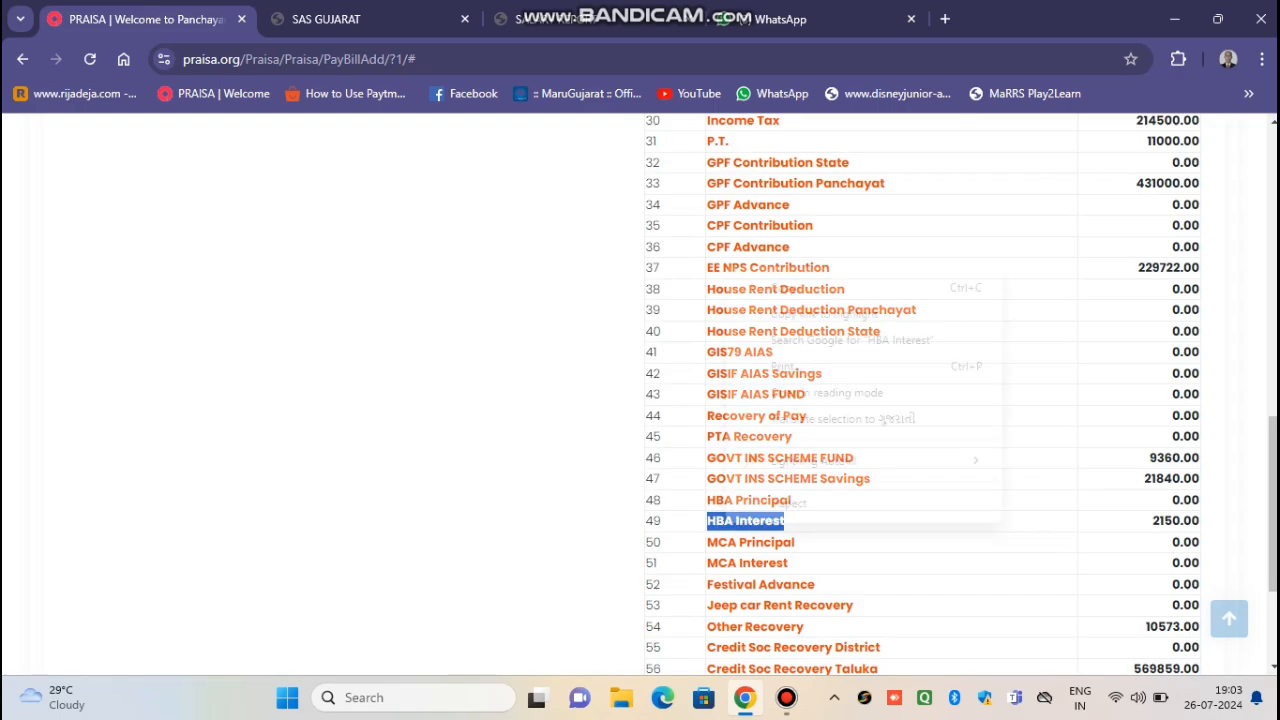
{"action": "left_click", "coordinate": [784, 288]}
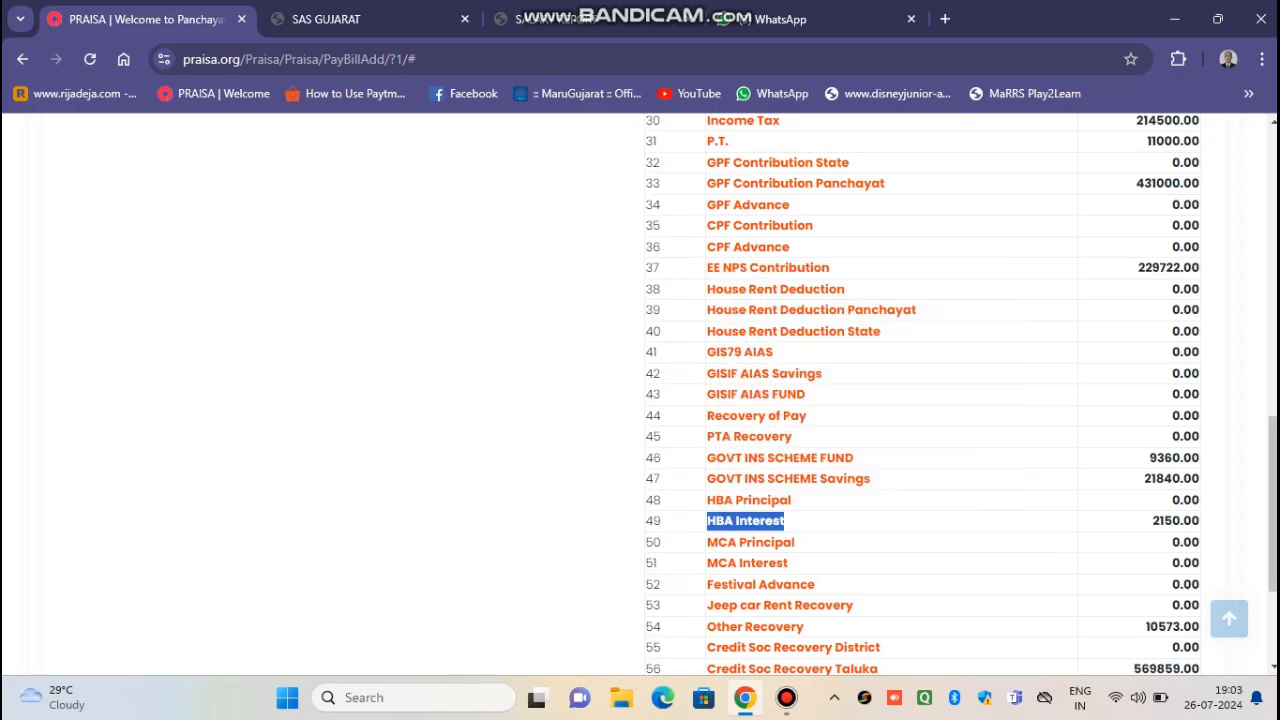
Paste HBA Interest as the cheque name in the blank row of the cheque list
{"action": "scroll", "coordinate": [700, 400], "scroll_direction": "up", "scroll_amount": 8}
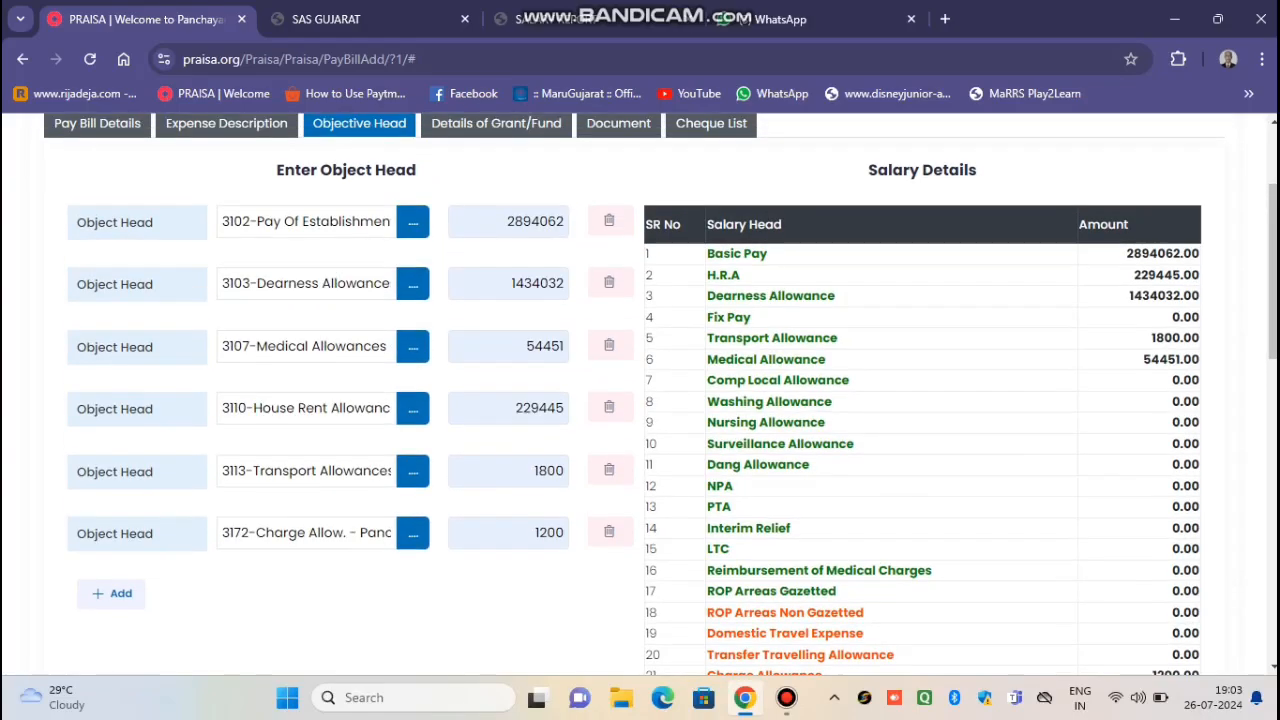
{"action": "left_click", "coordinate": [711, 124]}
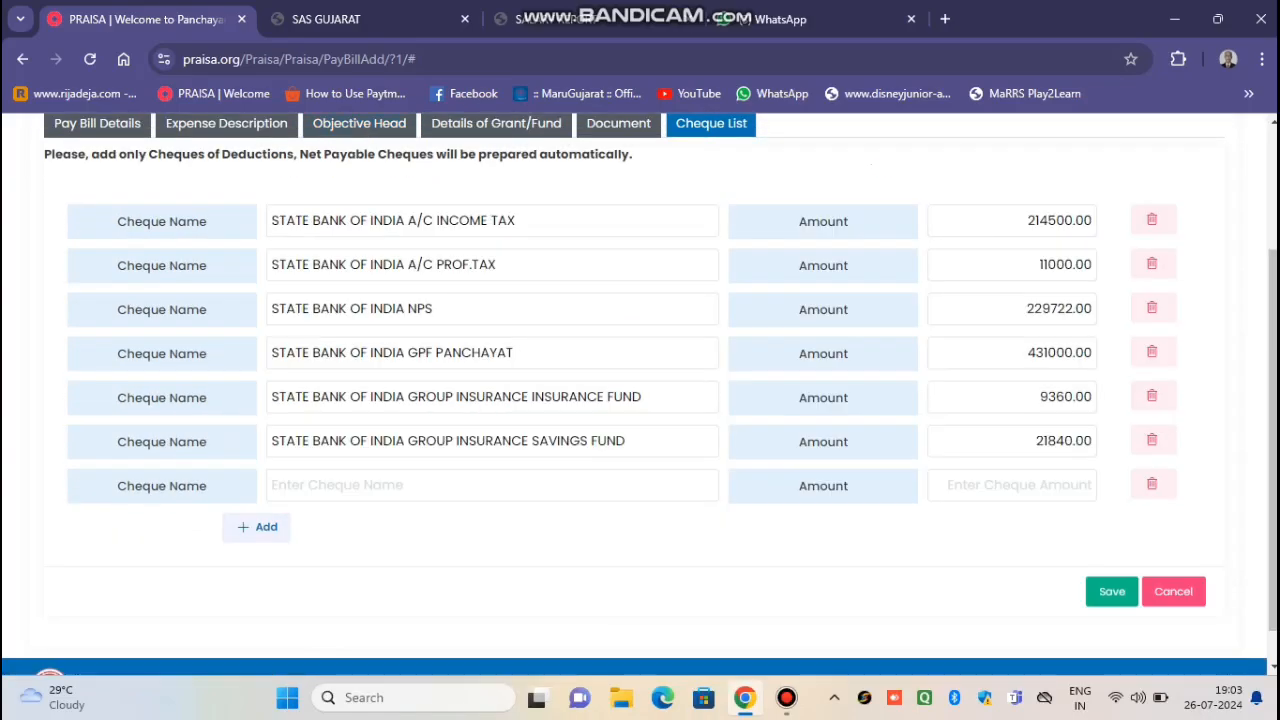
{"action": "left_click", "coordinate": [440, 485]}
{"action": "right_click", "coordinate": [500, 480]}
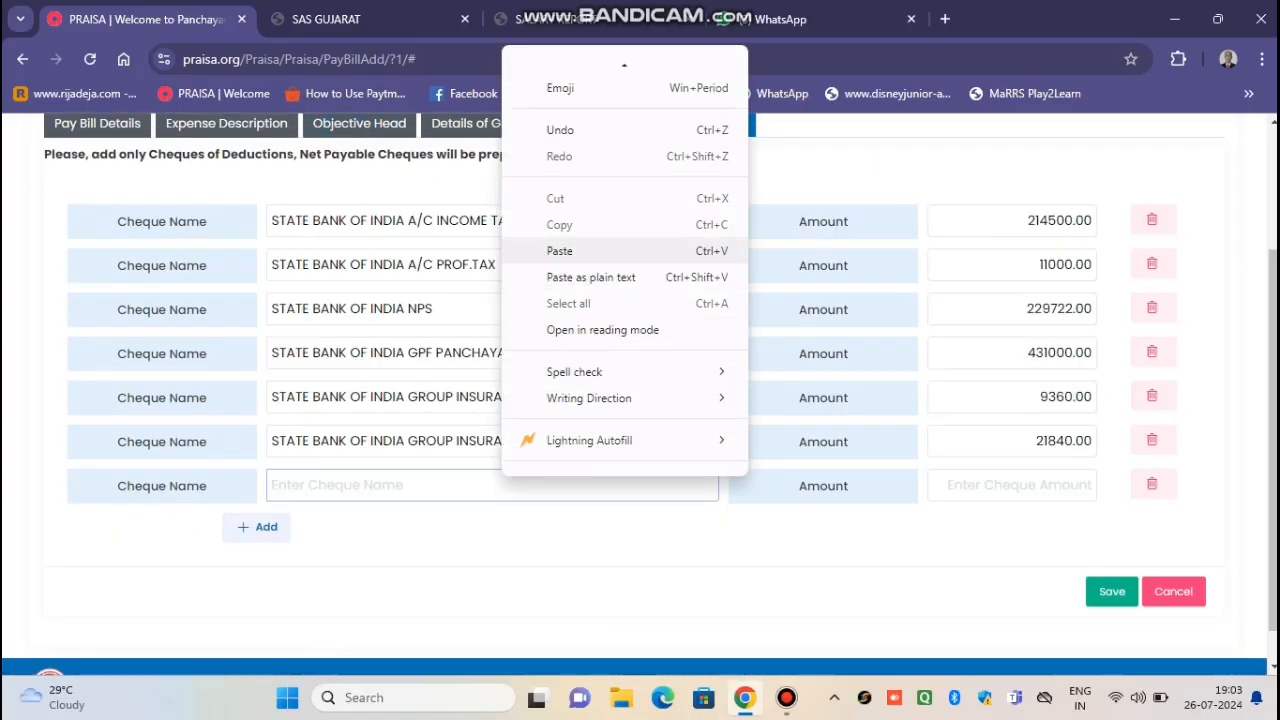
{"action": "left_click", "coordinate": [560, 169]}
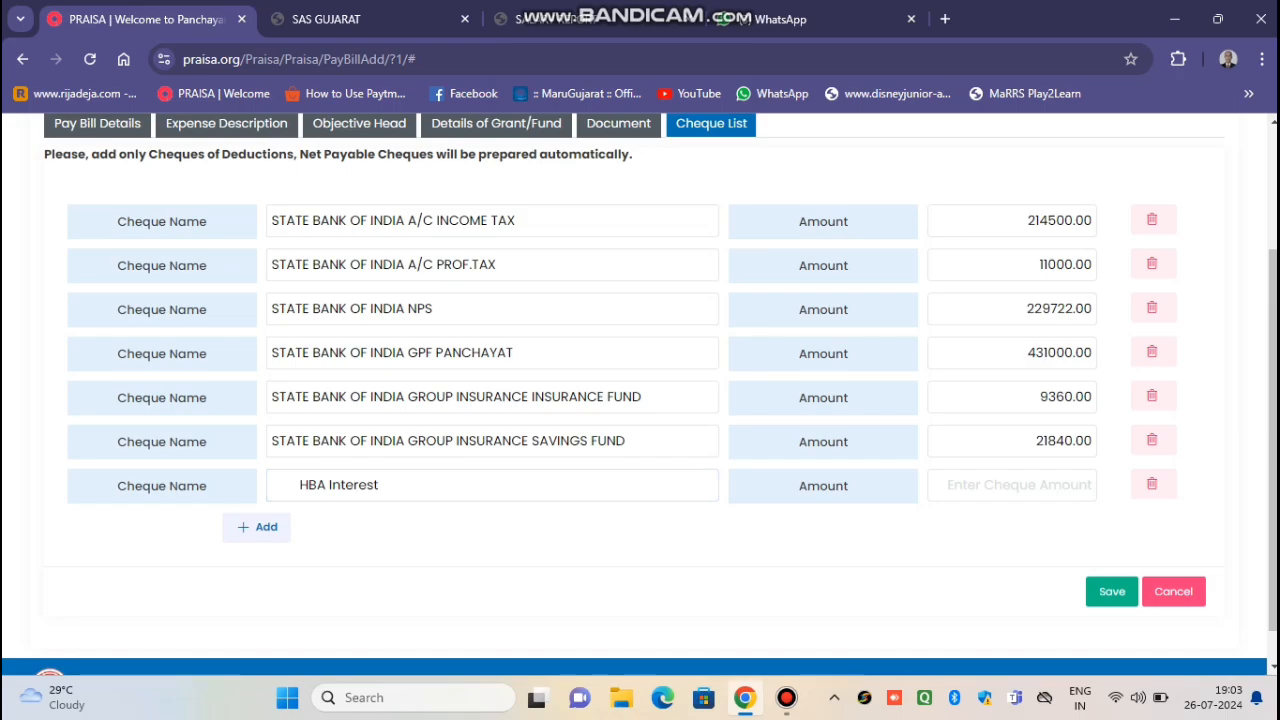
Set the HBA Interest cheque amount to 2150 and add a blank cheque row below it
{"action": "left_click", "coordinate": [1012, 485]}
{"action": "type", "text": "215"}
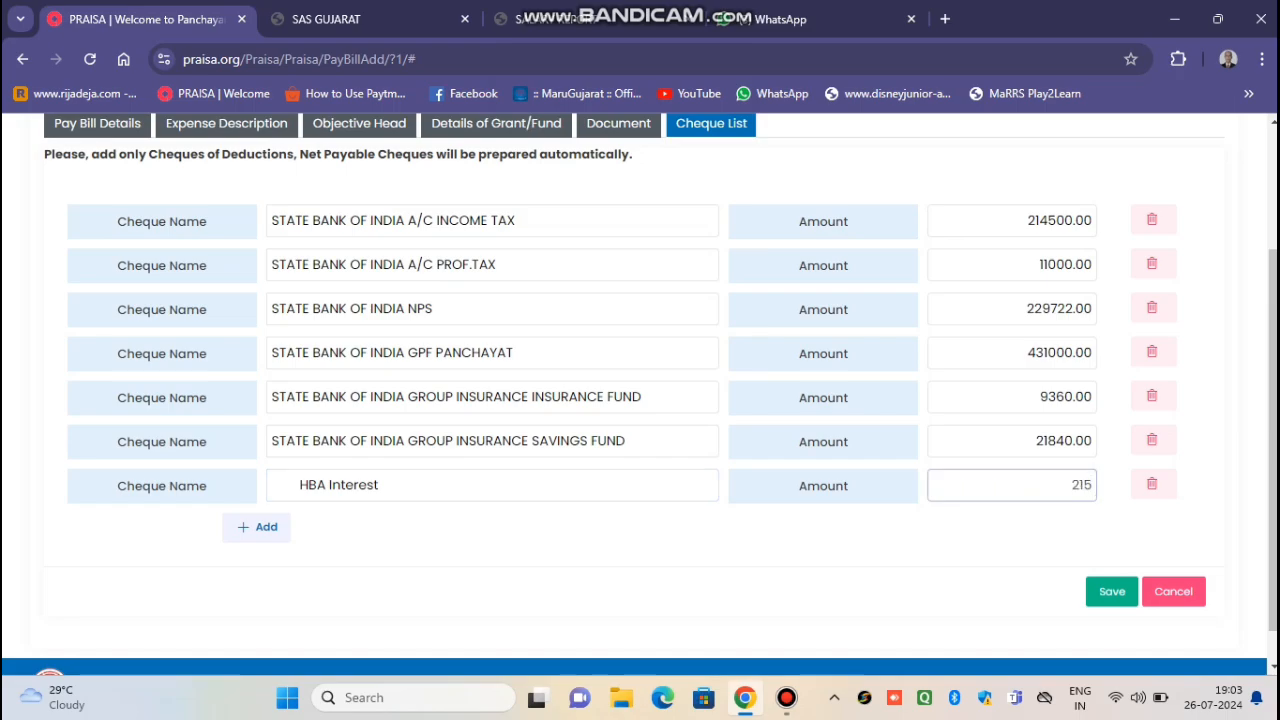
{"action": "type", "text": "0"}
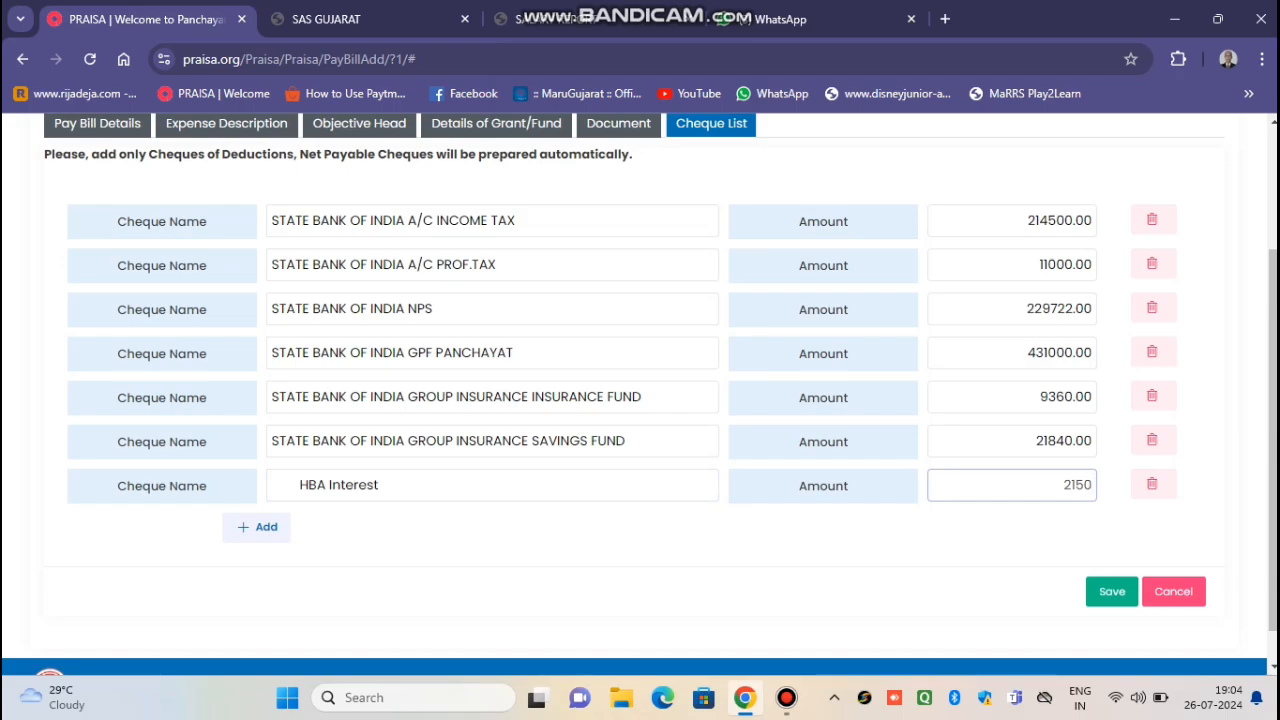
{"action": "left_click", "coordinate": [256, 527]}
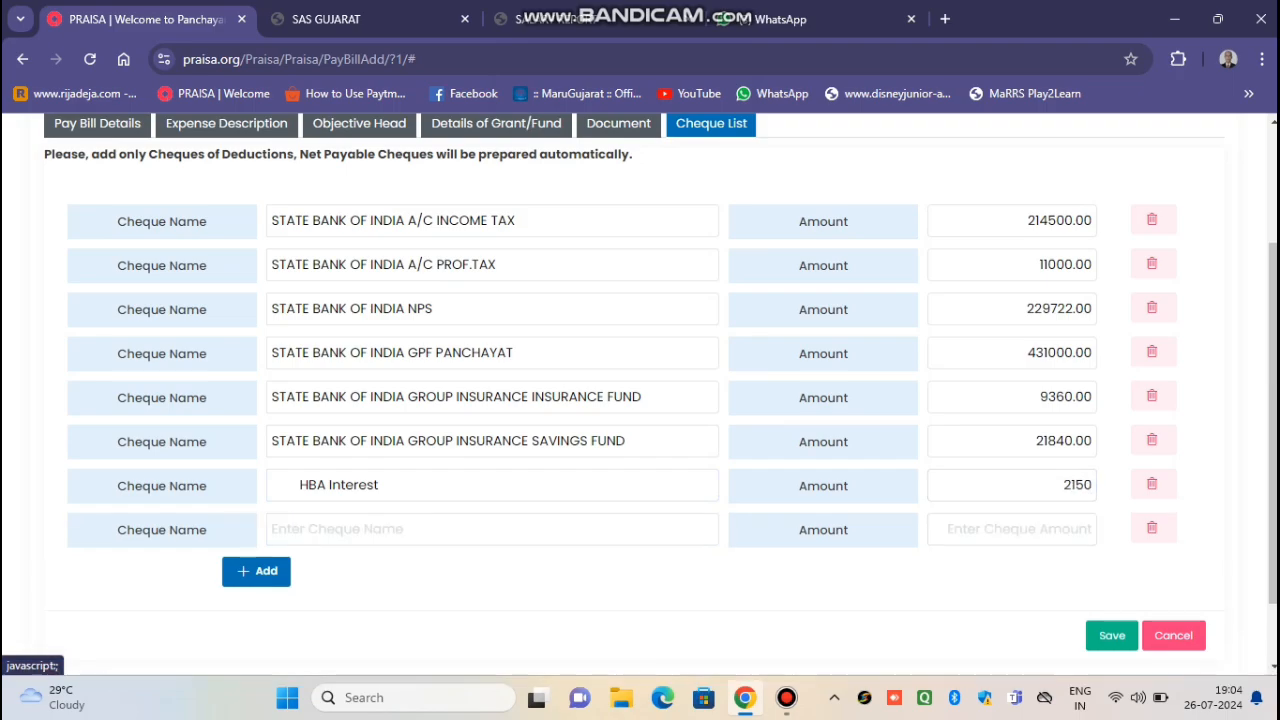
{"action": "type", "text": "c"}
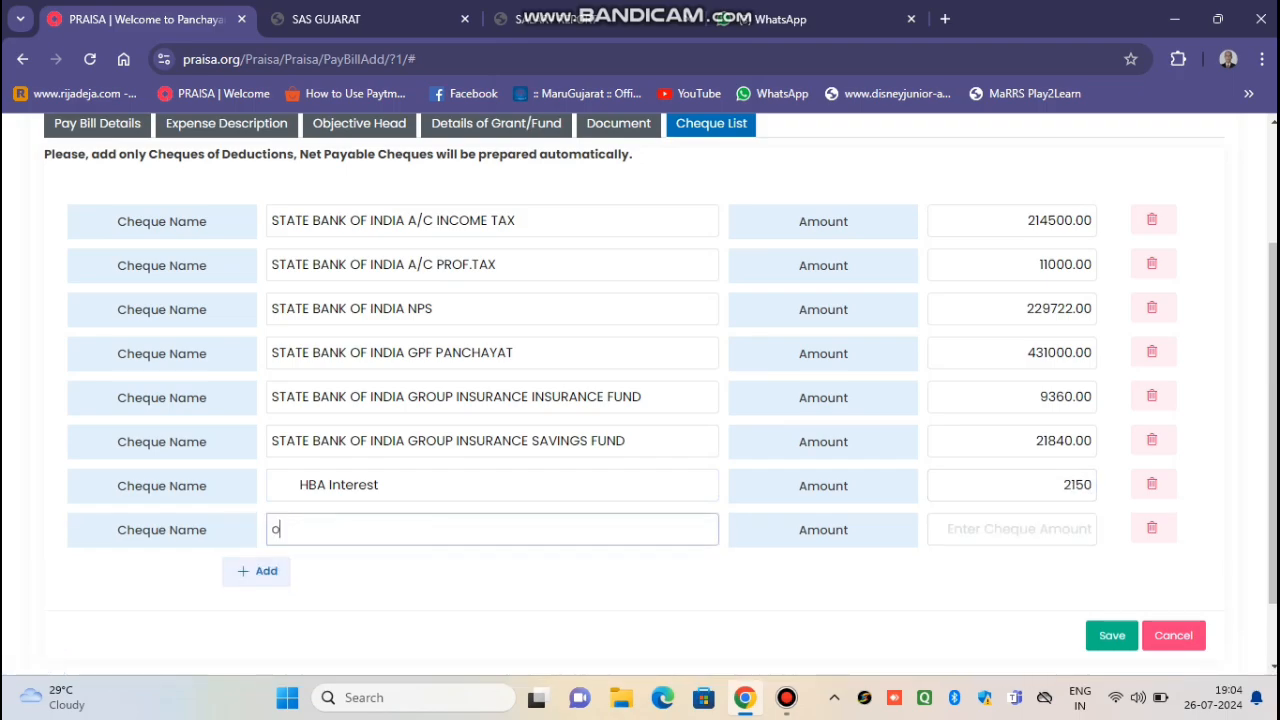
{"action": "key", "text": "BackSpace"}
Copy the salary head name Other Recovery from the salary details under the objective heads
{"action": "left_click", "coordinate": [359, 123]}
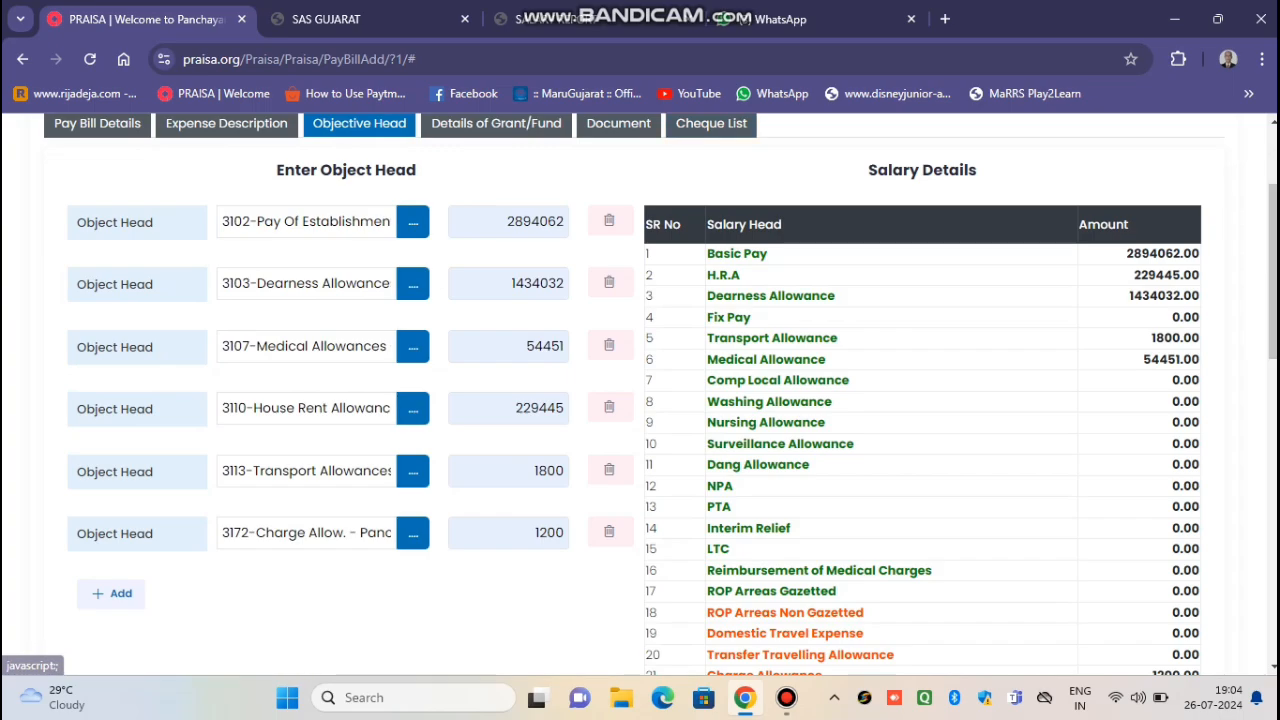
{"action": "scroll", "coordinate": [640, 400], "scroll_direction": "down", "scroll_amount": 6}
{"action": "scroll", "coordinate": [640, 400], "scroll_direction": "down", "scroll_amount": 3}
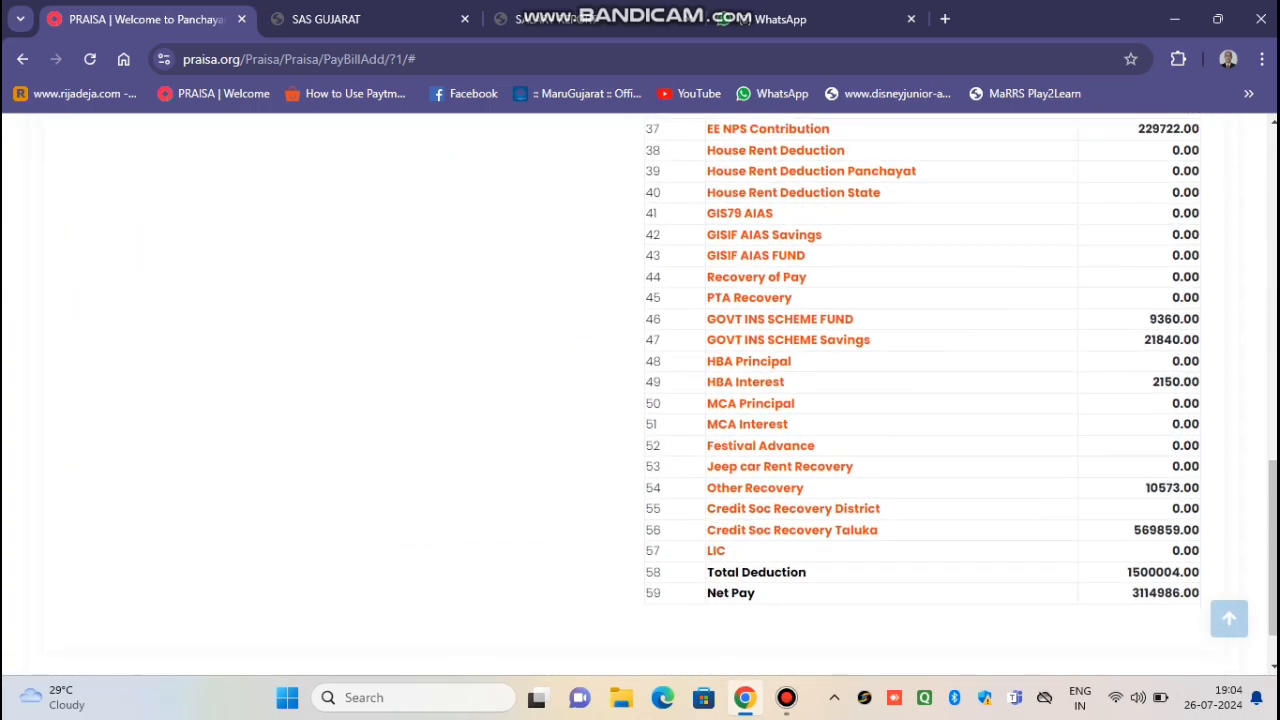
{"action": "left_click_drag", "start_coordinate": [804, 488], "coordinate": [707, 488]}
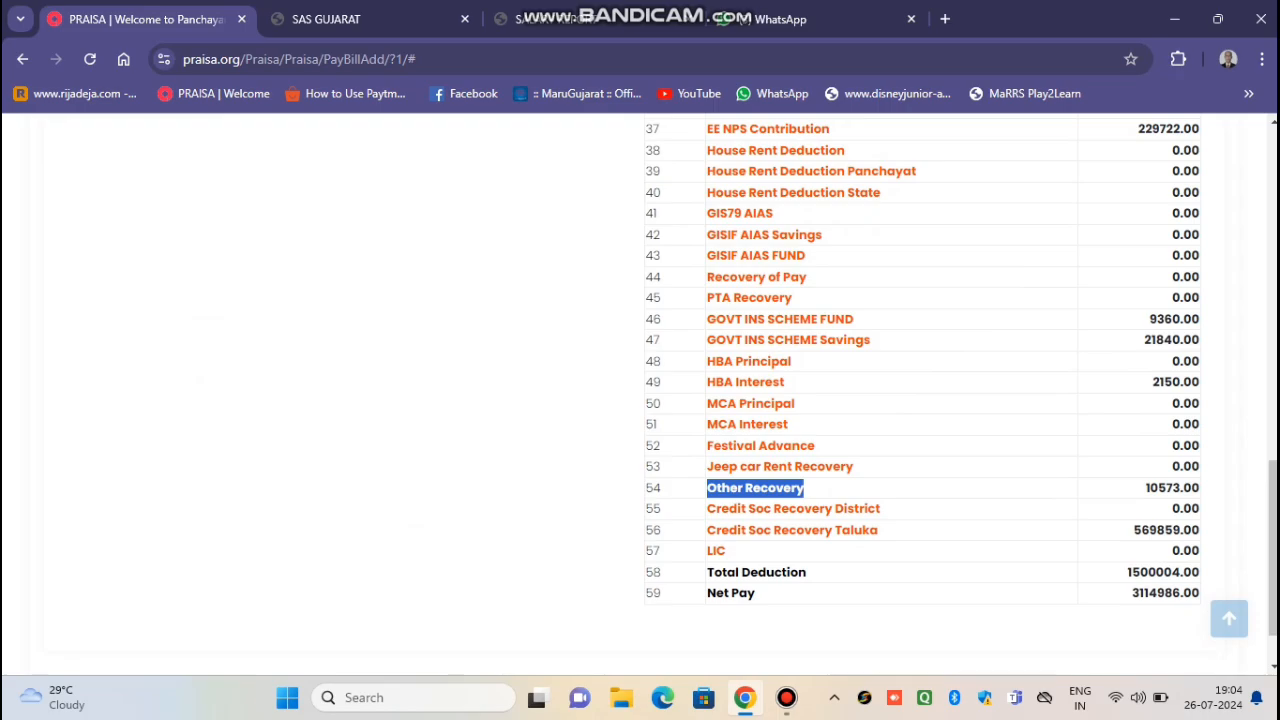
{"action": "right_click", "coordinate": [785, 489]}
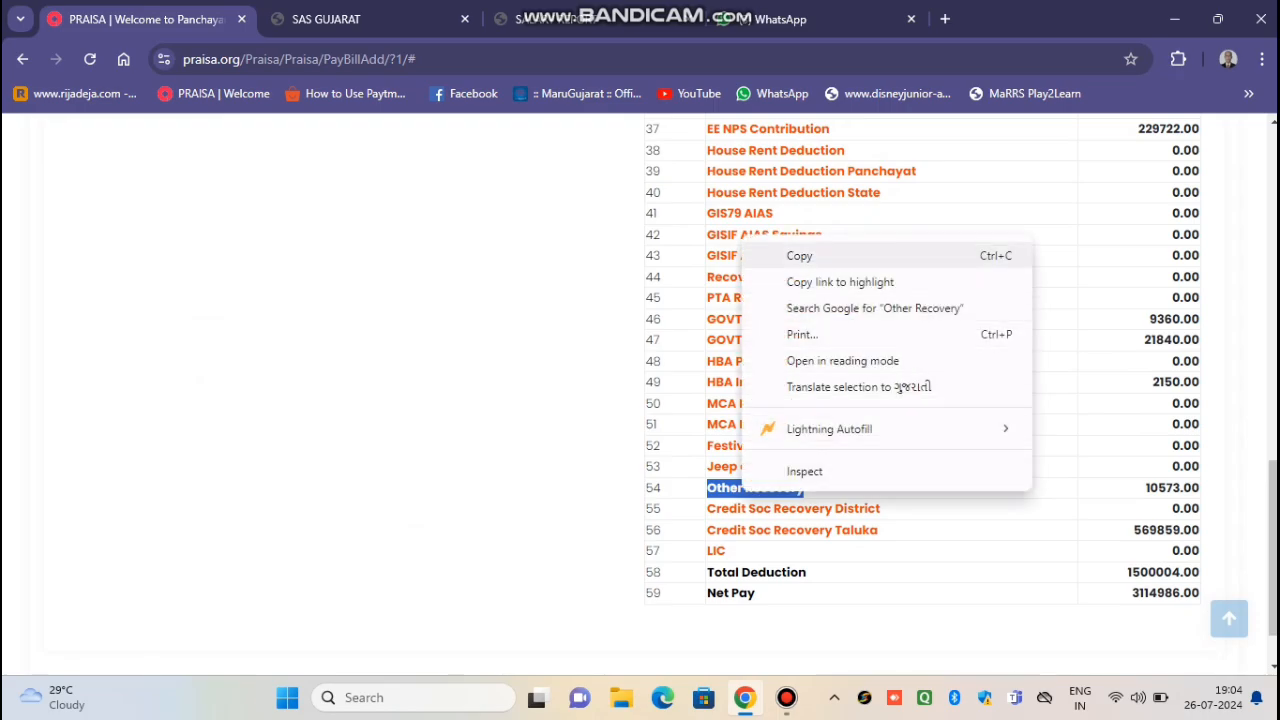
{"action": "left_click", "coordinate": [800, 256]}
Paste Other Recovery as the cheque name in the blank row of the cheque list
{"action": "scroll", "coordinate": [670, 395], "scroll_direction": "up", "scroll_amount": 8}
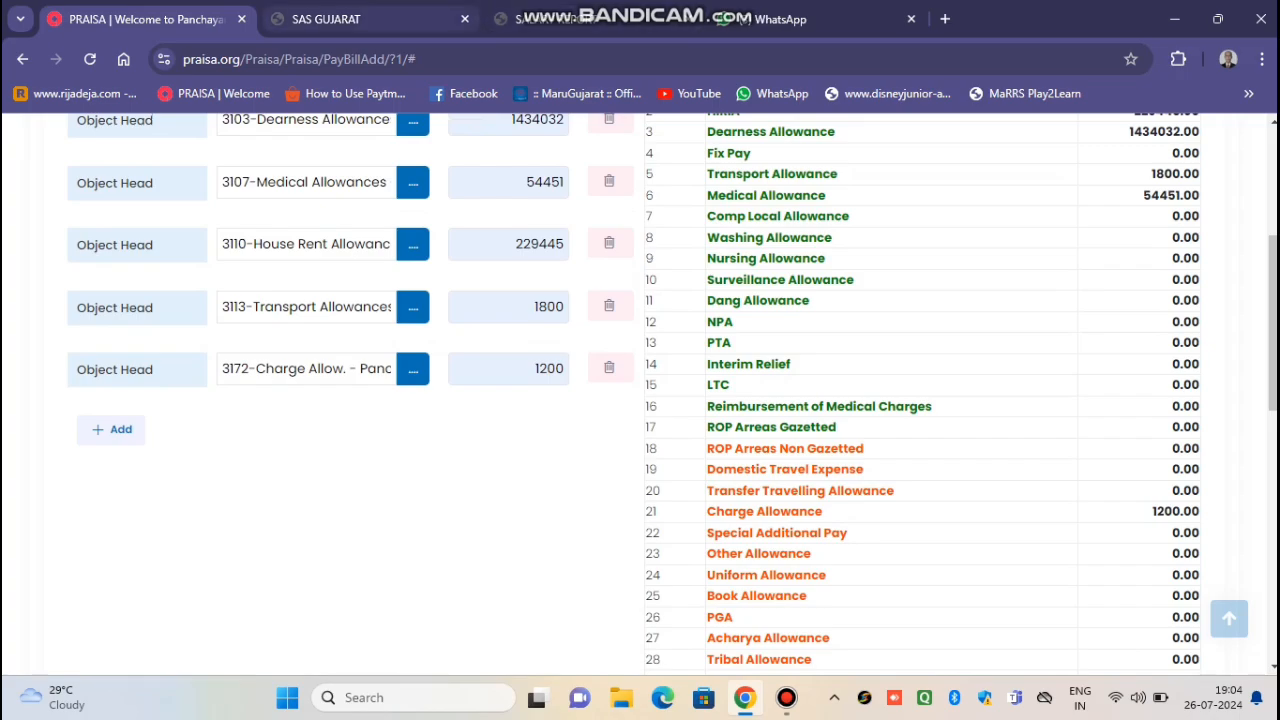
{"action": "scroll", "coordinate": [640, 400], "scroll_direction": "up", "scroll_amount": 3}
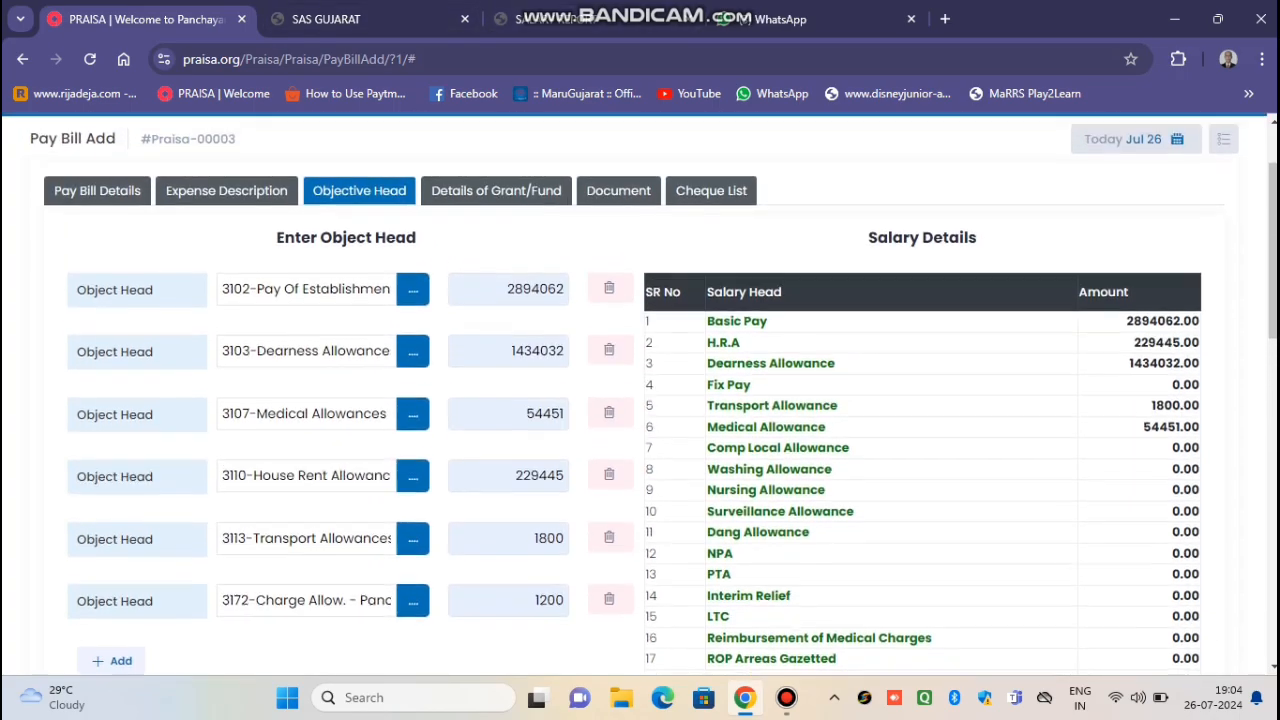
{"action": "left_click", "coordinate": [711, 193]}
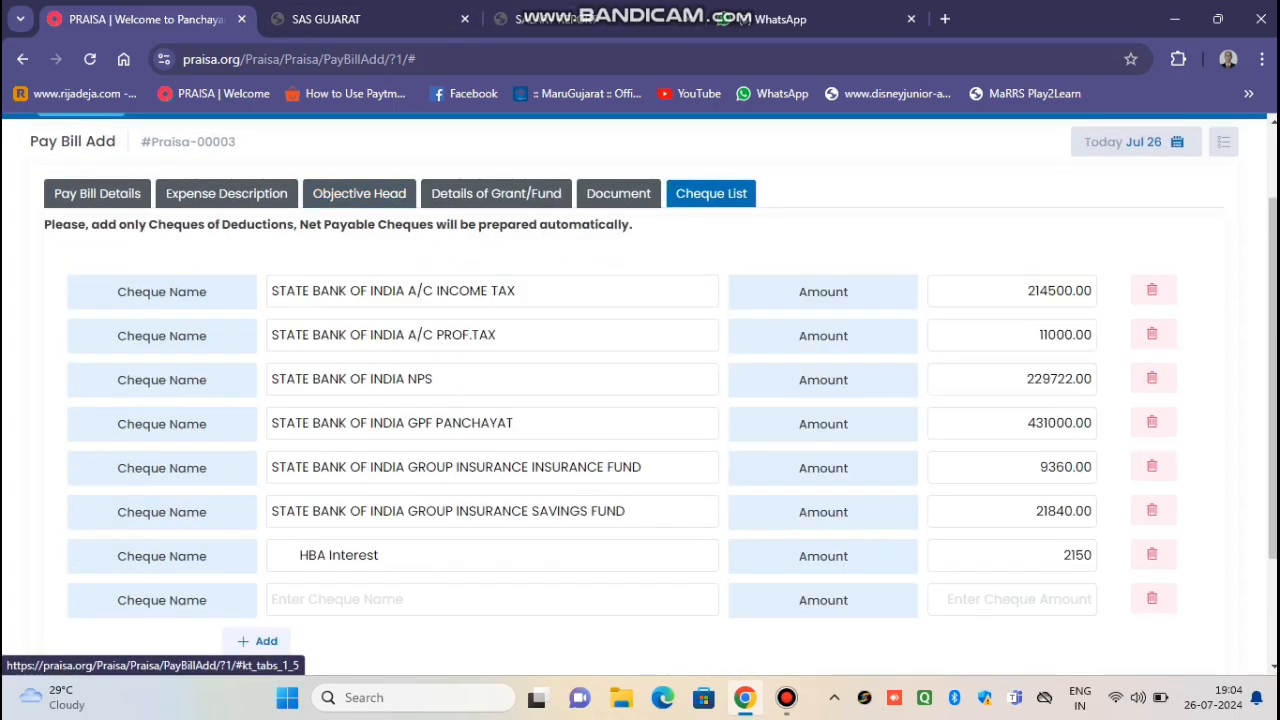
{"action": "left_click", "coordinate": [400, 599]}
{"action": "right_click", "coordinate": [336, 596]}
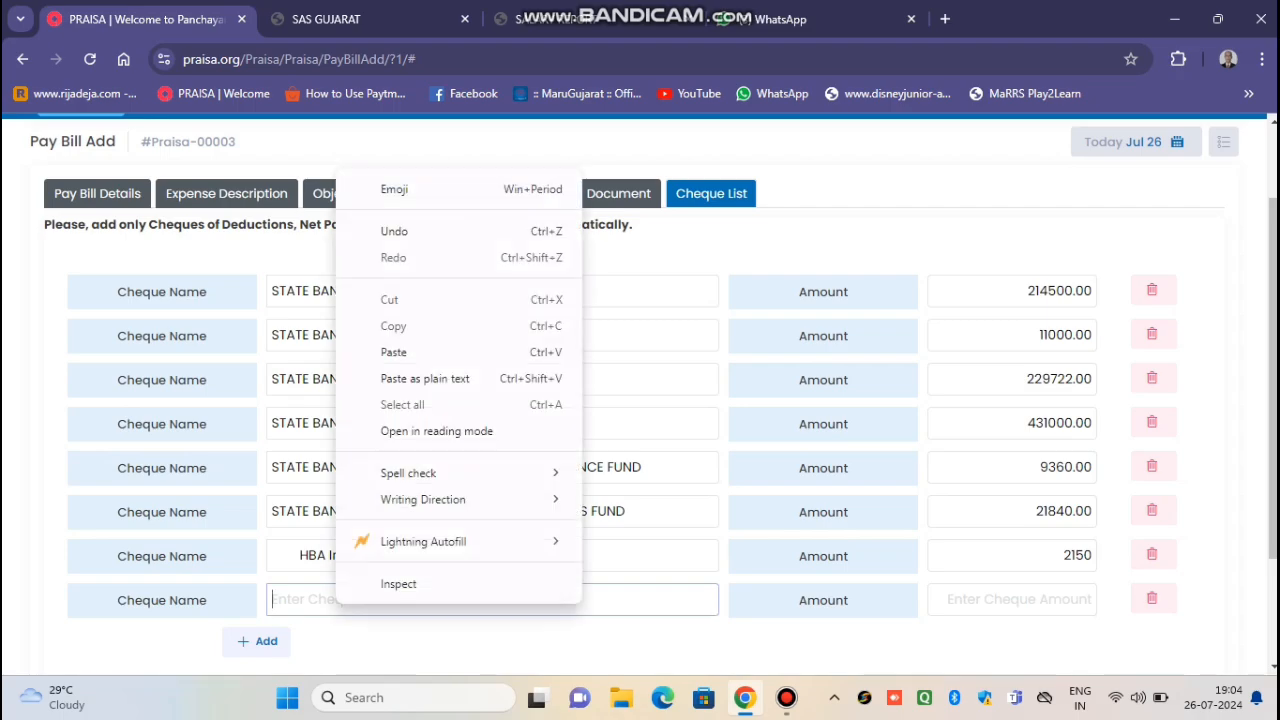
{"action": "left_click", "coordinate": [390, 351]}
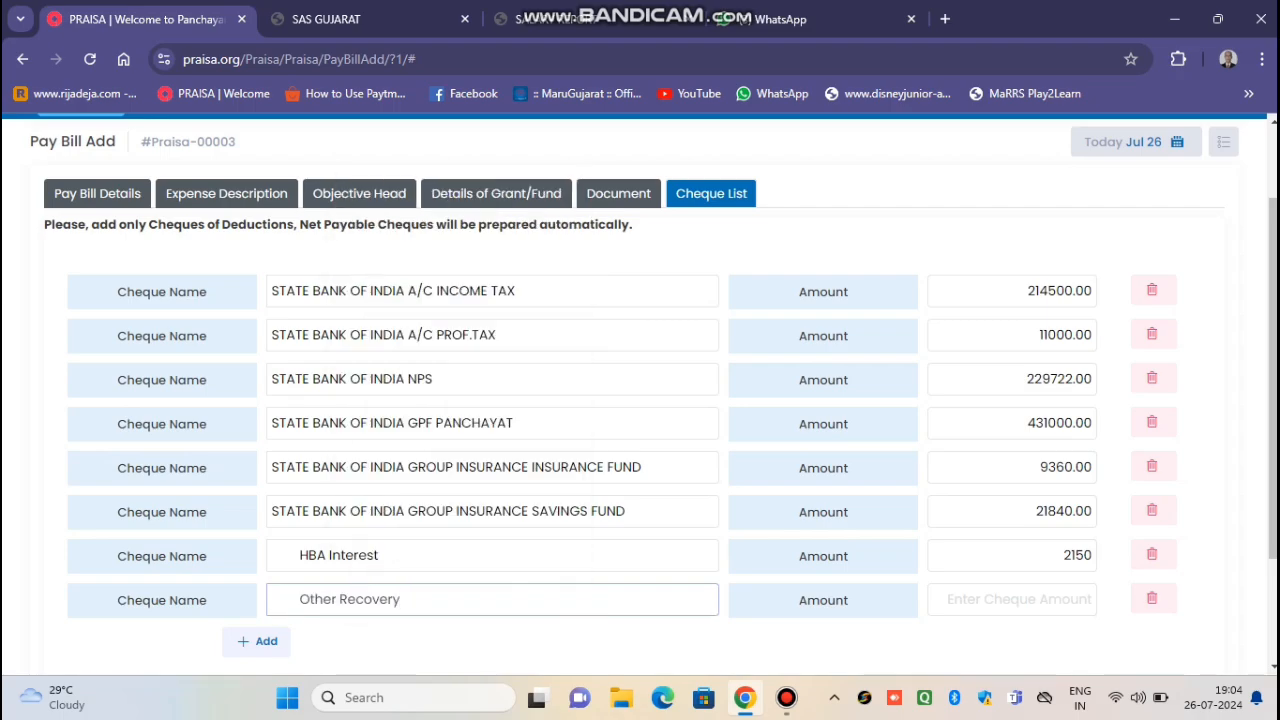
Set the Other Recovery cheque amount to 10573 and add another blank cheque row
{"action": "left_click", "coordinate": [1012, 600]}
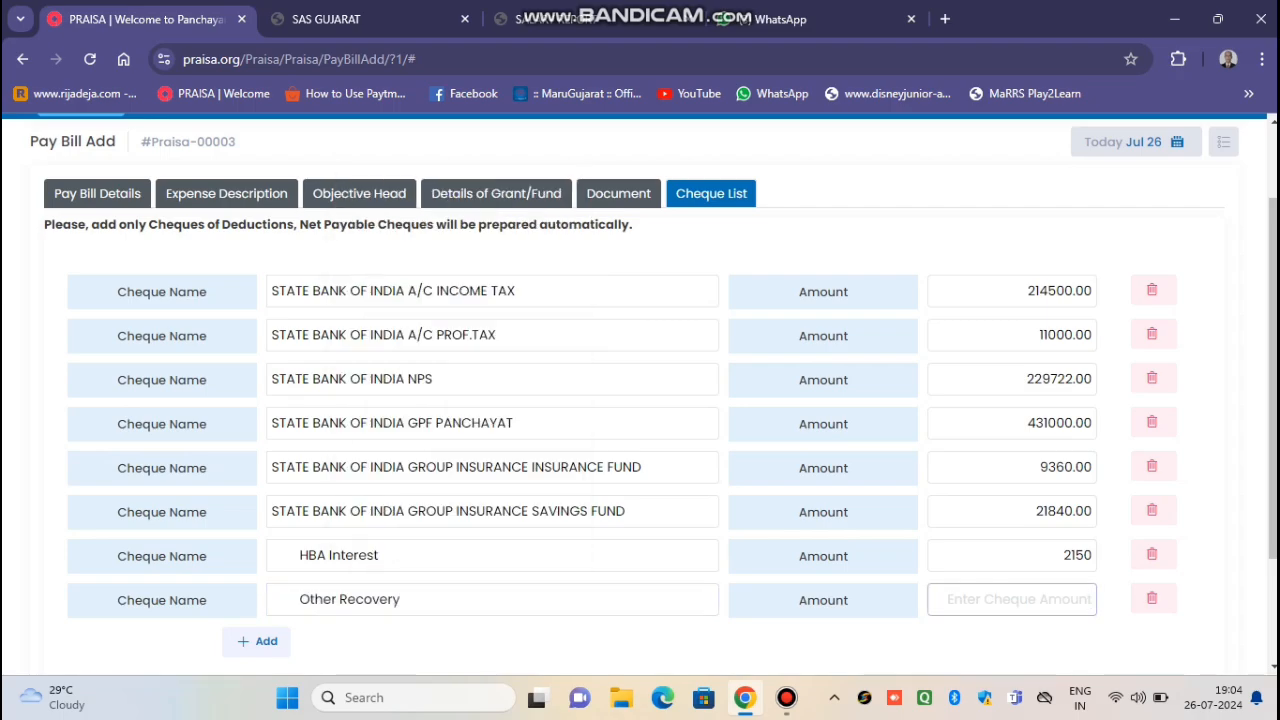
{"action": "type", "text": "10"}
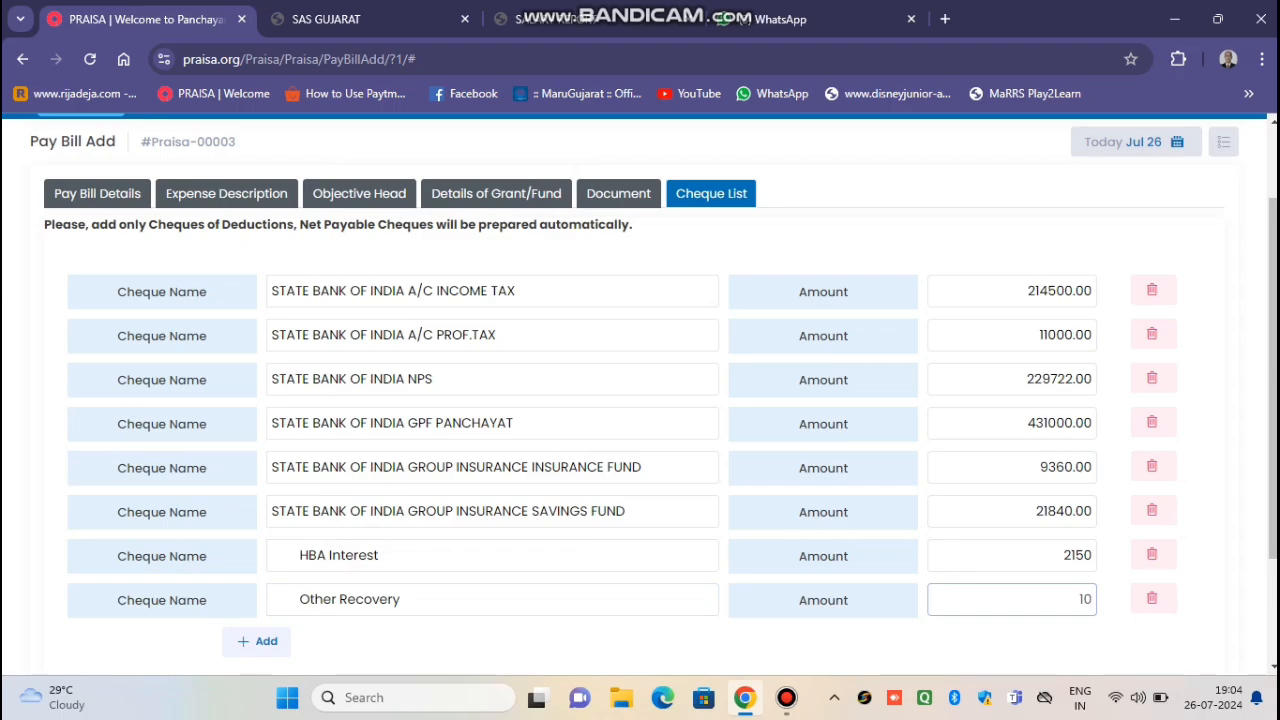
{"action": "type", "text": "573"}
{"action": "scroll", "coordinate": [640, 400], "scroll_direction": "down", "scroll_amount": 3}
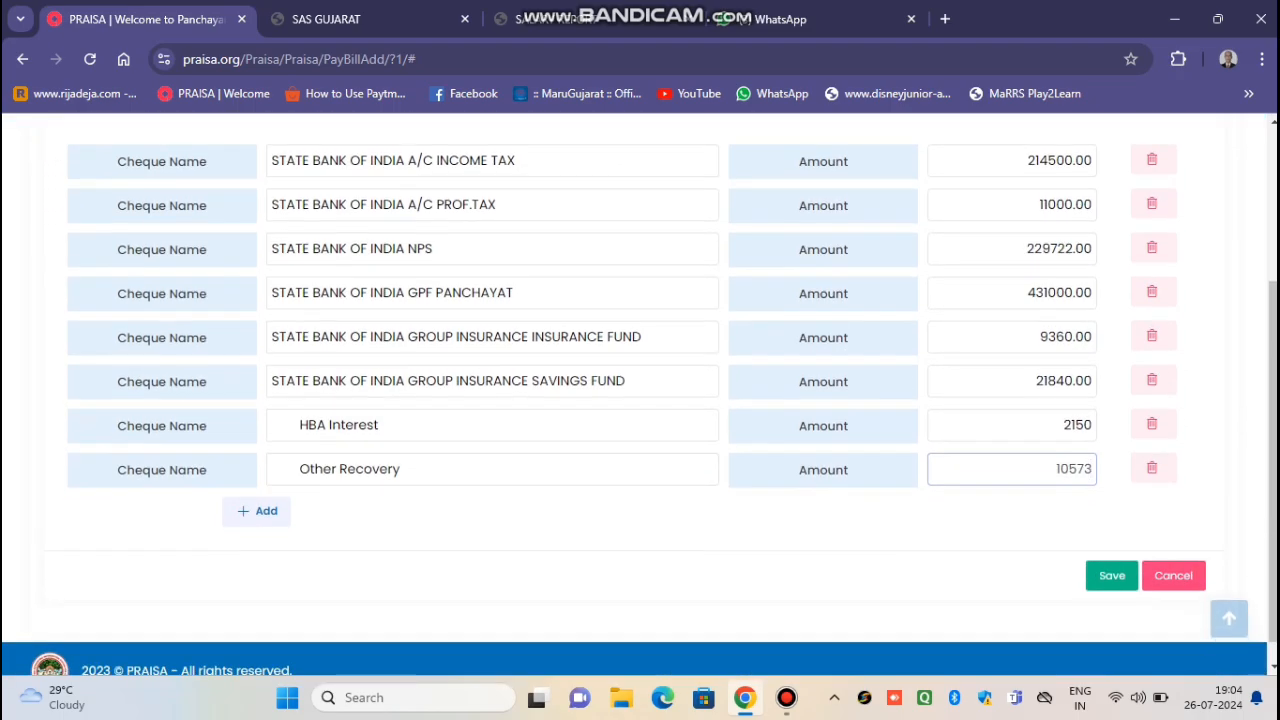
{"action": "left_click", "coordinate": [256, 510]}
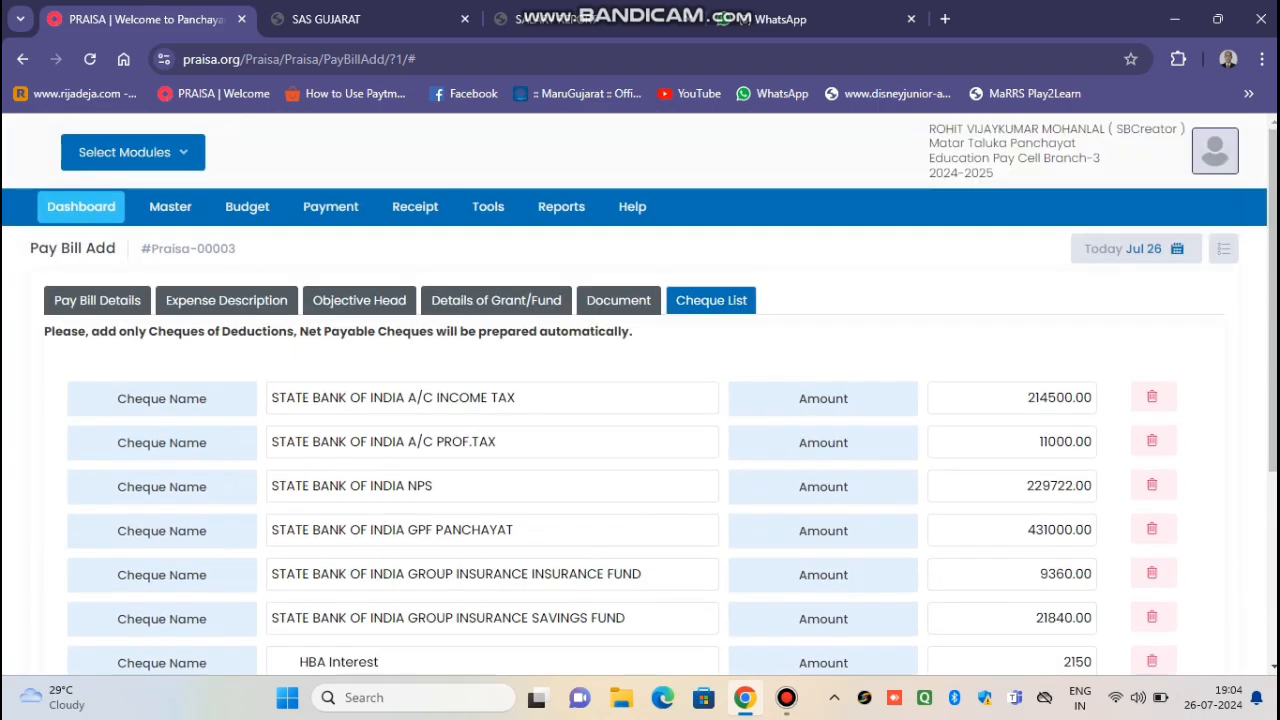
Copy the salary head name Credit Soc Recovery Taluka from the salary details under the objective heads
{"action": "left_click", "coordinate": [359, 300]}
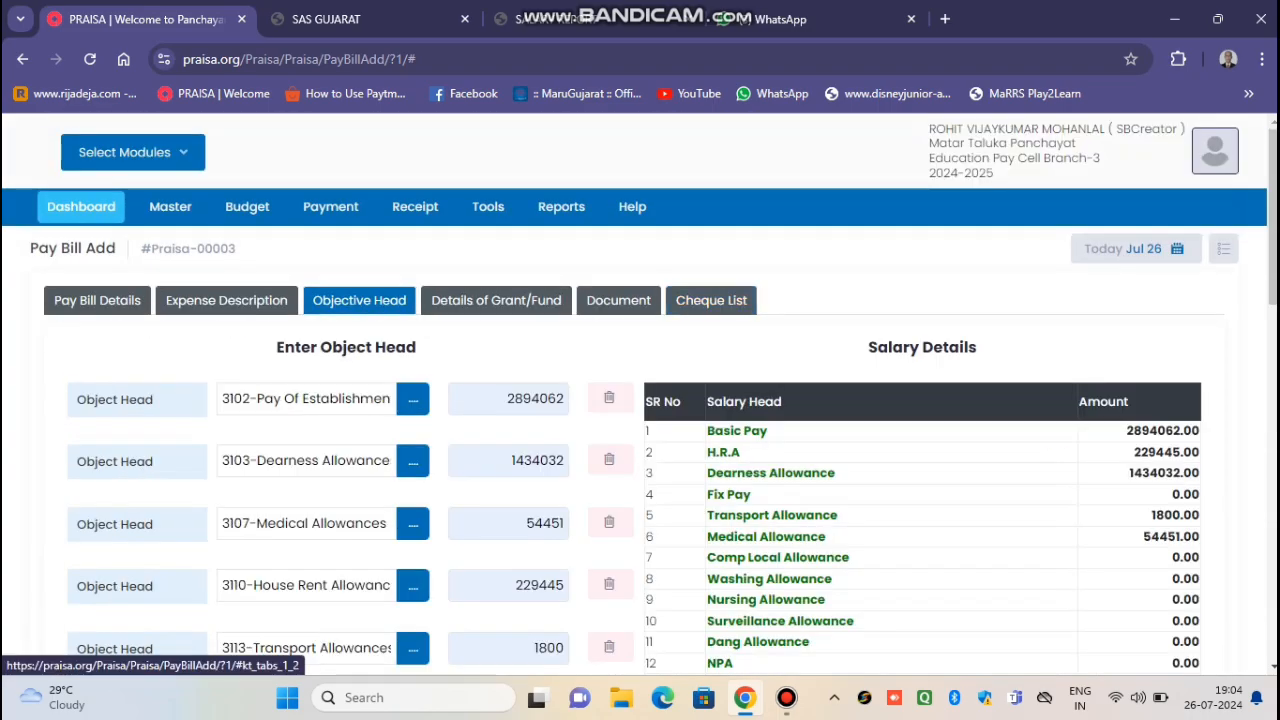
{"action": "scroll", "coordinate": [359, 300], "scroll_direction": "down", "scroll_amount": 15}
{"action": "scroll", "coordinate": [640, 380], "scroll_direction": "down", "scroll_amount": 1}
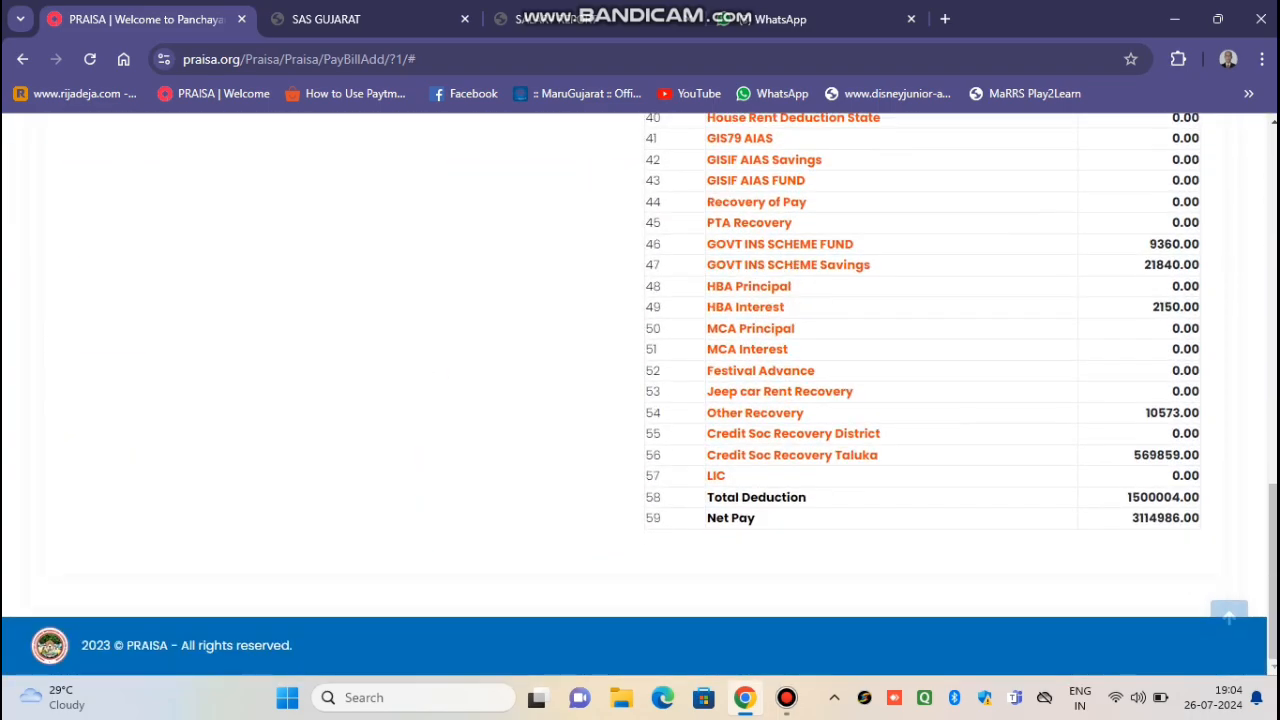
{"action": "left_click_drag", "start_coordinate": [773, 455], "coordinate": [1199, 457]}
{"action": "left_click", "coordinate": [880, 456]}
{"action": "left_click", "coordinate": [1199, 457]}
{"action": "left_click_drag", "start_coordinate": [878, 455], "coordinate": [707, 455]}
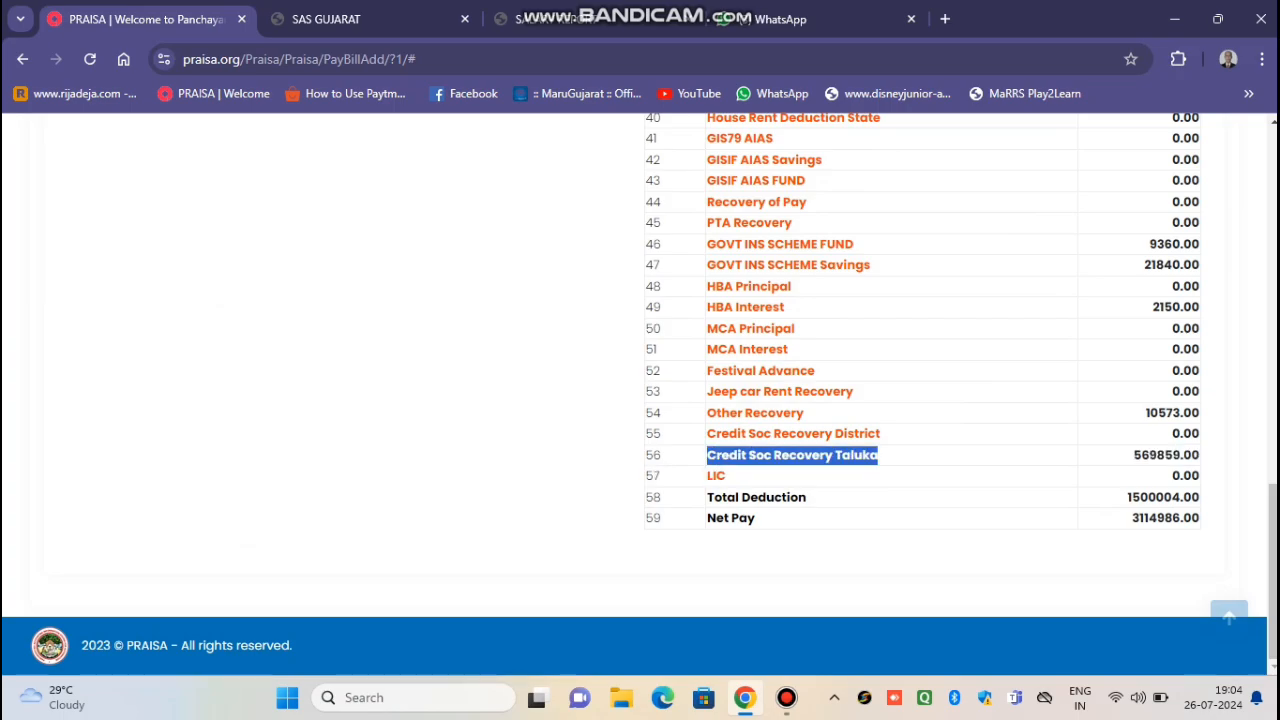
{"action": "right_click", "coordinate": [708, 458]}
{"action": "left_click", "coordinate": [760, 223]}
Paste Credit Soc Recovery Taluka as the cheque name in the blank row of the cheque list
{"action": "scroll", "coordinate": [640, 390], "scroll_direction": "up", "scroll_amount": 6}
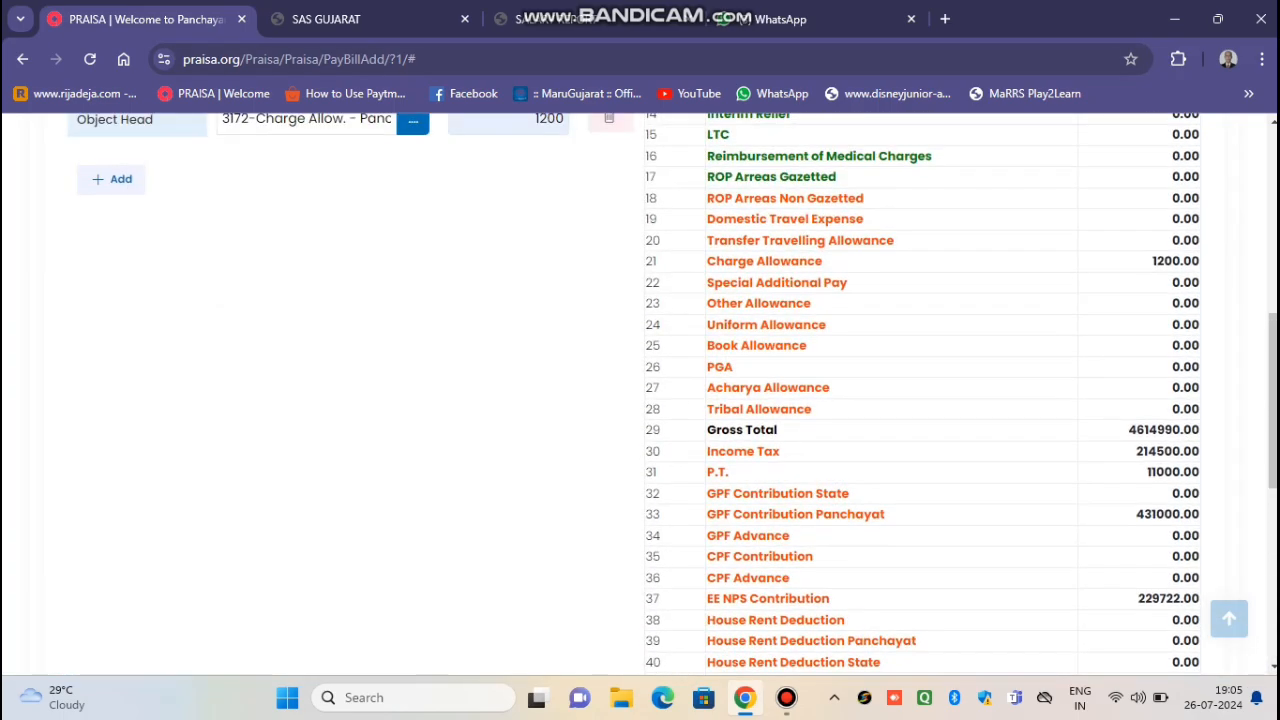
{"action": "scroll", "coordinate": [640, 390], "scroll_direction": "up", "scroll_amount": 5}
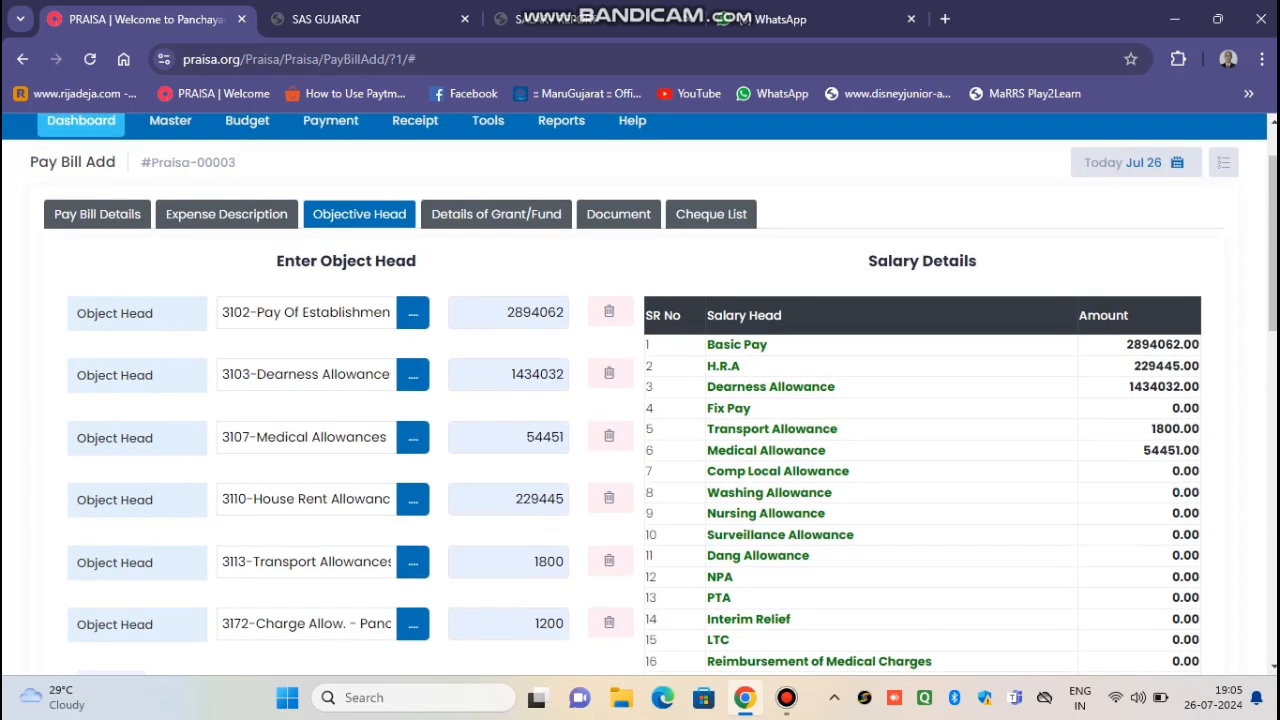
{"action": "left_click", "coordinate": [711, 214]}
{"action": "scroll", "coordinate": [711, 214], "scroll_direction": "down", "scroll_amount": 3}
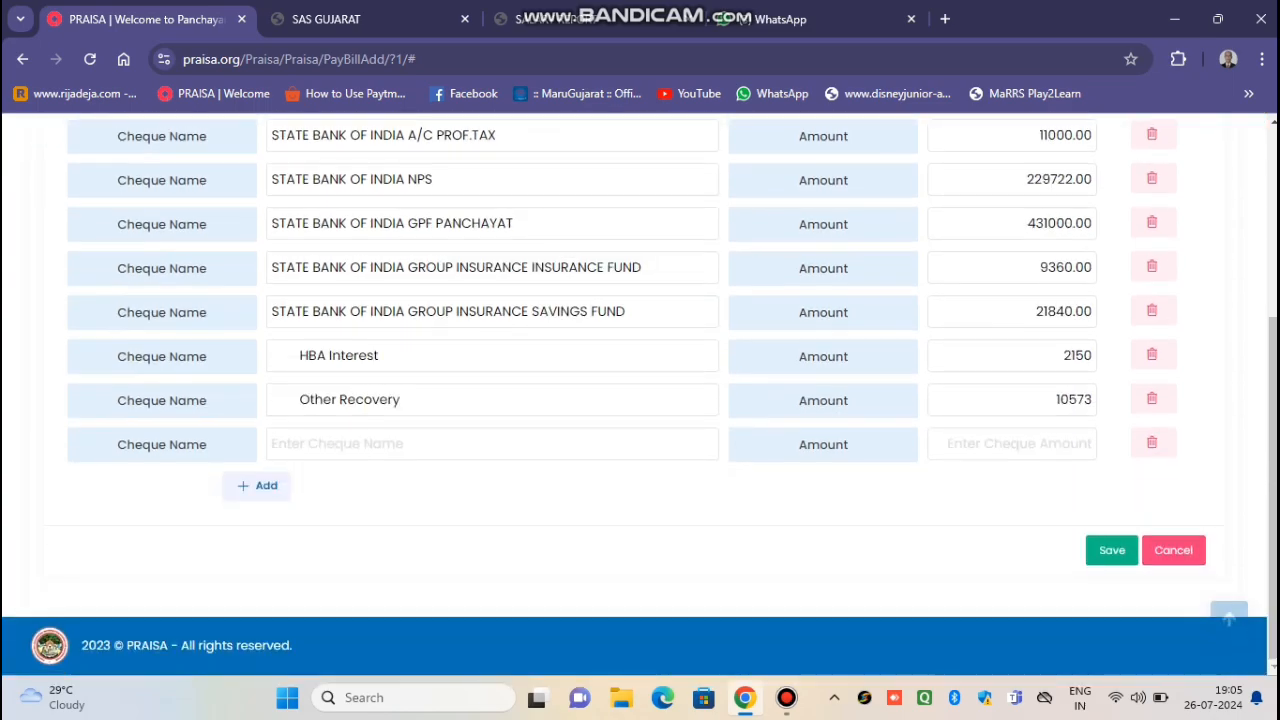
{"action": "left_click", "coordinate": [418, 444]}
{"action": "right_click", "coordinate": [418, 444]}
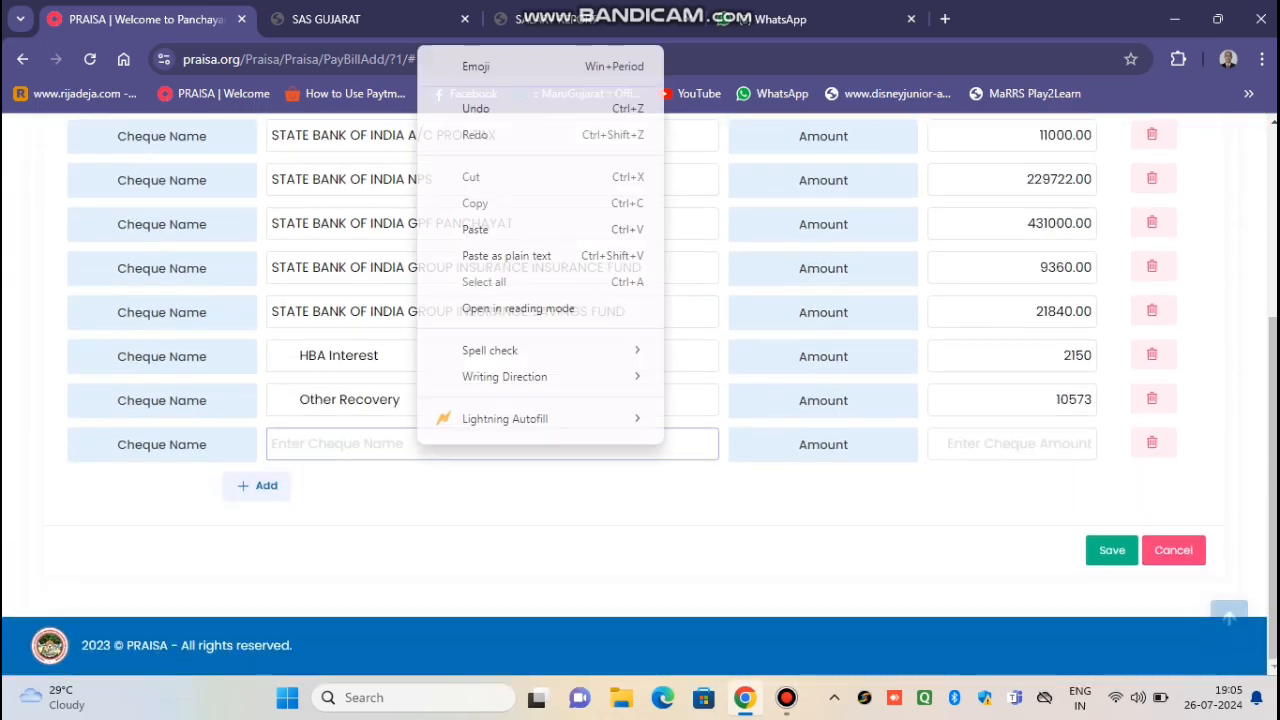
{"action": "left_click", "coordinate": [475, 229]}
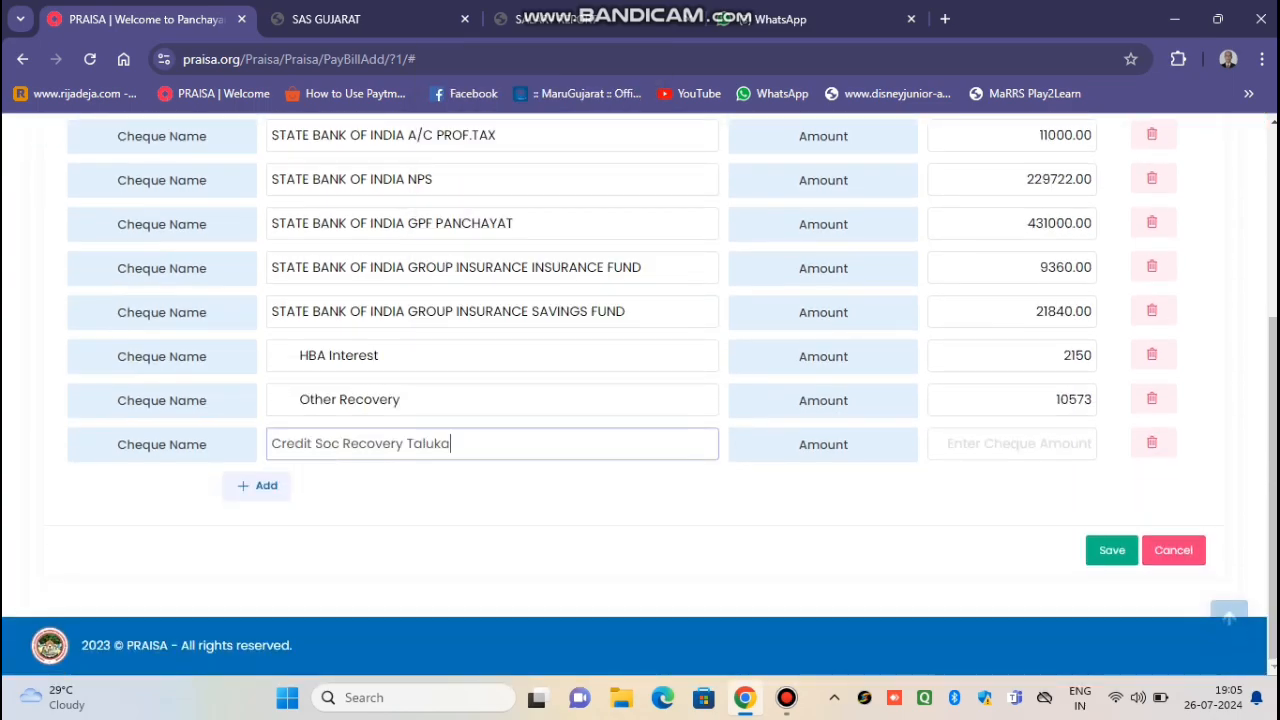
Set the Credit Soc Recovery Taluka cheque amount to 569859 and save the pay bill
{"action": "key", "text": "Tab"}
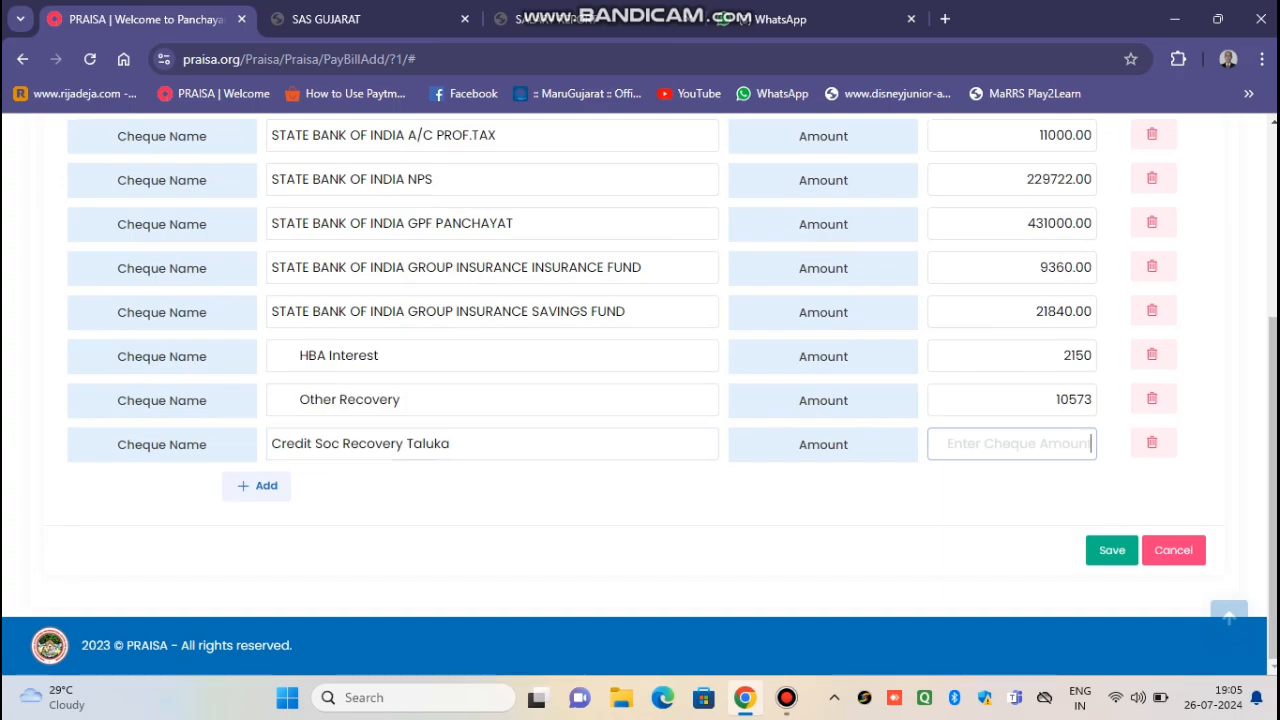
{"action": "type", "text": "59"}
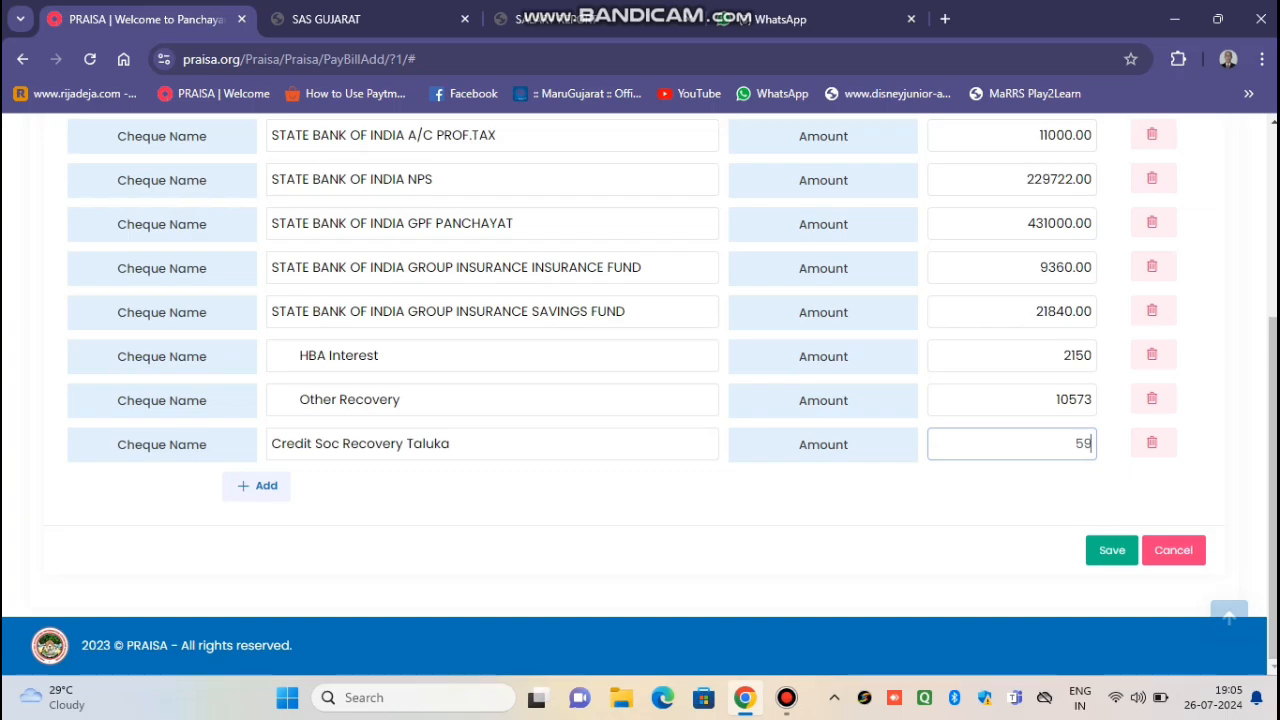
{"action": "key", "text": "BackSpace"}
{"action": "type", "text": "69"}
{"action": "type", "text": "8"}
{"action": "type", "text": "59"}
{"action": "key", "text": "Tab"}
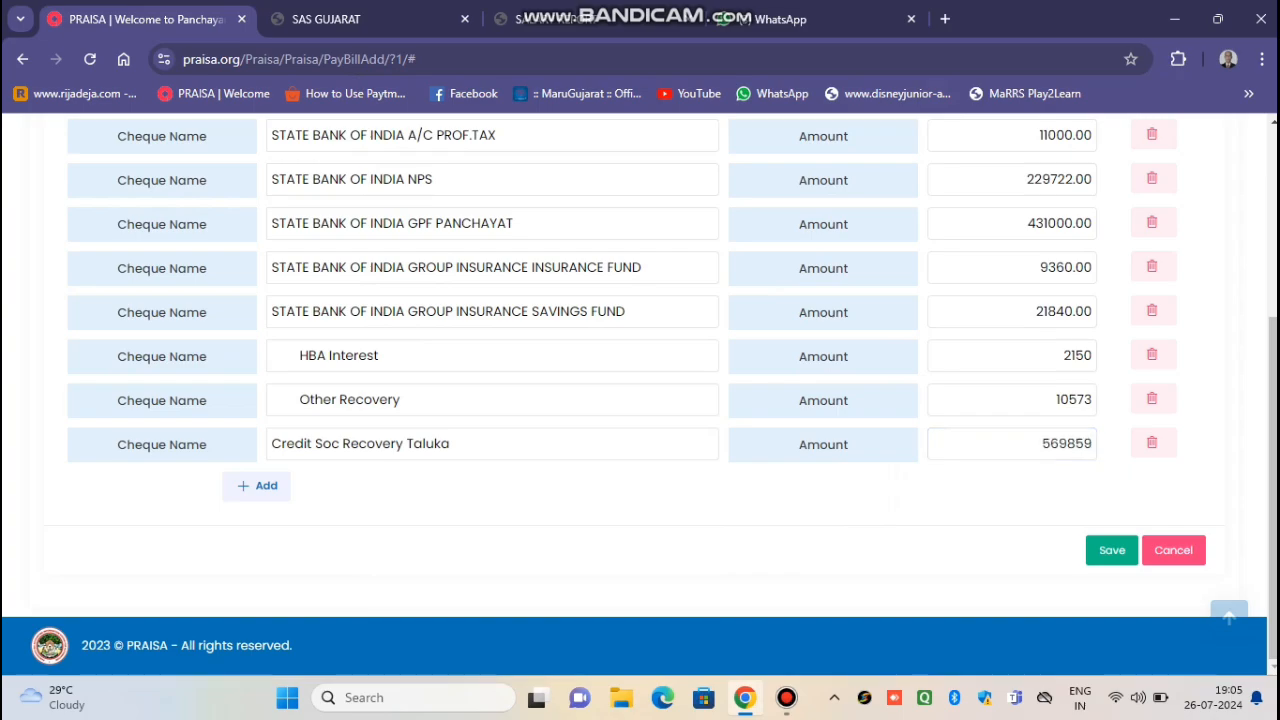
{"action": "left_click", "coordinate": [1112, 550]}
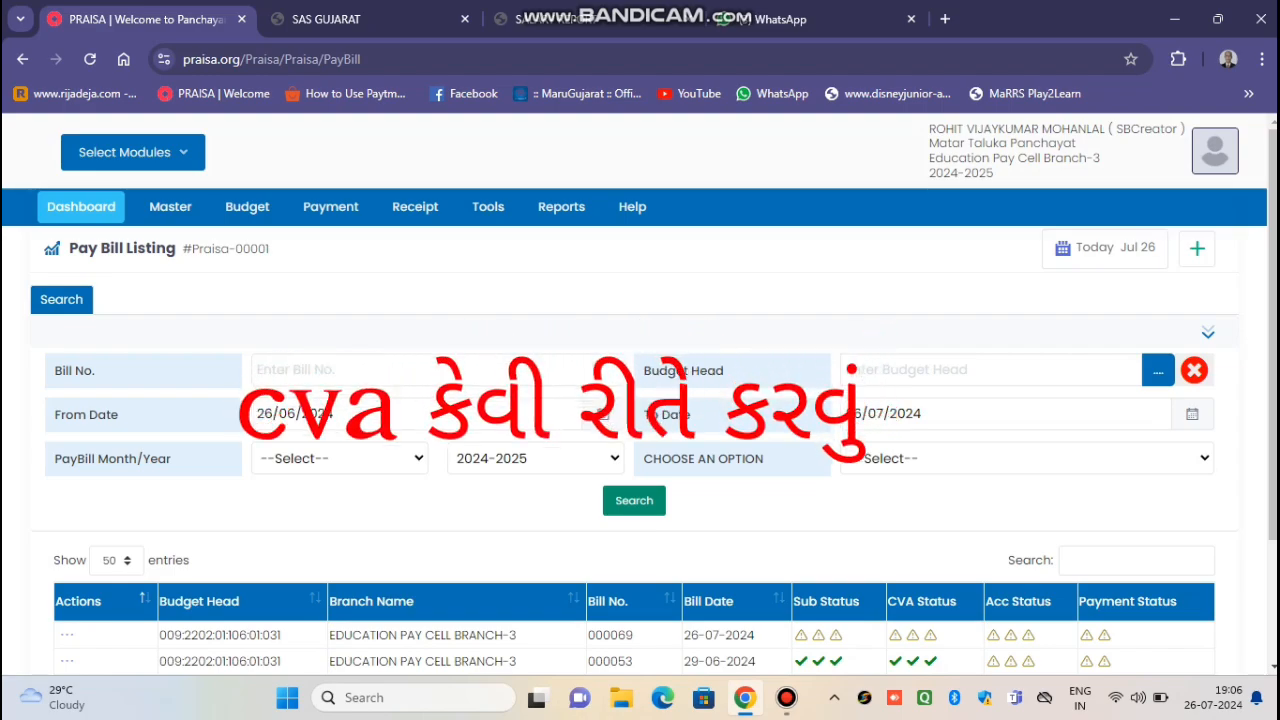
View the details of the pay bill dated 26-07-2024 and expand the approval section of its approval information
{"action": "scroll", "coordinate": [640, 450], "scroll_direction": "down", "scroll_amount": 2}
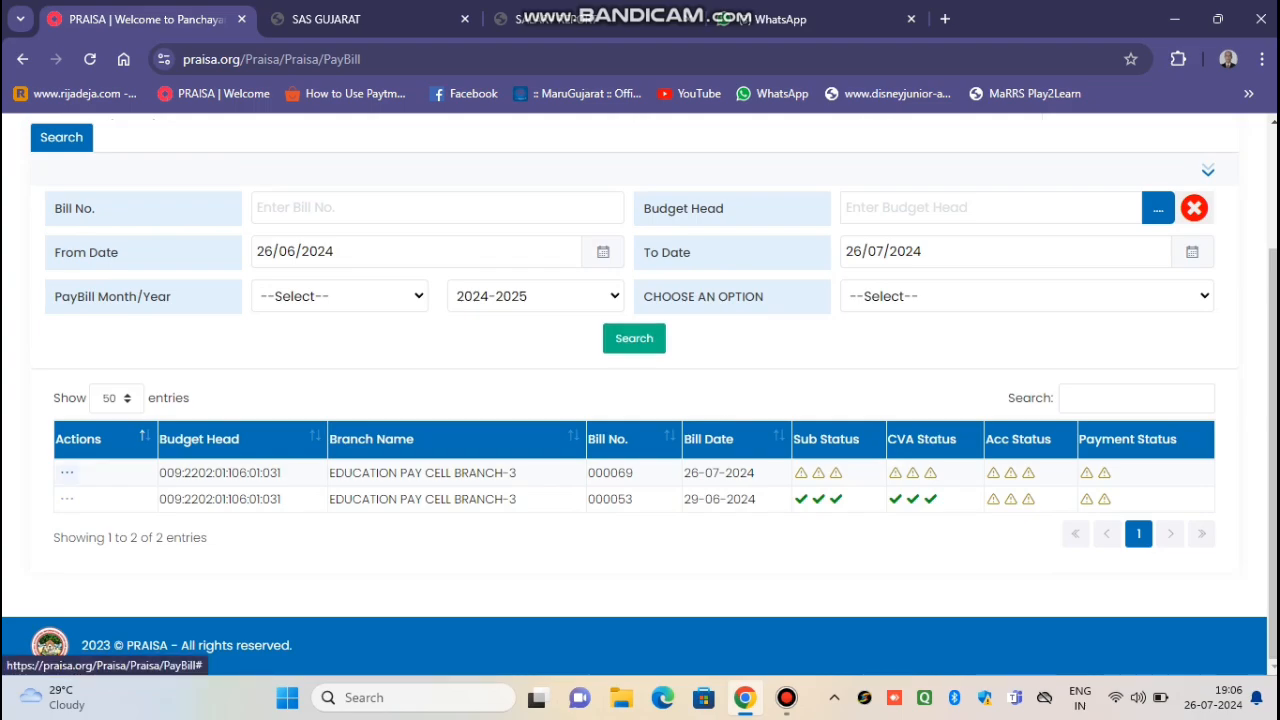
{"action": "left_click", "coordinate": [67, 472]}
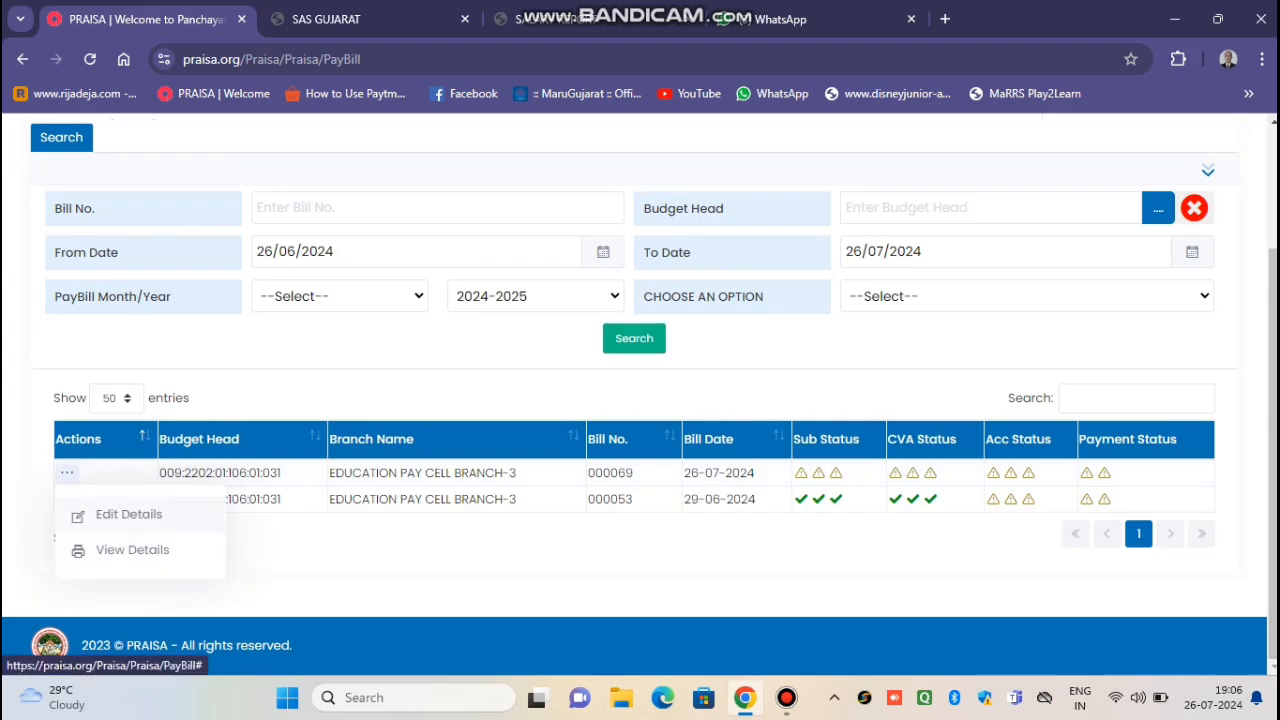
{"action": "left_click", "coordinate": [132, 549]}
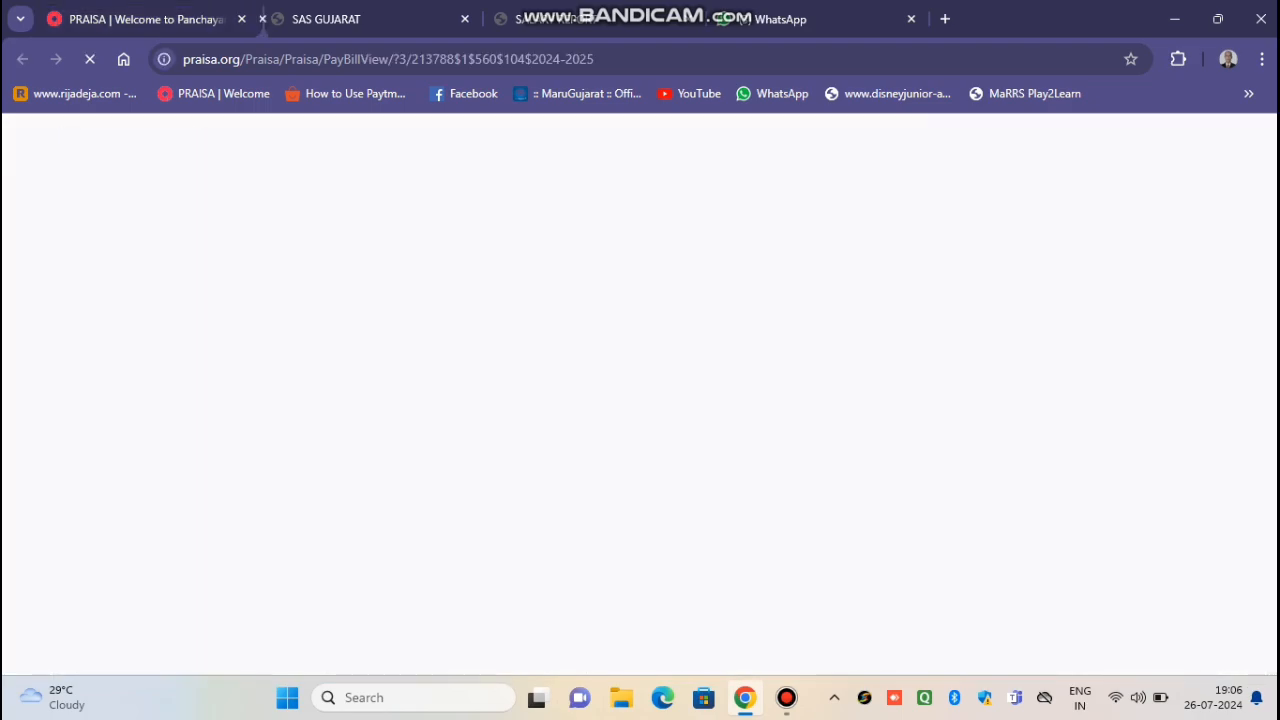
{"action": "scroll", "coordinate": [634, 394], "scroll_direction": "down", "scroll_amount": 2}
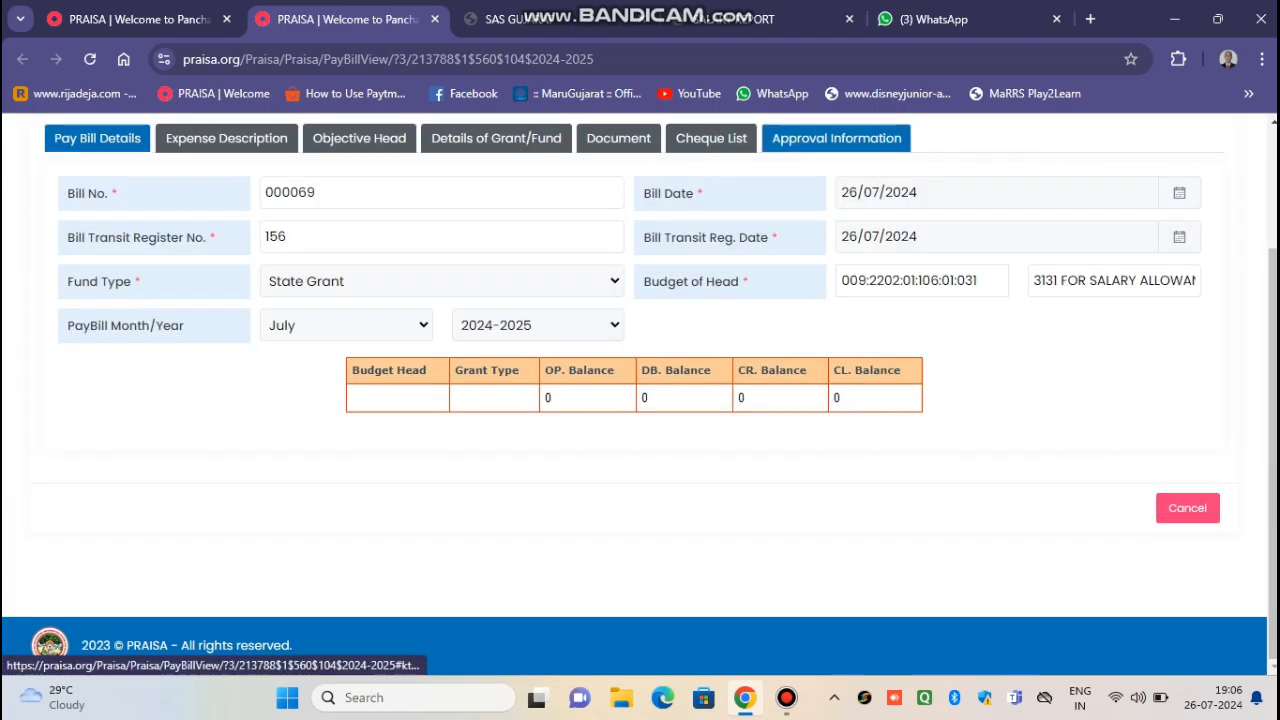
{"action": "left_click", "coordinate": [836, 138]}
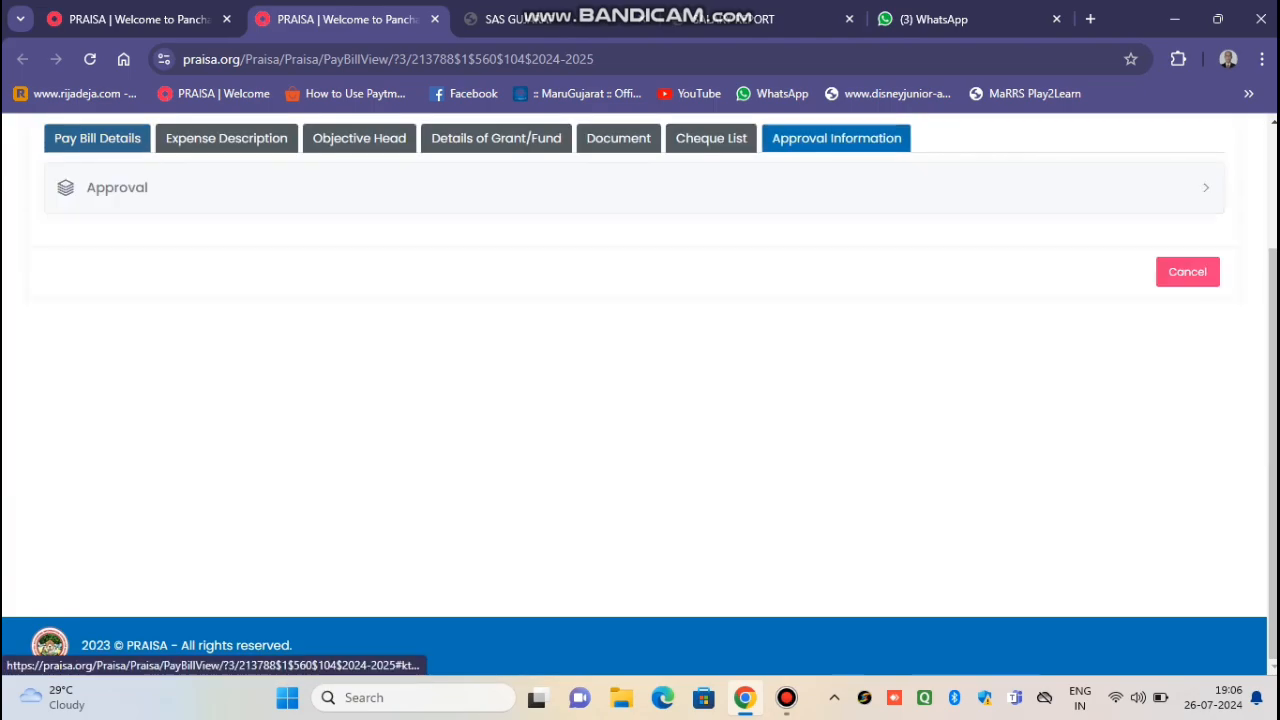
{"action": "left_click", "coordinate": [815, 188]}
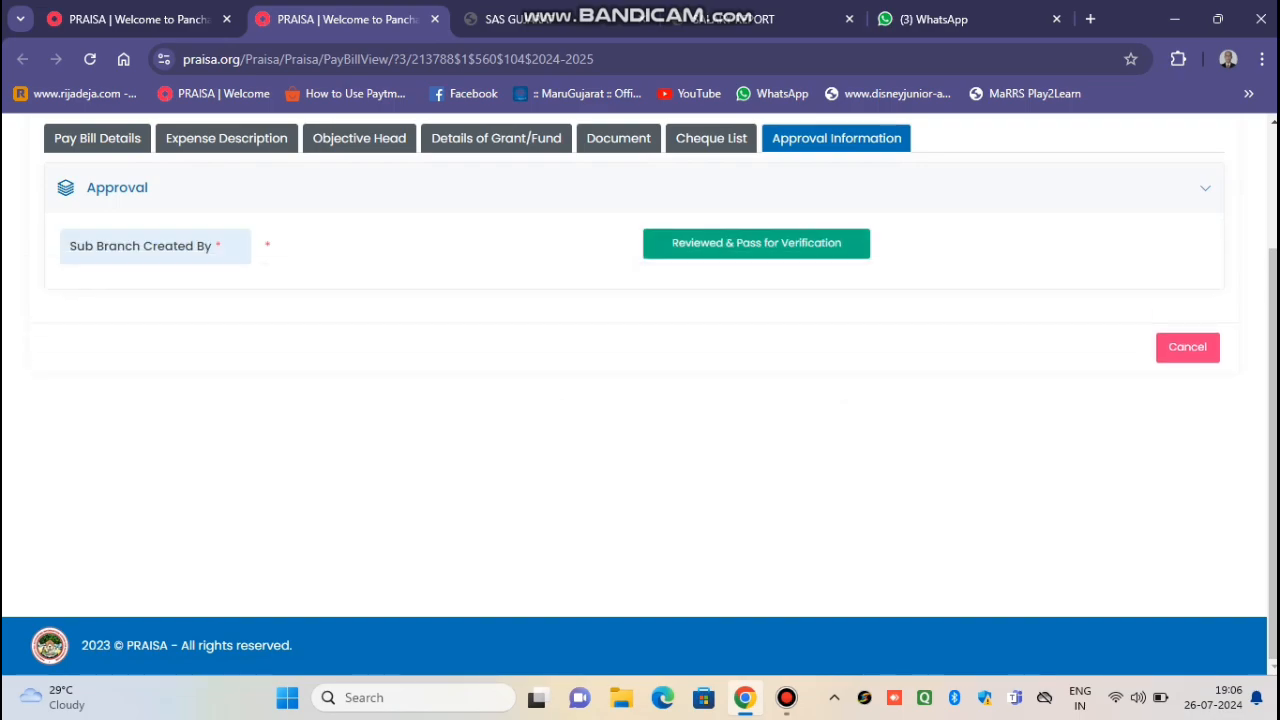
Mark the pay bill dated 26-07-2024 as reviewed, pass it for verification and confirm sending it
{"action": "left_click", "coordinate": [756, 243]}
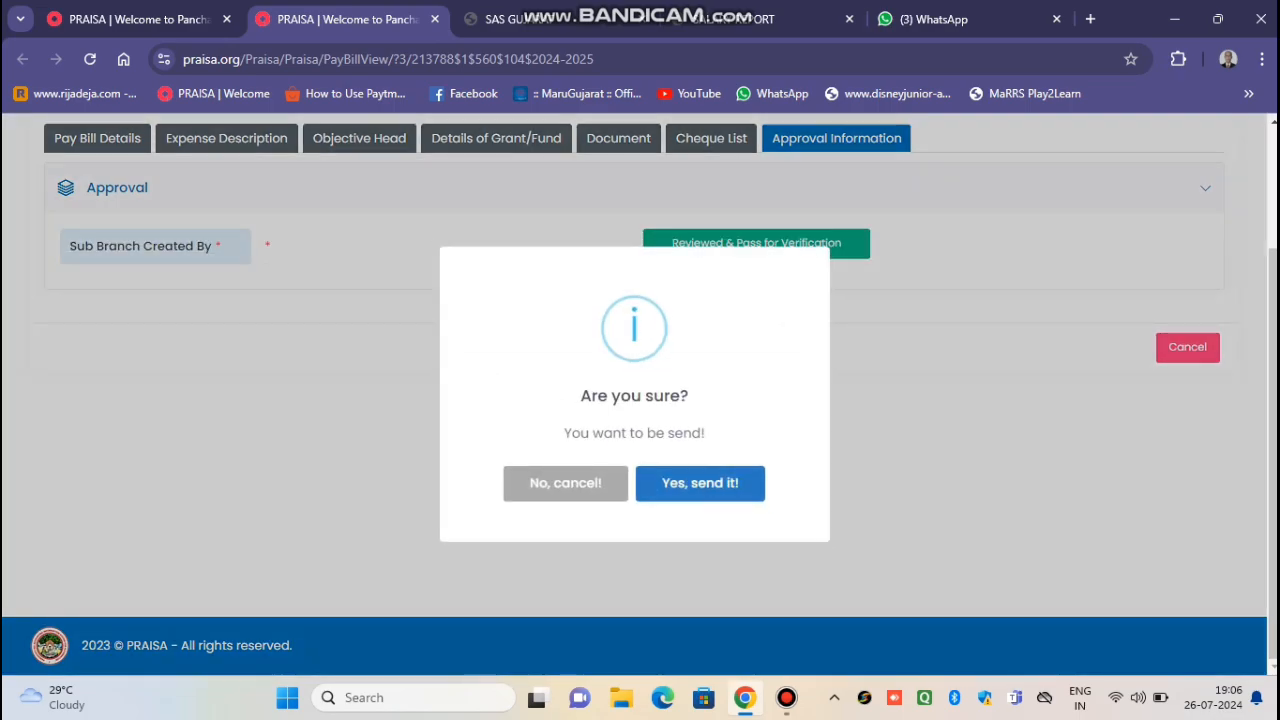
{"action": "left_click", "coordinate": [698, 480]}
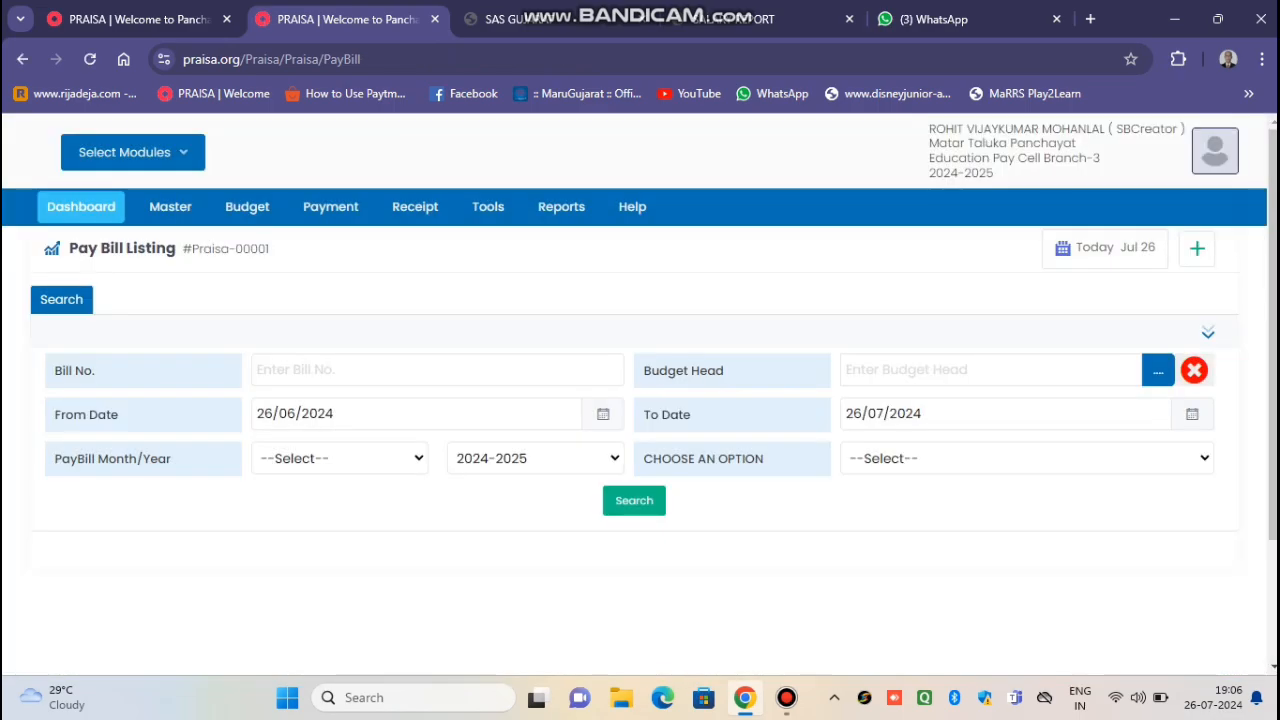
Start changing the identity, choosing Matar Taluka Panchayat as the office and EDUCATION PAY CELL BRANCH-3 as the branch
{"action": "left_click", "coordinate": [1215, 151]}
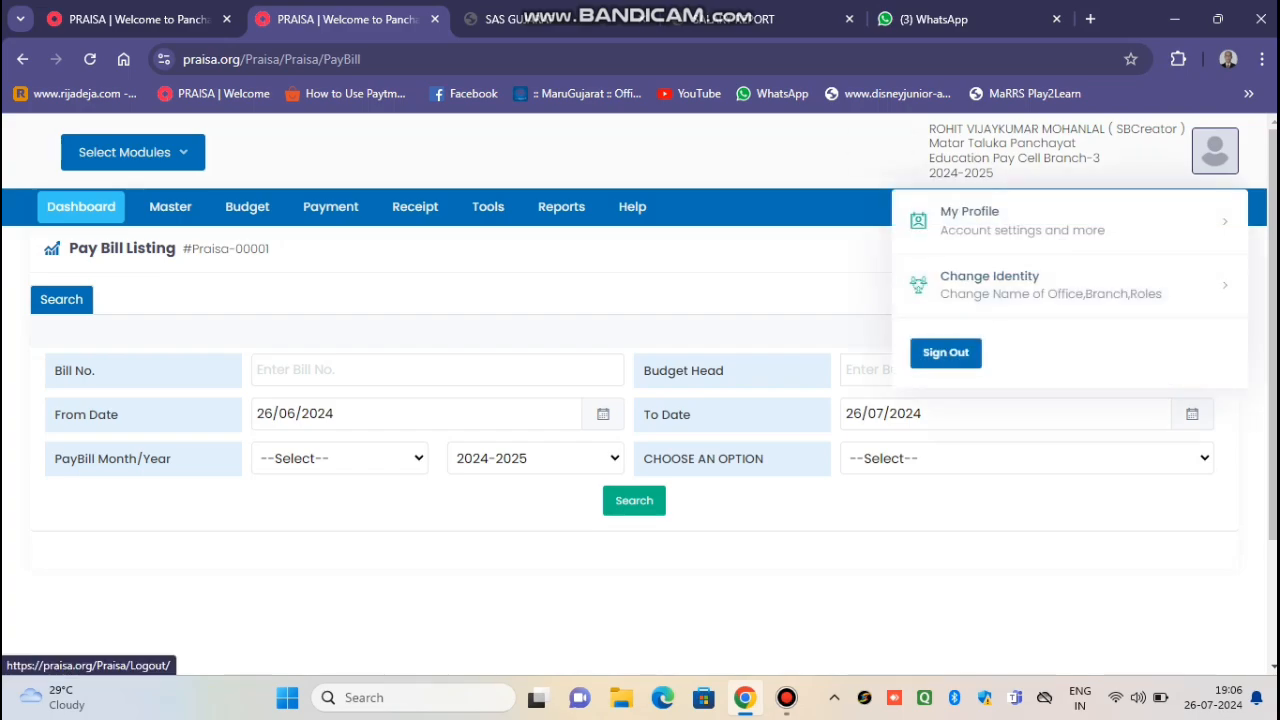
{"action": "left_click_drag", "start_coordinate": [946, 352], "coordinate": [979, 304]}
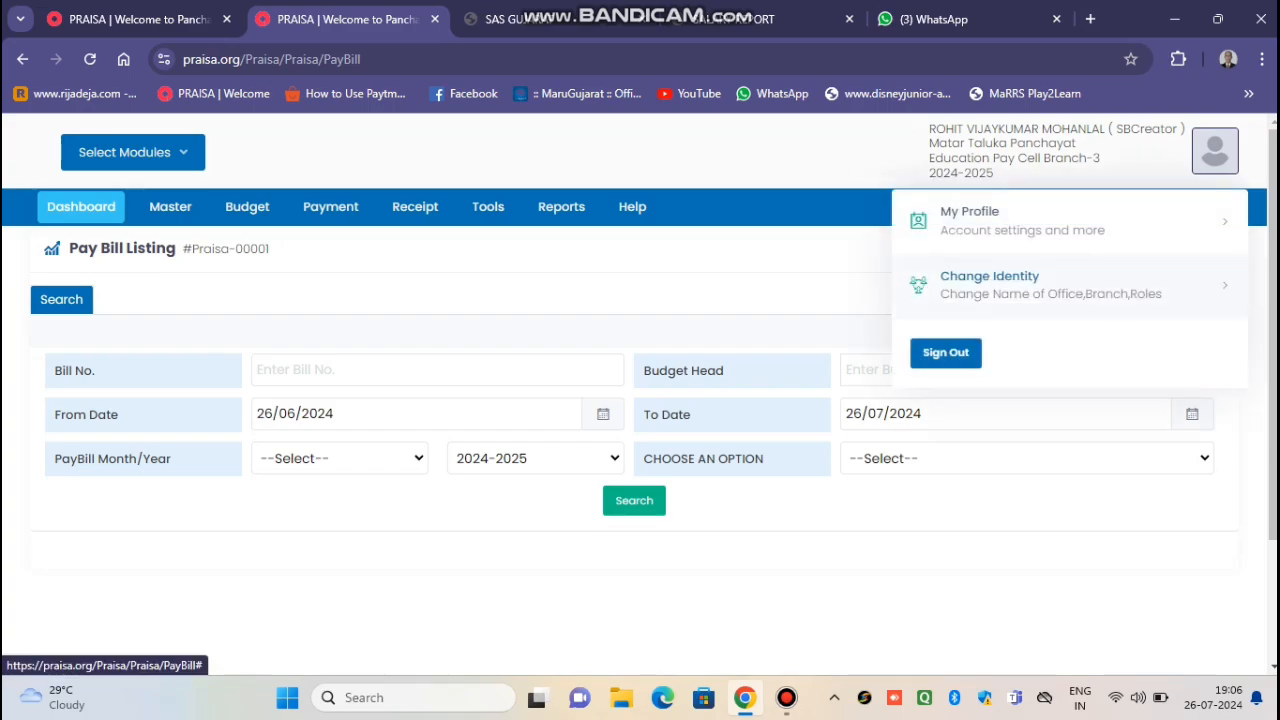
{"action": "left_click", "coordinate": [990, 285]}
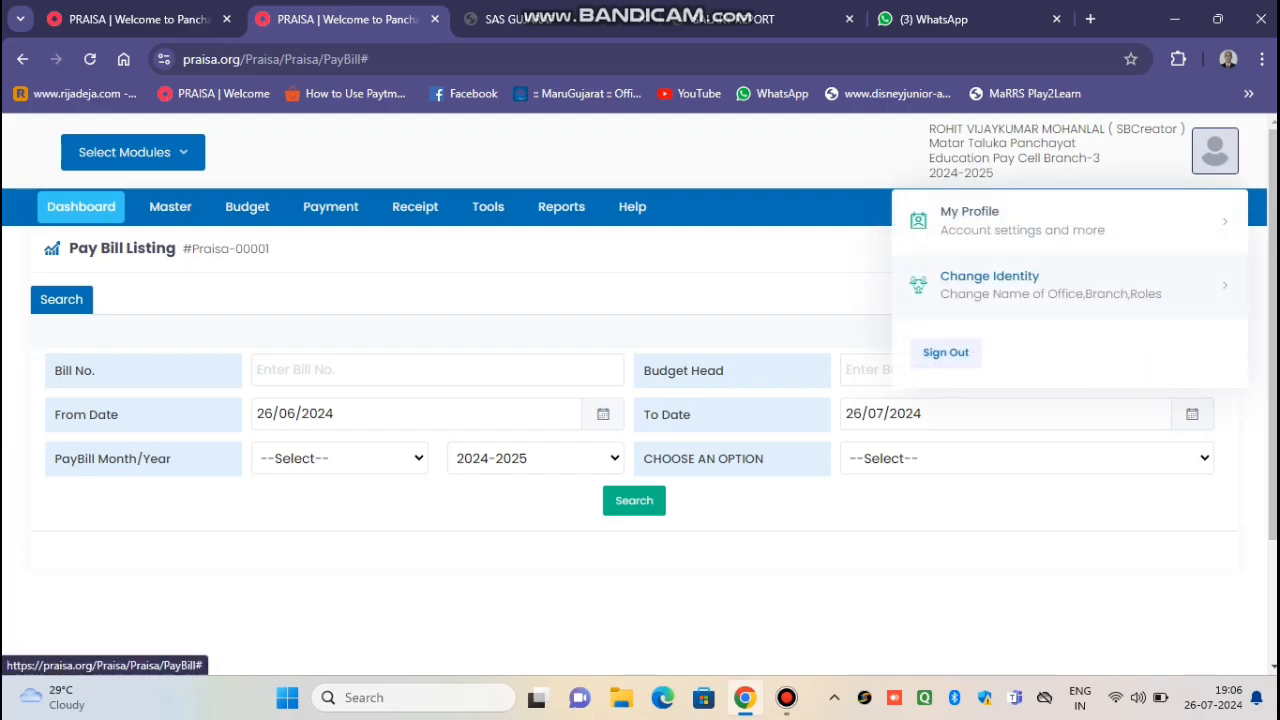
{"action": "left_click", "coordinate": [985, 280]}
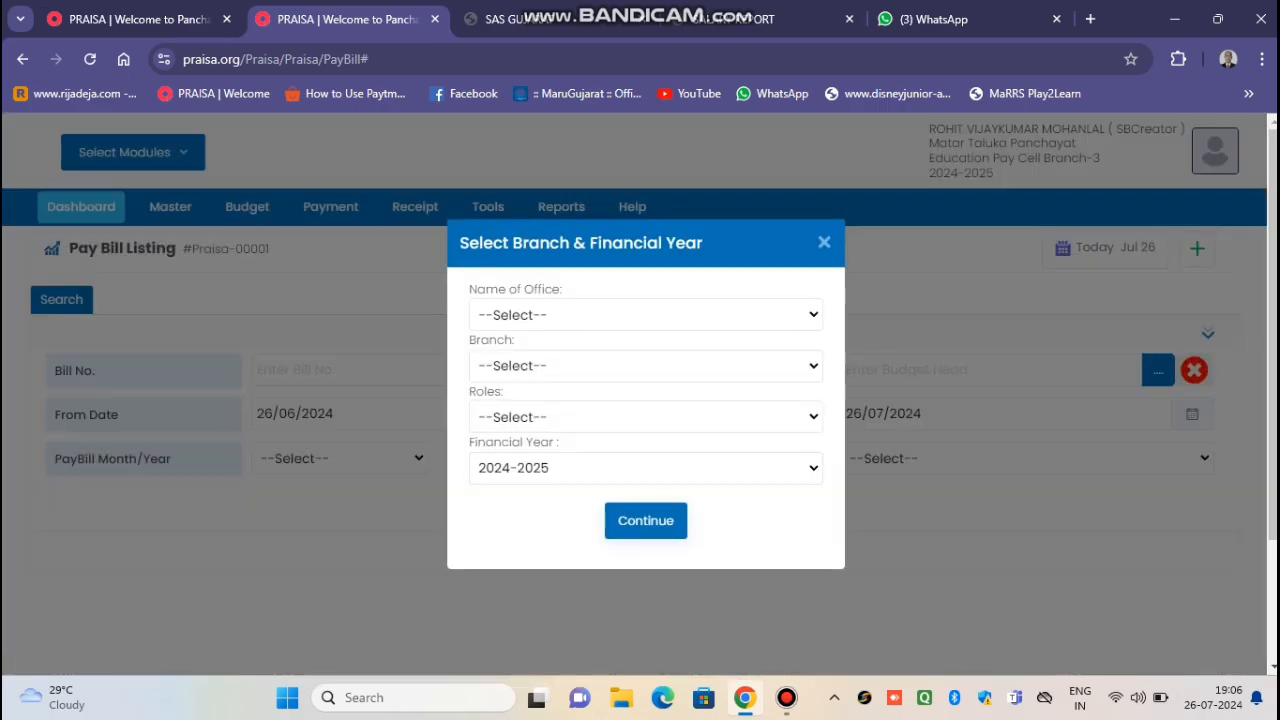
{"action": "left_click", "coordinate": [646, 315]}
{"action": "left_click", "coordinate": [620, 363]}
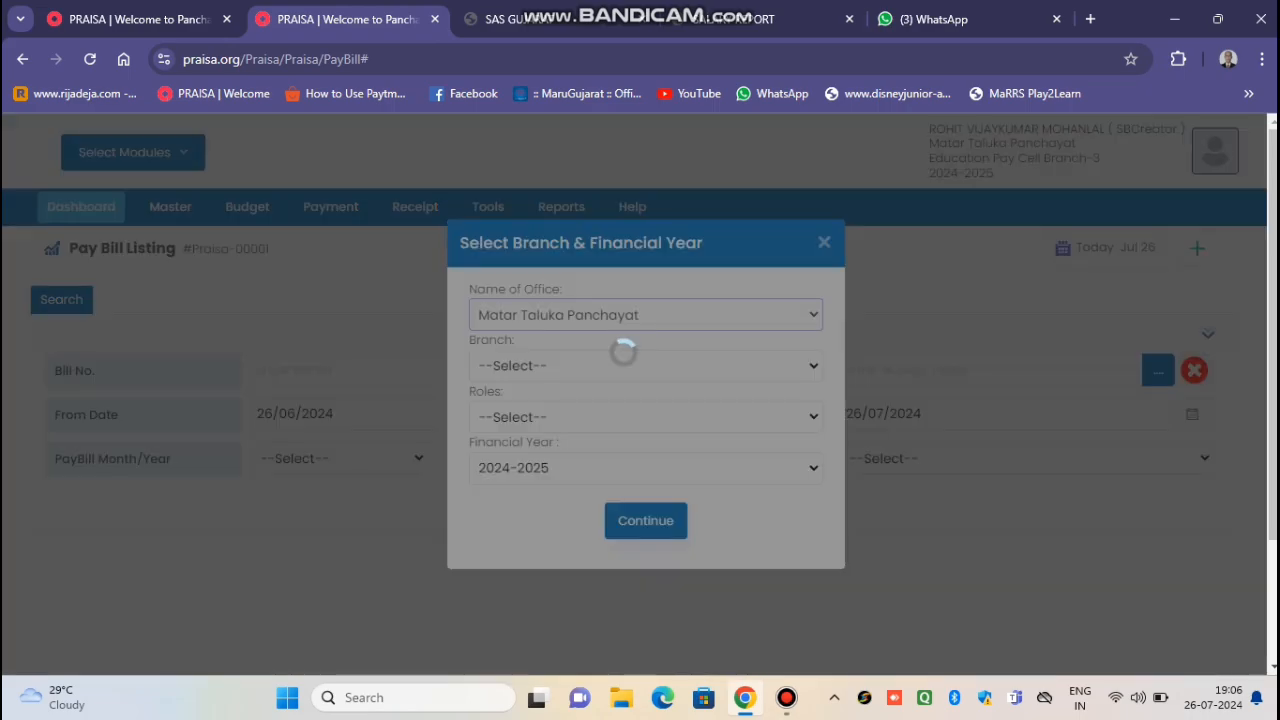
{"action": "left_click", "coordinate": [646, 366]}
{"action": "left_click", "coordinate": [646, 366]}
{"action": "left_click", "coordinate": [646, 366]}
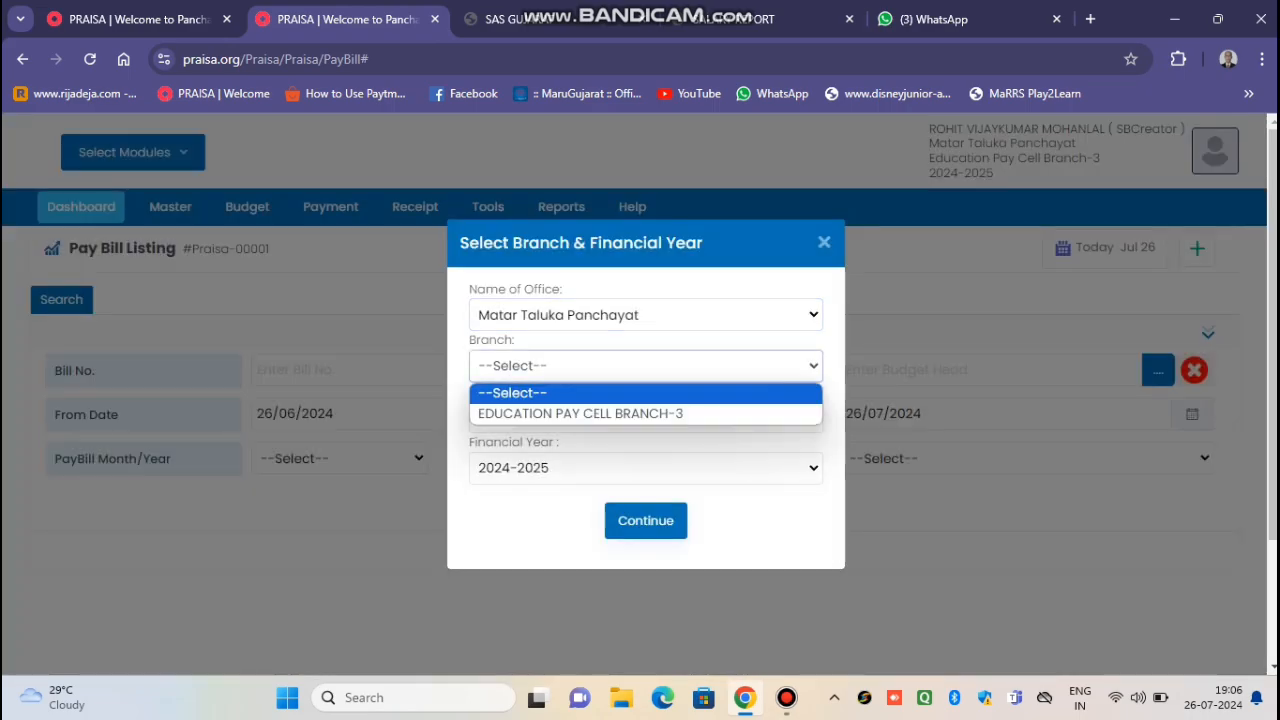
{"action": "left_click", "coordinate": [600, 414]}
Choose the SBReviewer role for the new identity and continue with financial year 2024-2025
{"action": "left_click", "coordinate": [646, 417]}
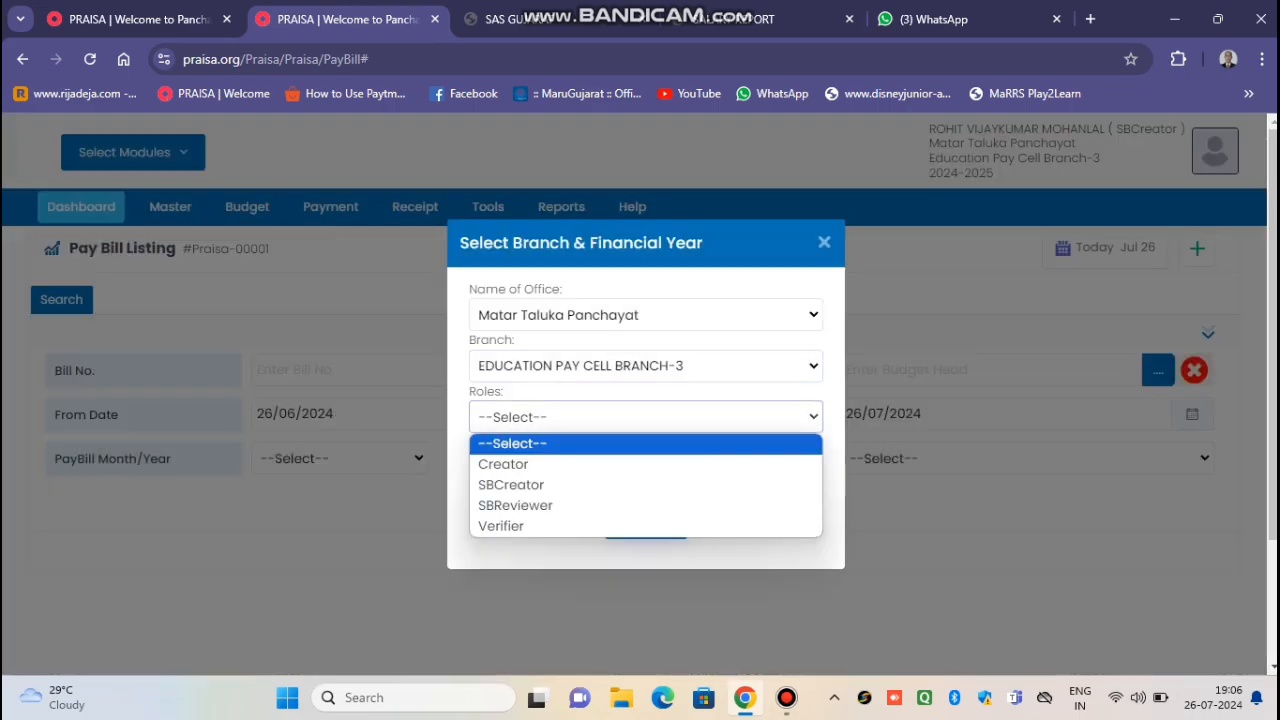
{"action": "left_click", "coordinate": [520, 503]}
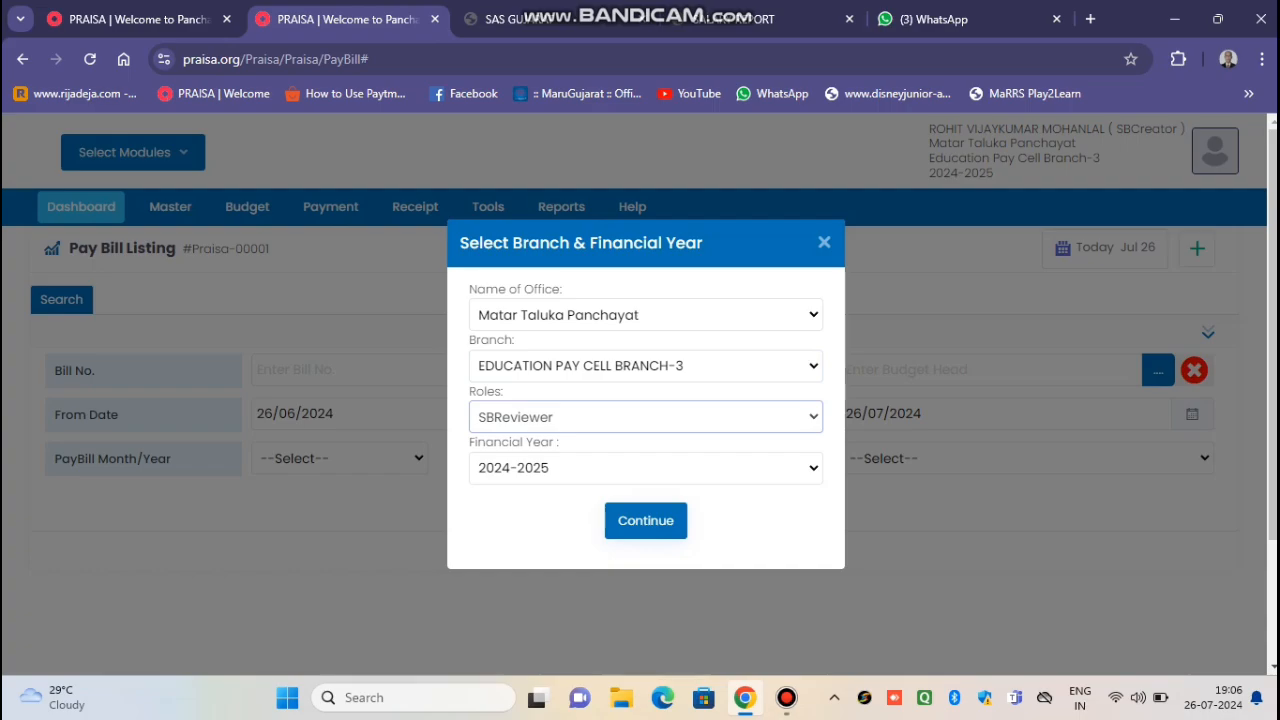
{"action": "left_click", "coordinate": [646, 520]}
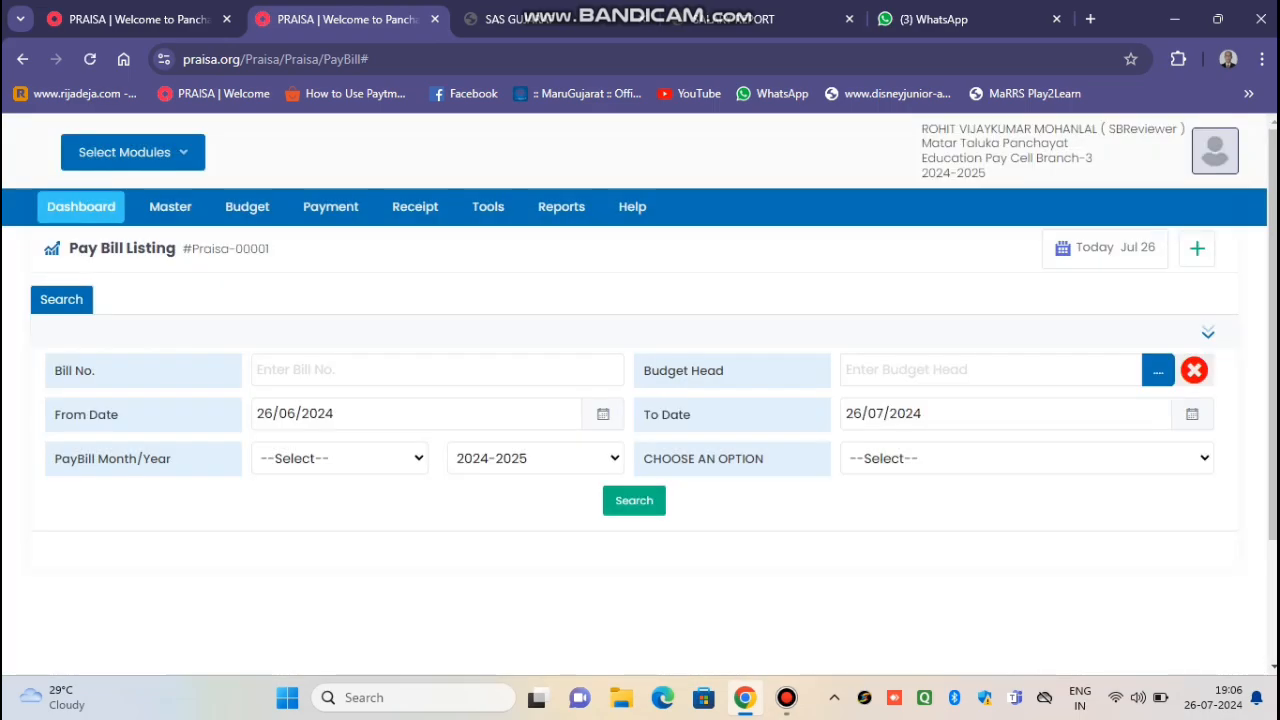
Search the pay bill listing as reviewer and view the details of the bill dated 26-07-2024
{"action": "left_click", "coordinate": [634, 501]}
{"action": "scroll", "coordinate": [634, 501], "scroll_direction": "down", "scroll_amount": 3}
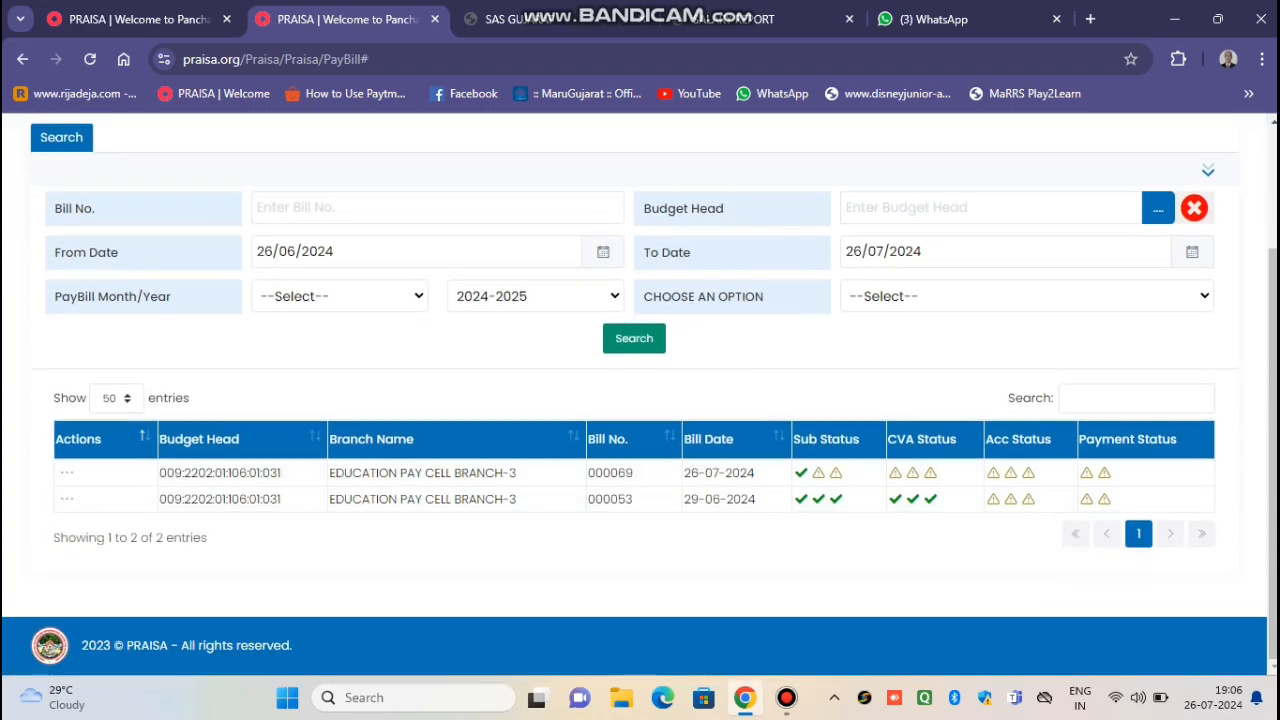
{"action": "left_click", "coordinate": [67, 472]}
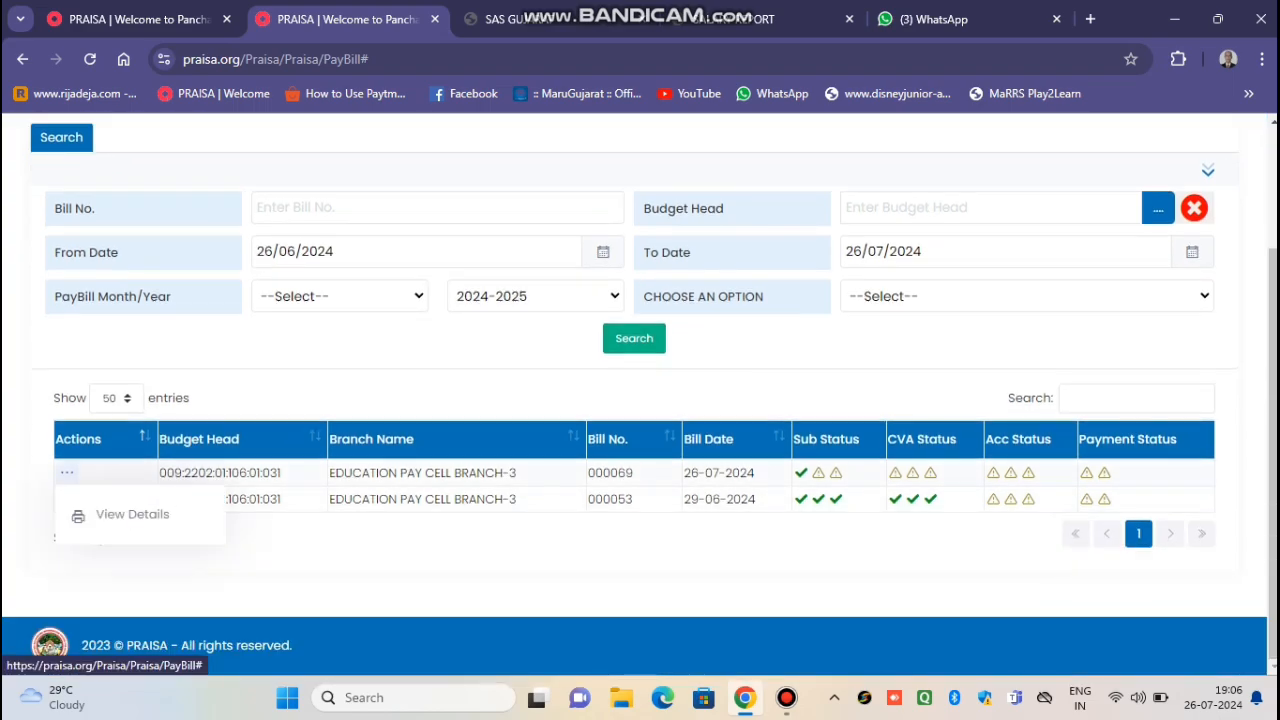
{"action": "left_click", "coordinate": [120, 514]}
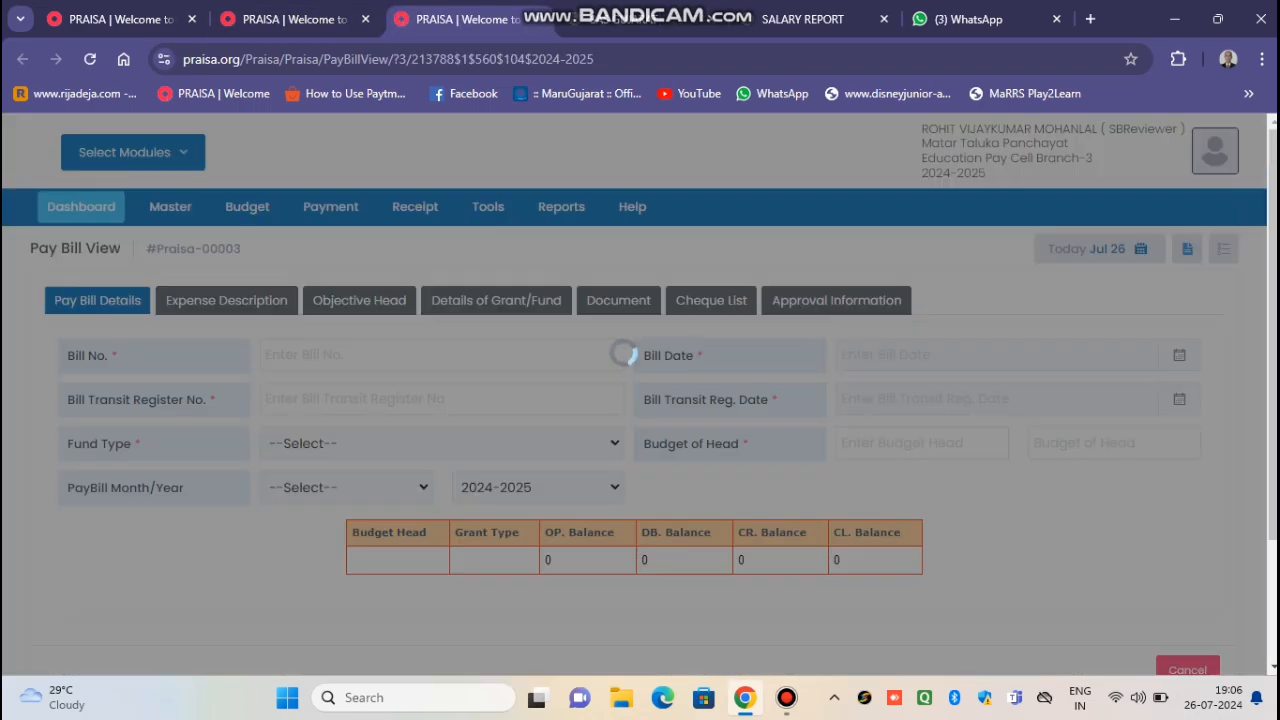
Pass the pay bill for approval in its approval information, confirm sending it, and search the pay bill listing again
{"action": "left_click", "coordinate": [836, 301]}
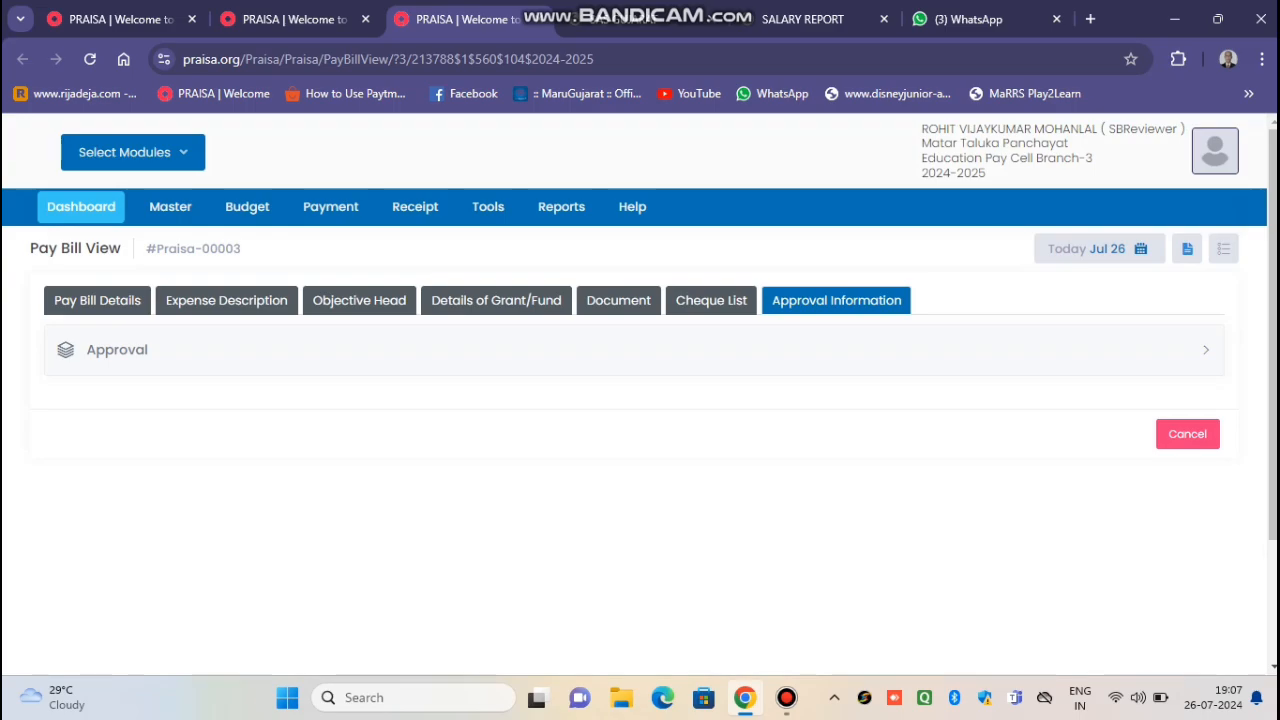
{"action": "left_click", "coordinate": [836, 350]}
{"action": "left_click", "coordinate": [843, 451]}
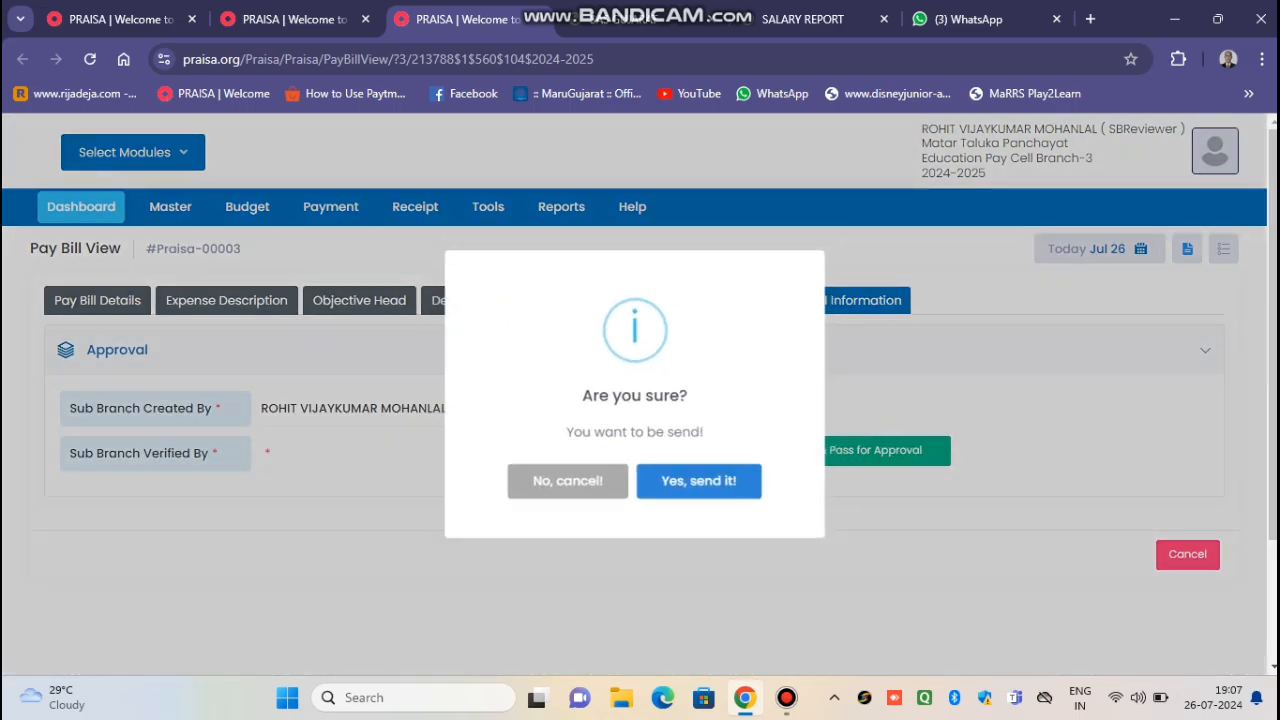
{"action": "left_click", "coordinate": [699, 481]}
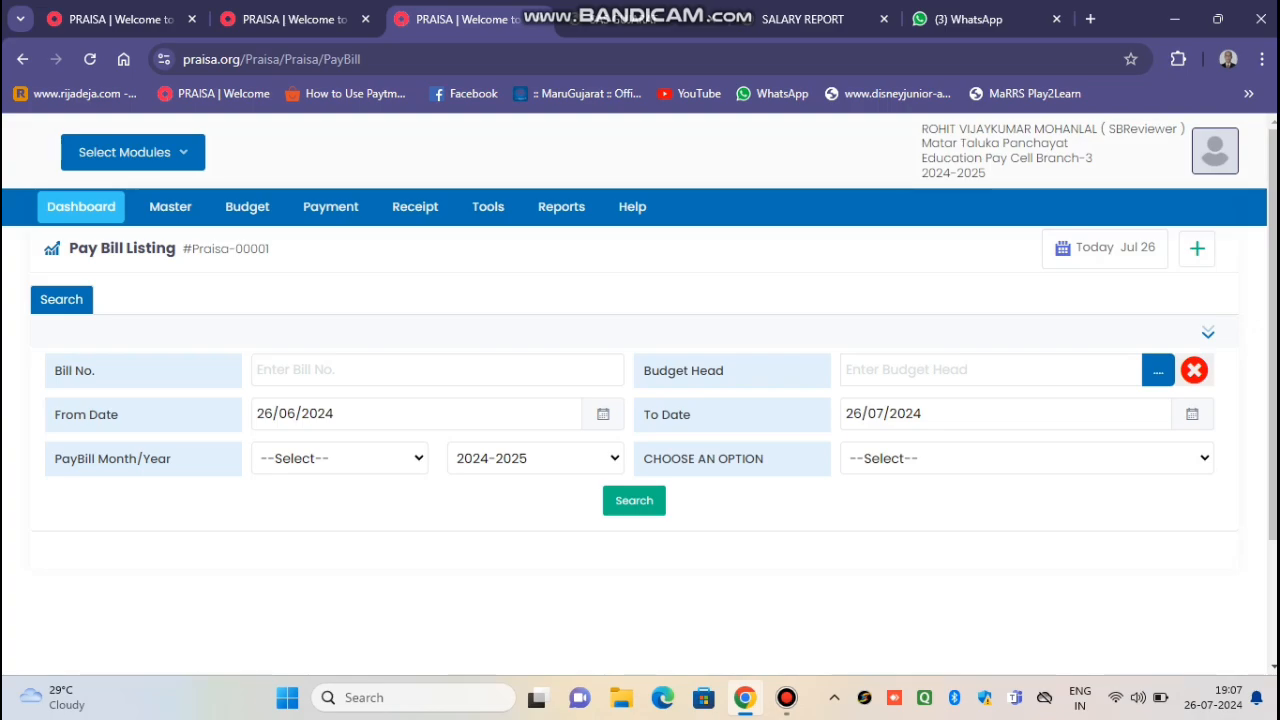
{"action": "left_click", "coordinate": [634, 501]}
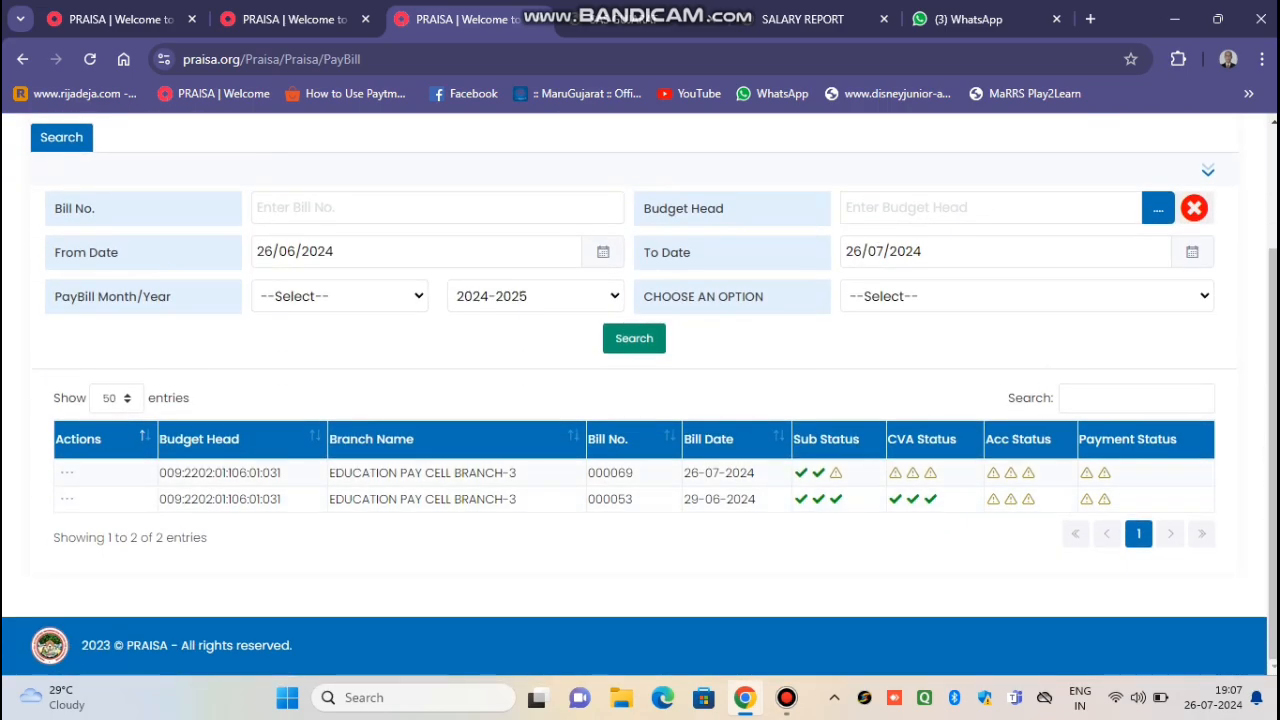
{"action": "scroll", "coordinate": [634, 400], "scroll_direction": "up", "scroll_amount": 3}
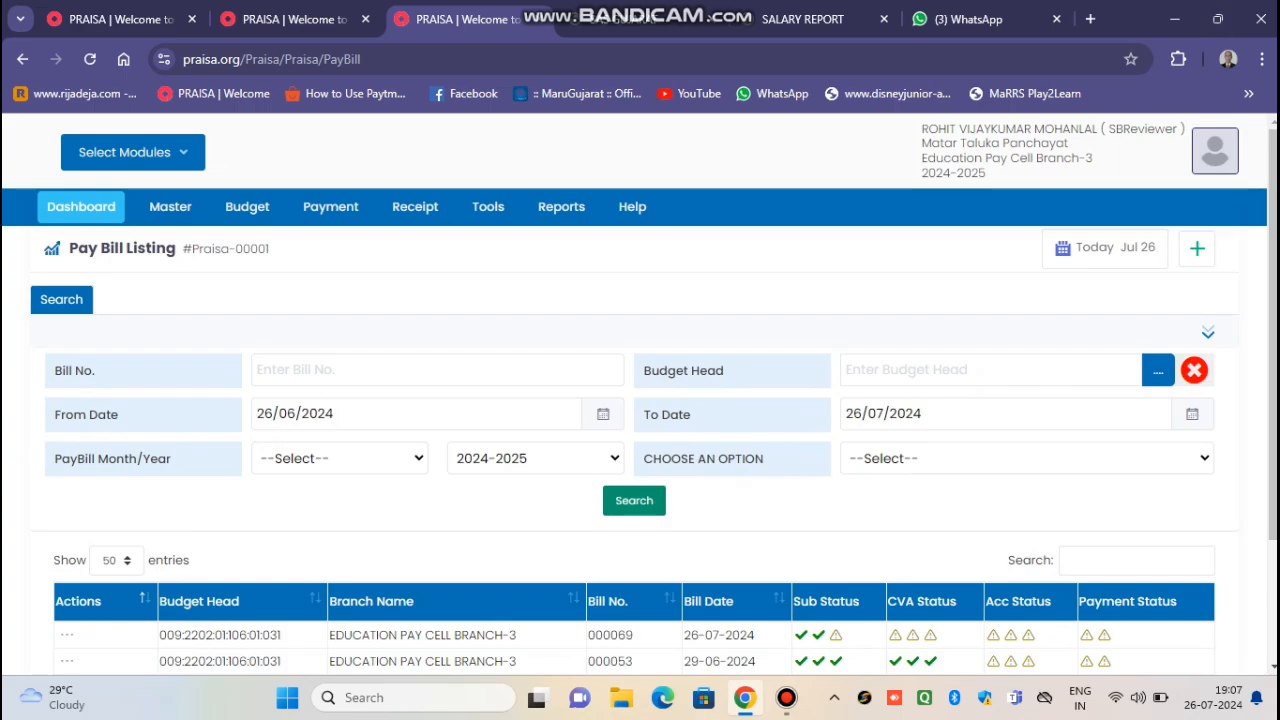
Sign out and sign in with the approver's saved user ID and account password, completing the robot check
{"action": "left_click", "coordinate": [1215, 151]}
{"action": "left_click", "coordinate": [946, 356]}
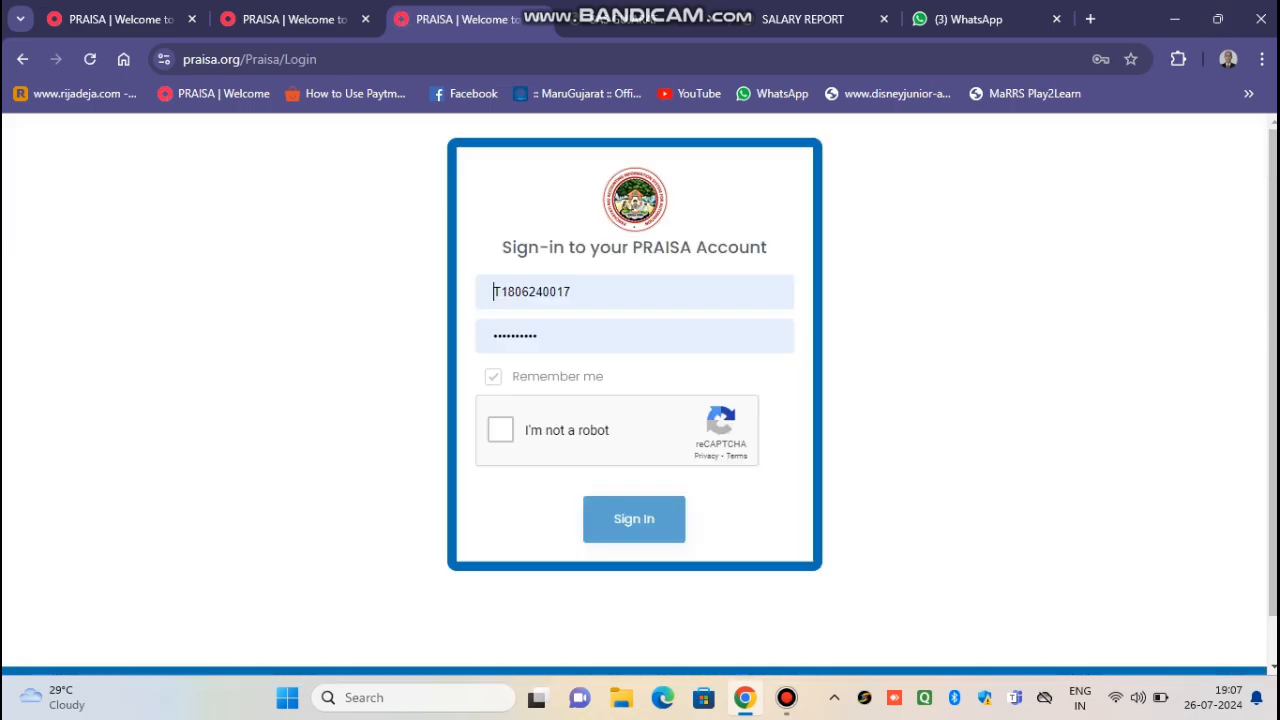
{"action": "key", "text": "Down"}
{"action": "key", "text": "Down"}
{"action": "key", "text": "Down"}
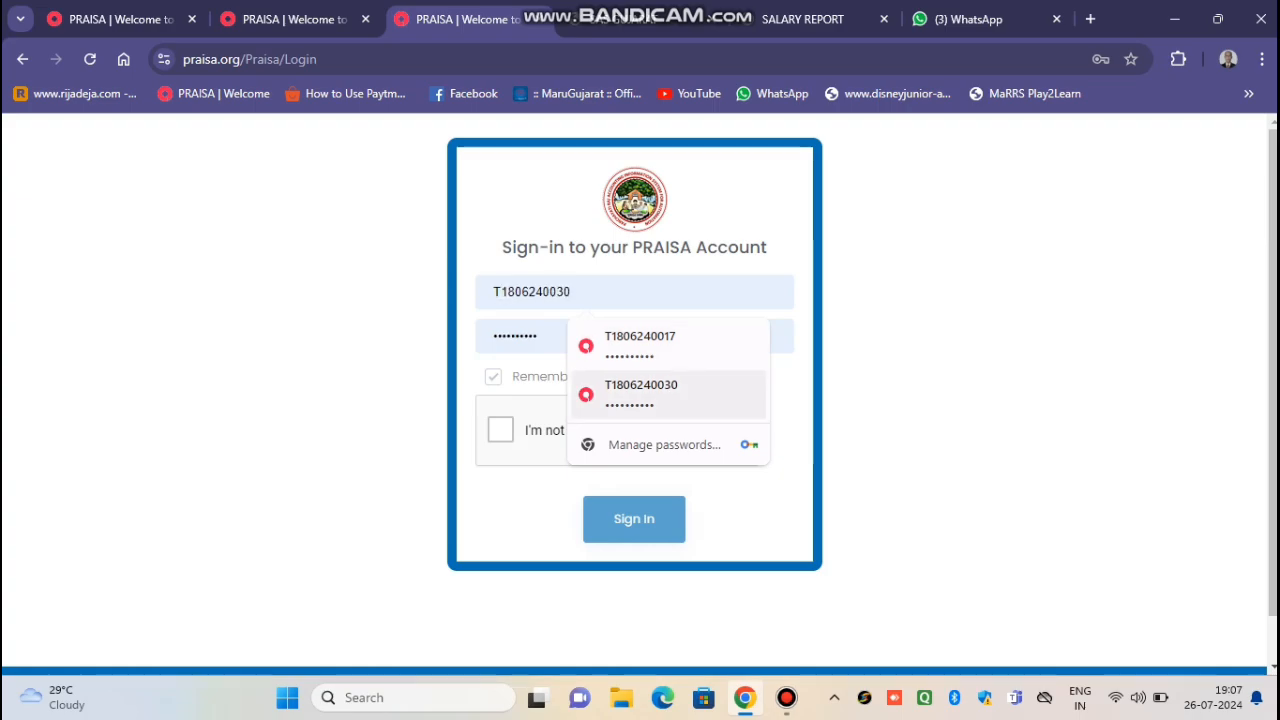
{"action": "key", "text": "Return"}
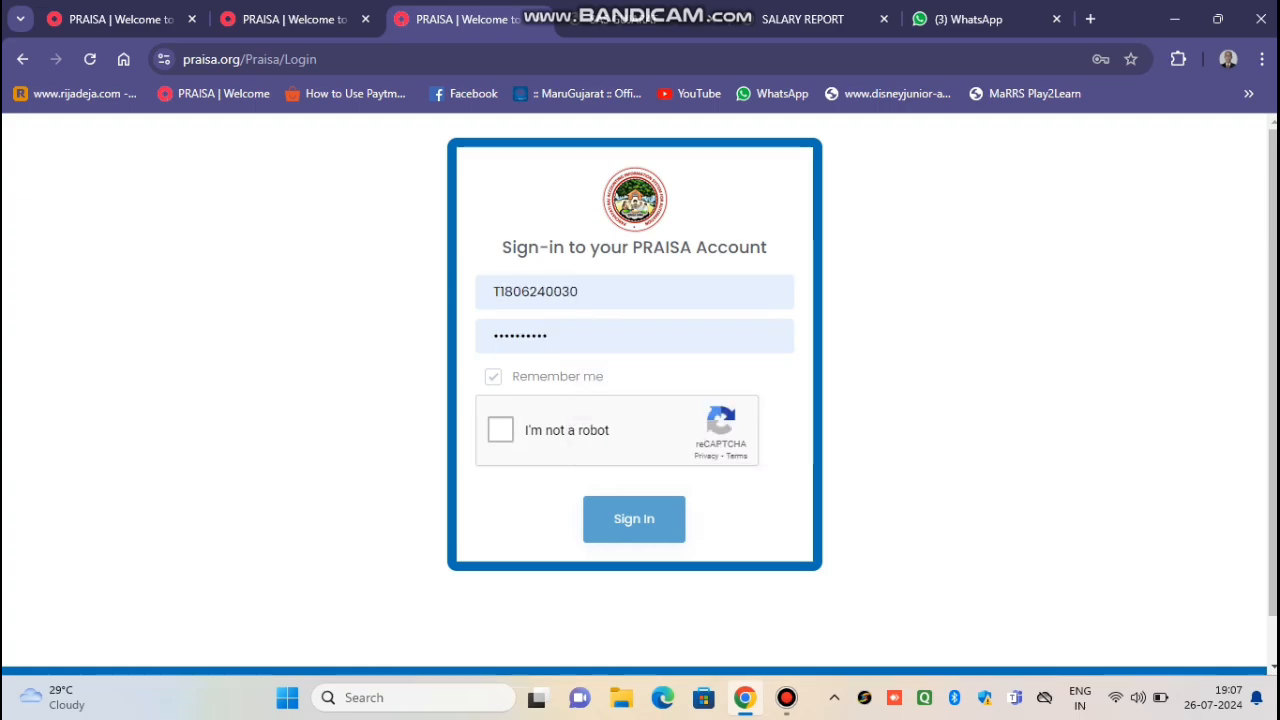
{"action": "left_click", "coordinate": [500, 430]}
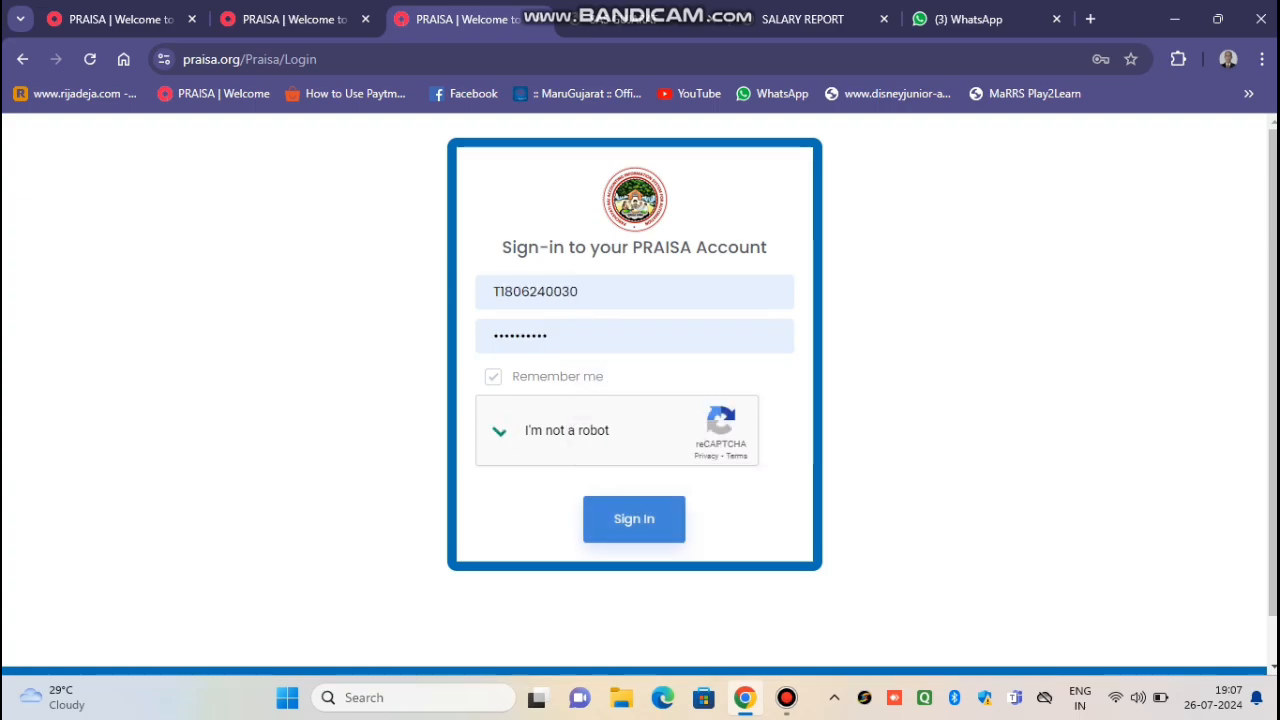
{"action": "left_click", "coordinate": [634, 518]}
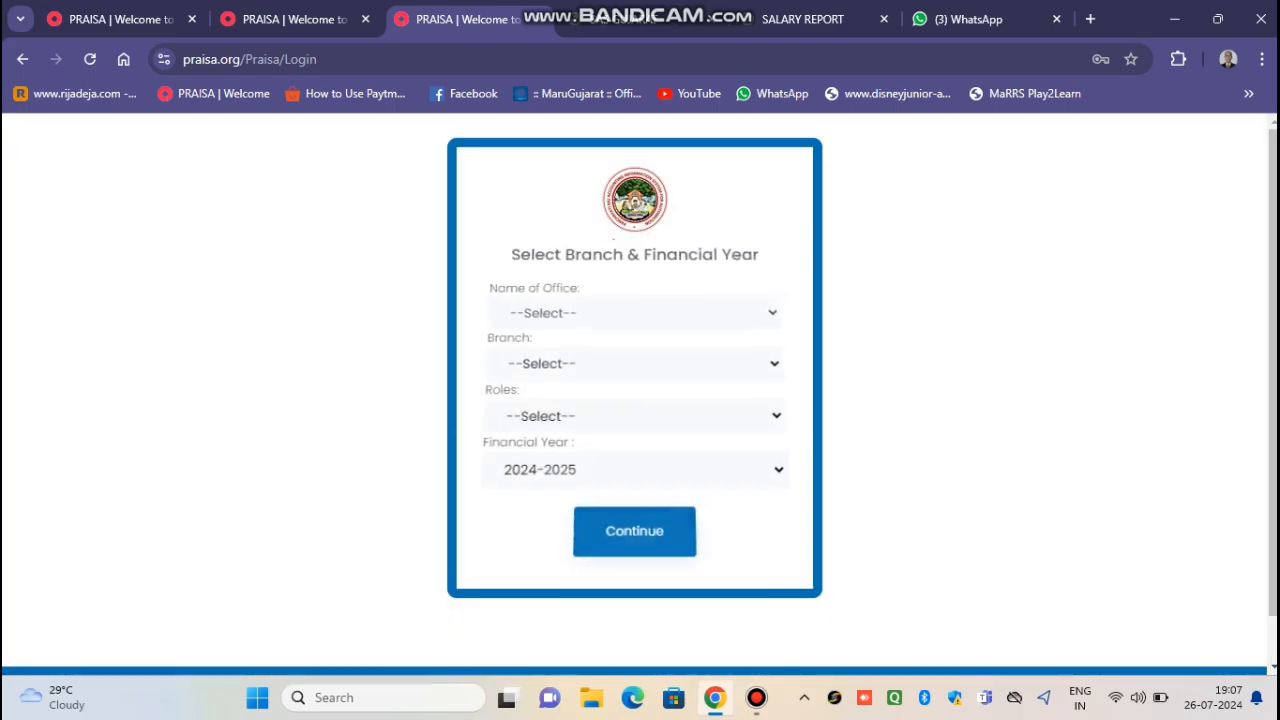
Select Matar Taluka Panchayat, EDUCATION PAY CELL BRANCH-3 and the SBApprover role for 2024-2025, and continue to the dashboard
{"action": "left_click", "coordinate": [634, 311]}
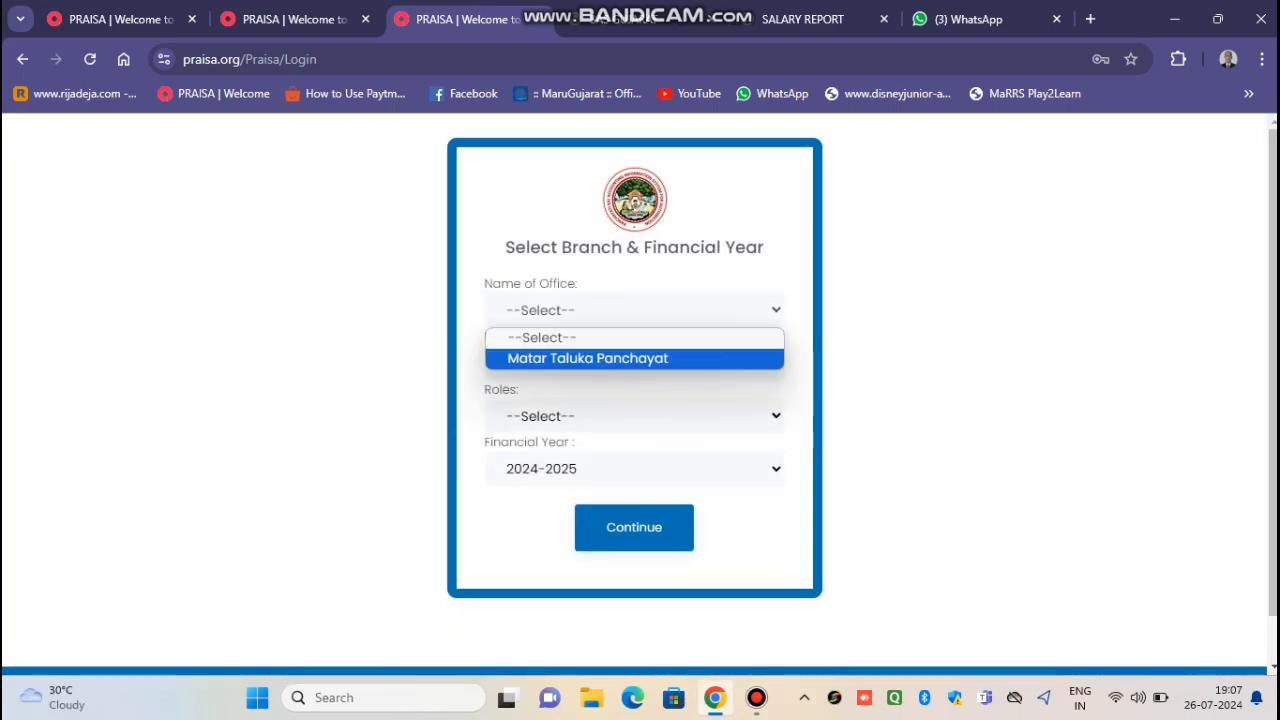
{"action": "left_click", "coordinate": [620, 359]}
{"action": "left_click", "coordinate": [622, 363]}
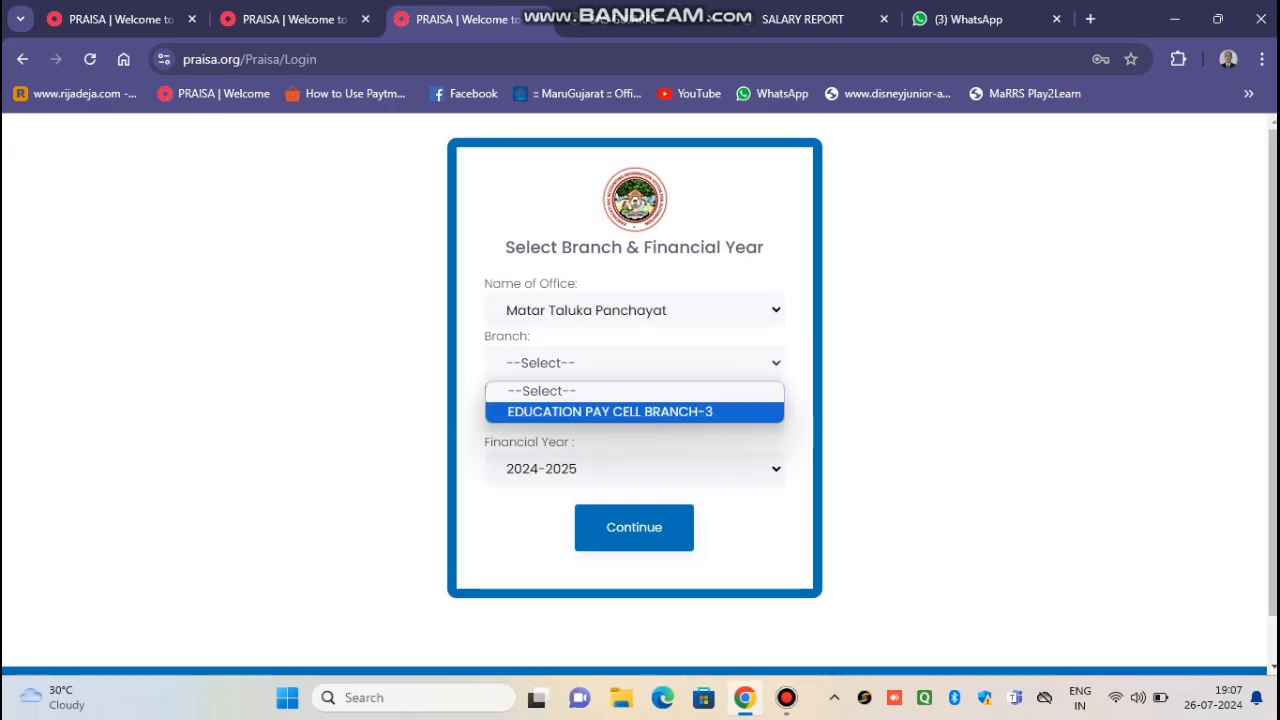
{"action": "left_click", "coordinate": [622, 412]}
{"action": "left_click", "coordinate": [622, 416]}
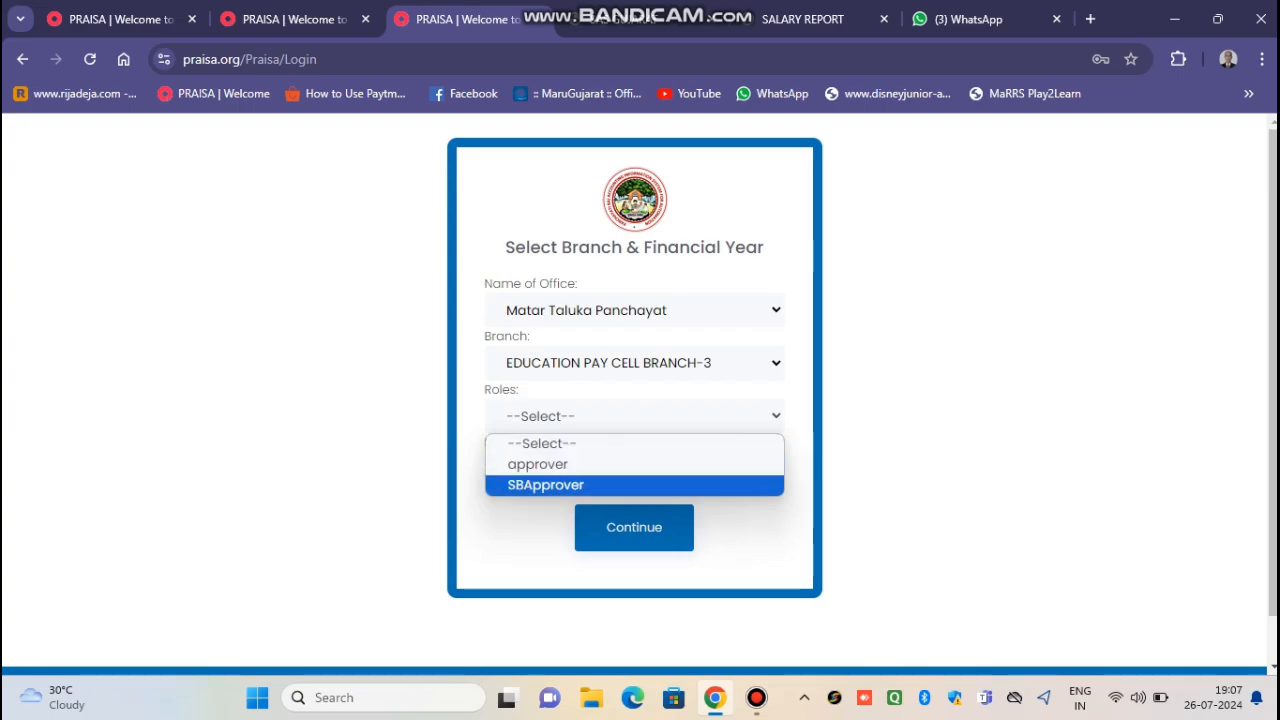
{"action": "left_click", "coordinate": [622, 485]}
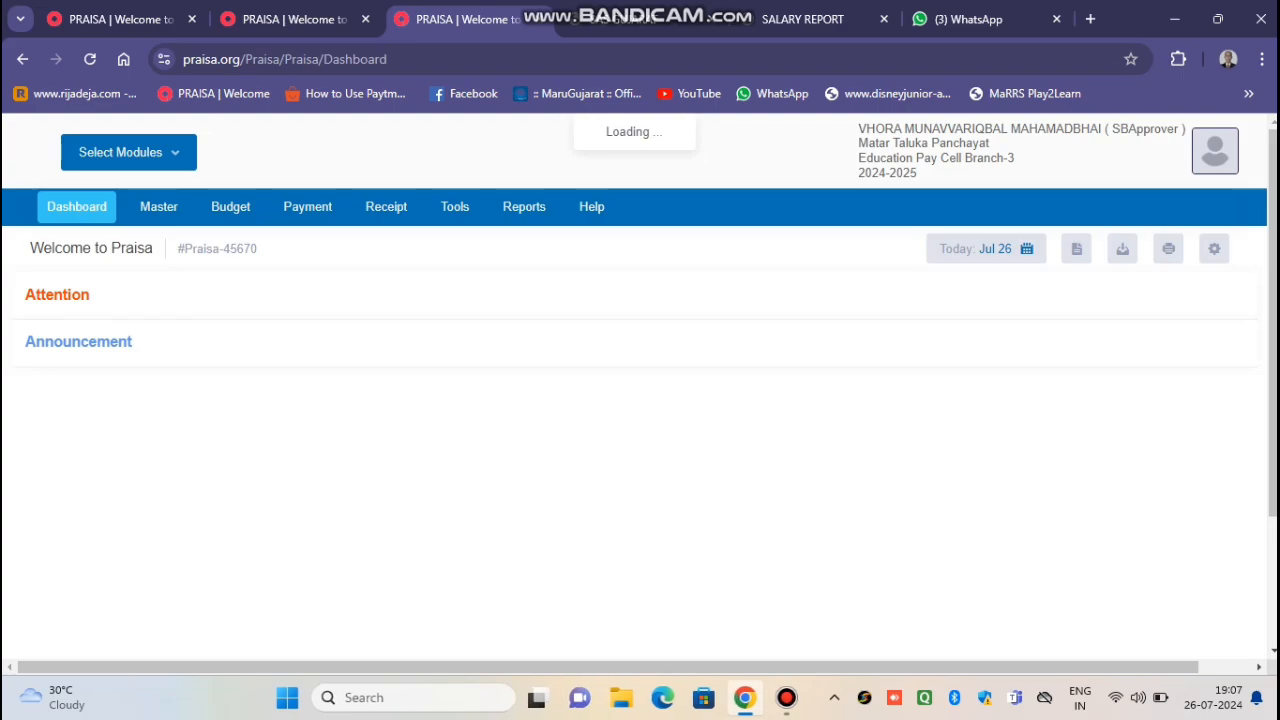
Search the pay bill listing as approver and view the details of the bill dated 26-07-2024
{"action": "left_click", "coordinate": [308, 207]}
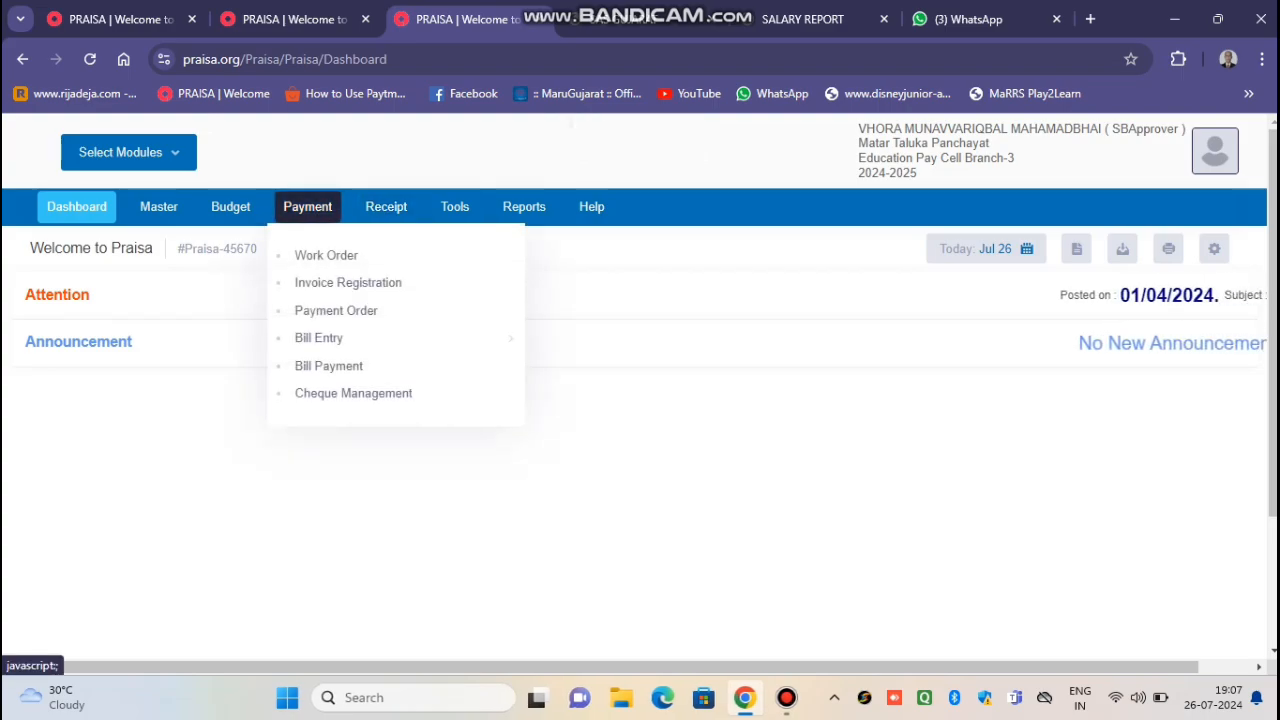
{"action": "mouse_move", "coordinate": [320, 338]}
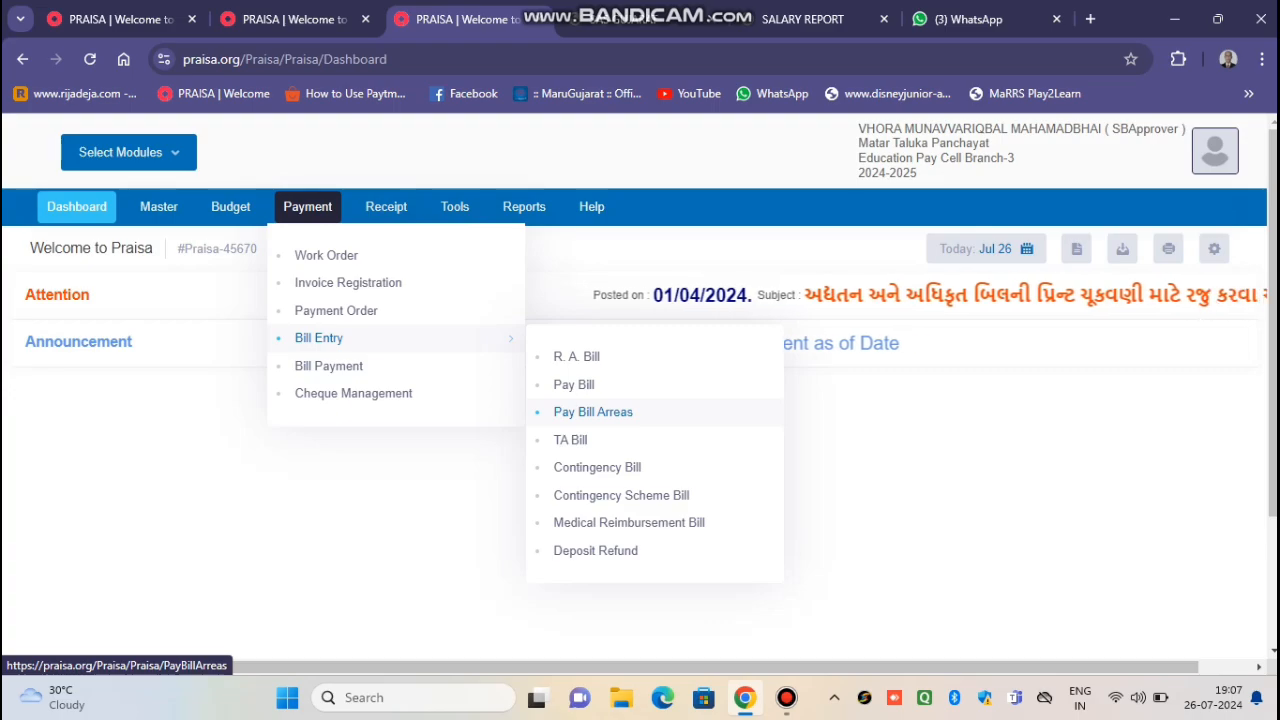
{"action": "left_click", "coordinate": [574, 384]}
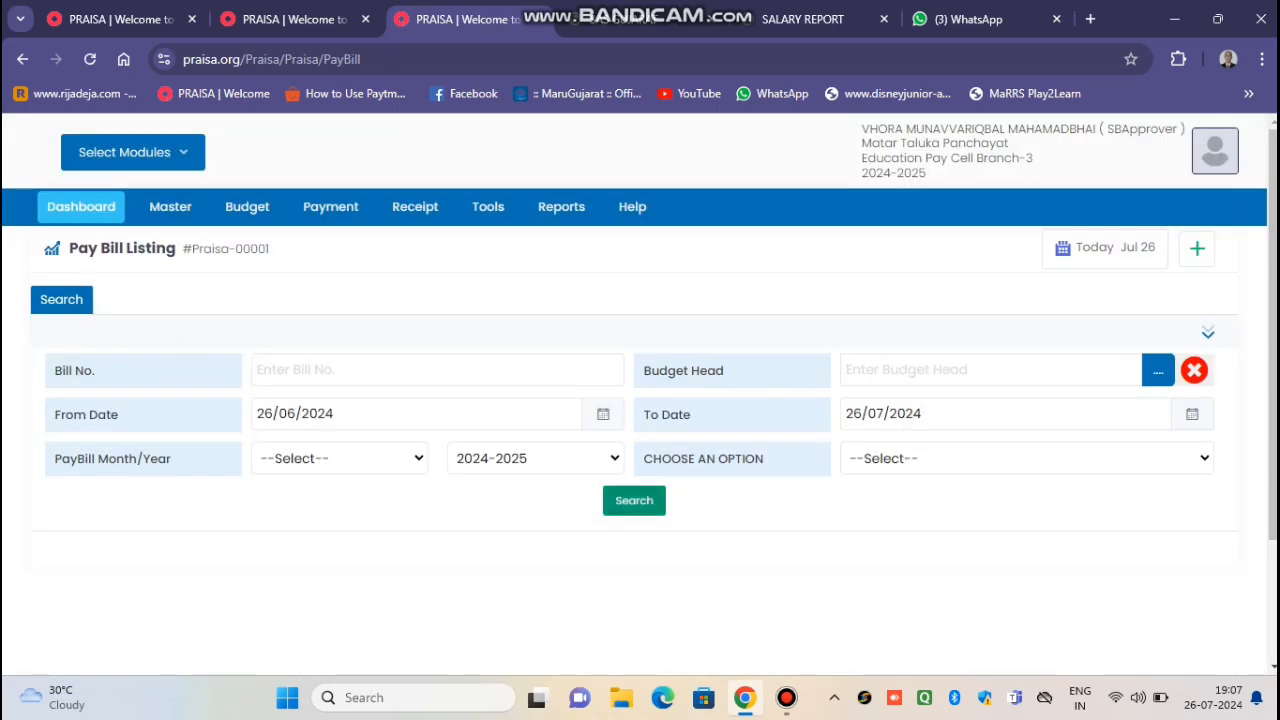
{"action": "left_click", "coordinate": [634, 501]}
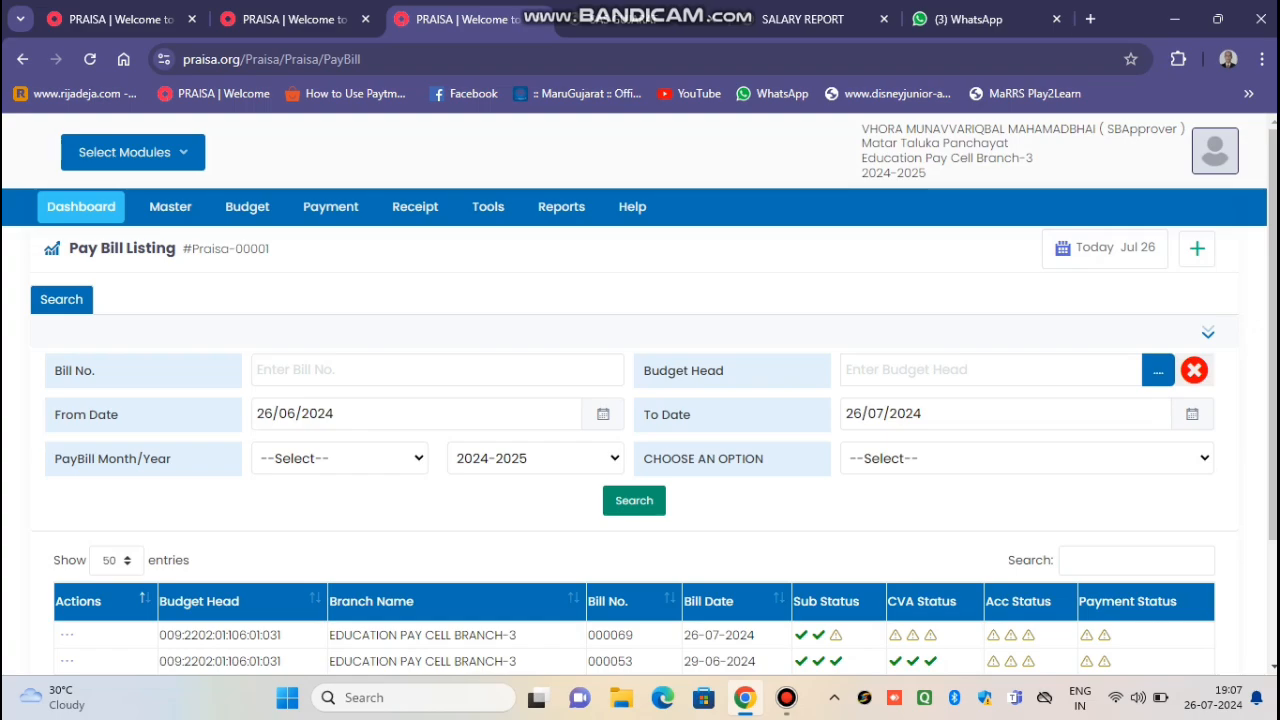
{"action": "scroll", "coordinate": [640, 400], "scroll_direction": "down", "scroll_amount": 2}
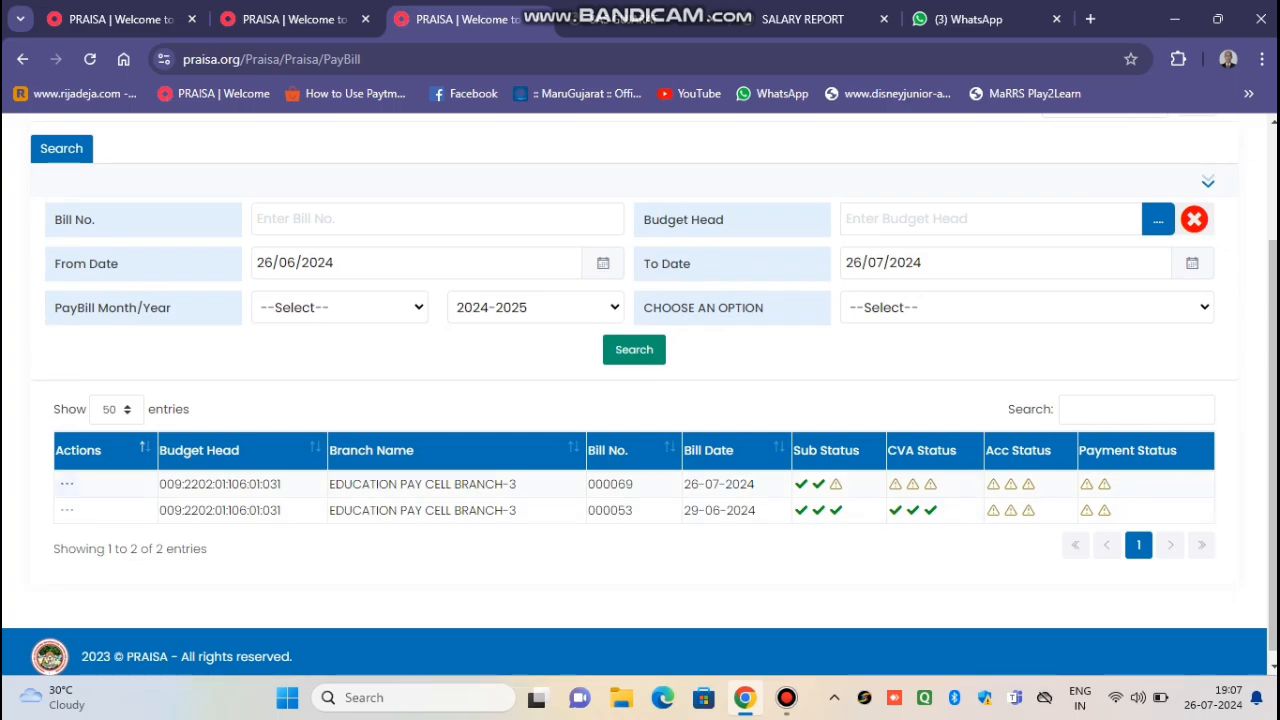
{"action": "left_click", "coordinate": [67, 484]}
{"action": "left_click", "coordinate": [130, 526]}
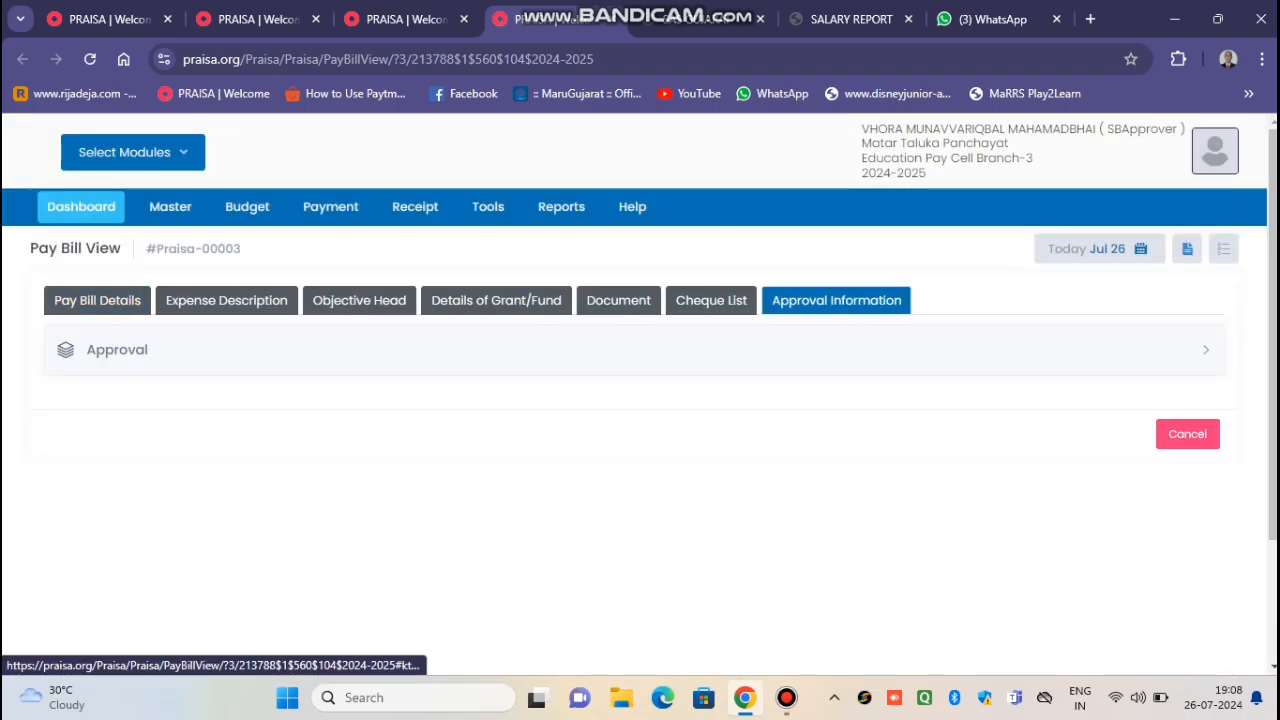
Approve the pay bill in its approval information, confirm sending it, and list the pay bills again to check its status
{"action": "left_click", "coordinate": [117, 350]}
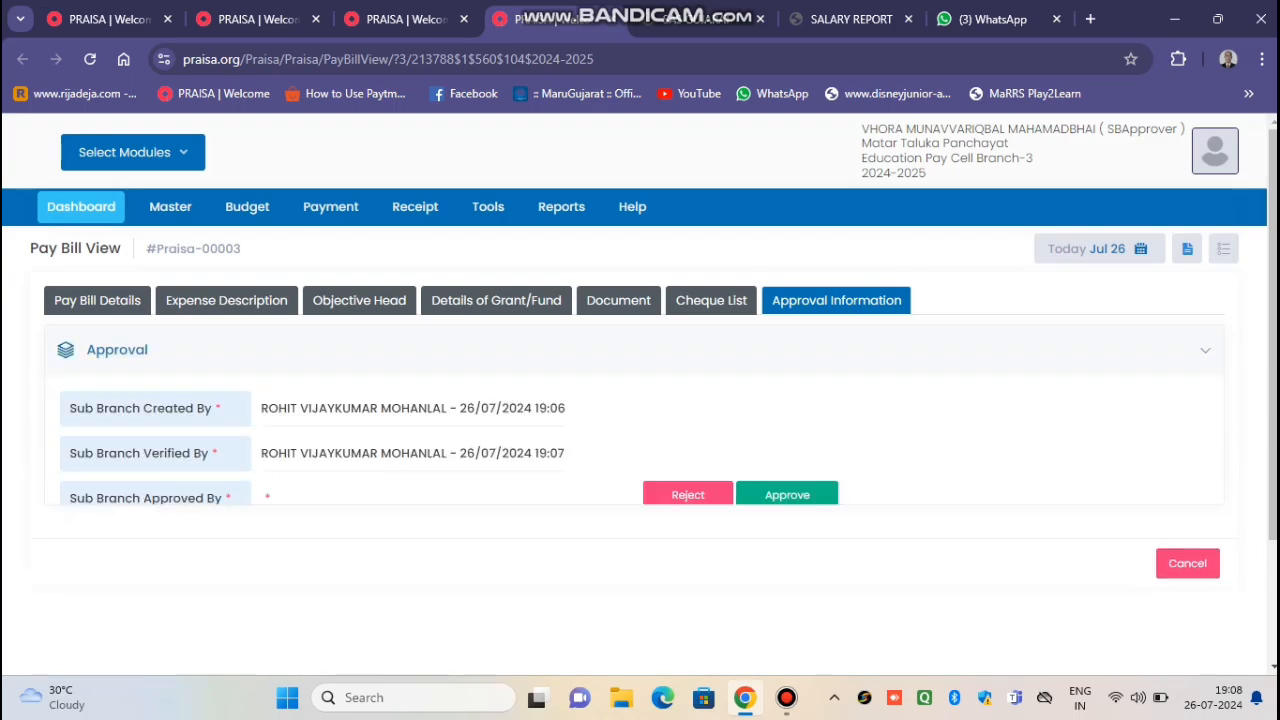
{"action": "left_click", "coordinate": [787, 495]}
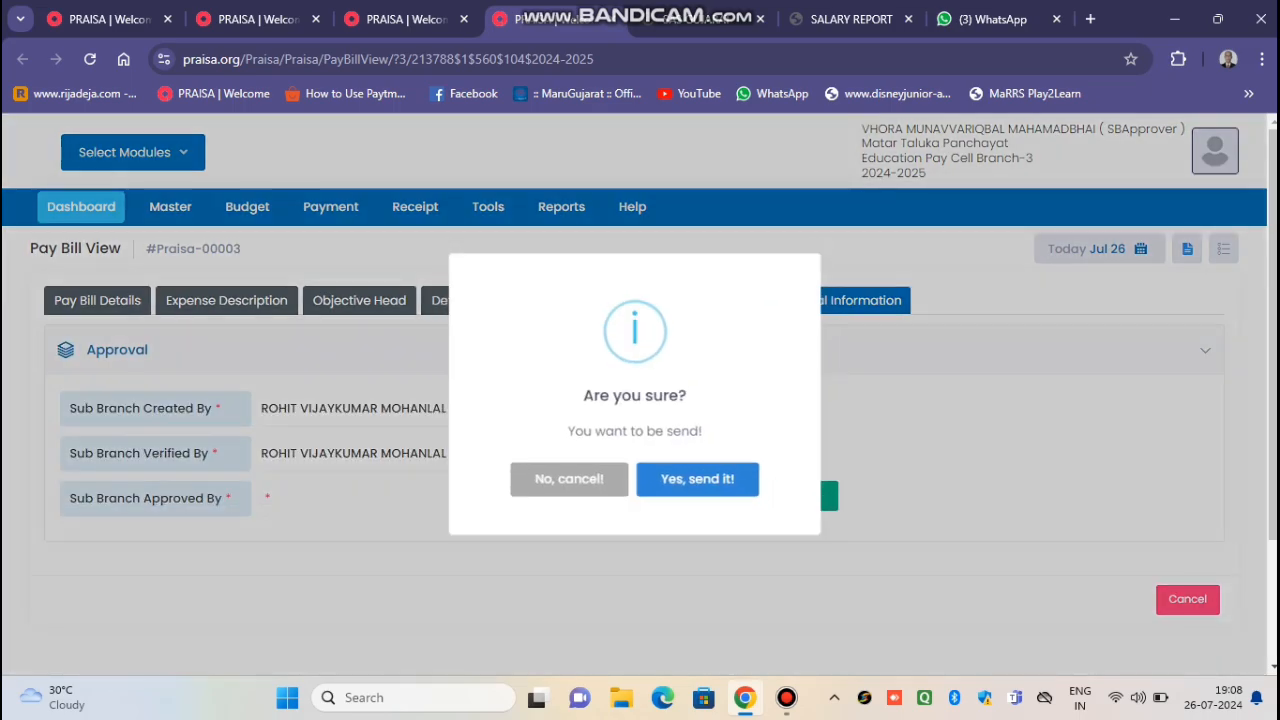
{"action": "left_click", "coordinate": [700, 483]}
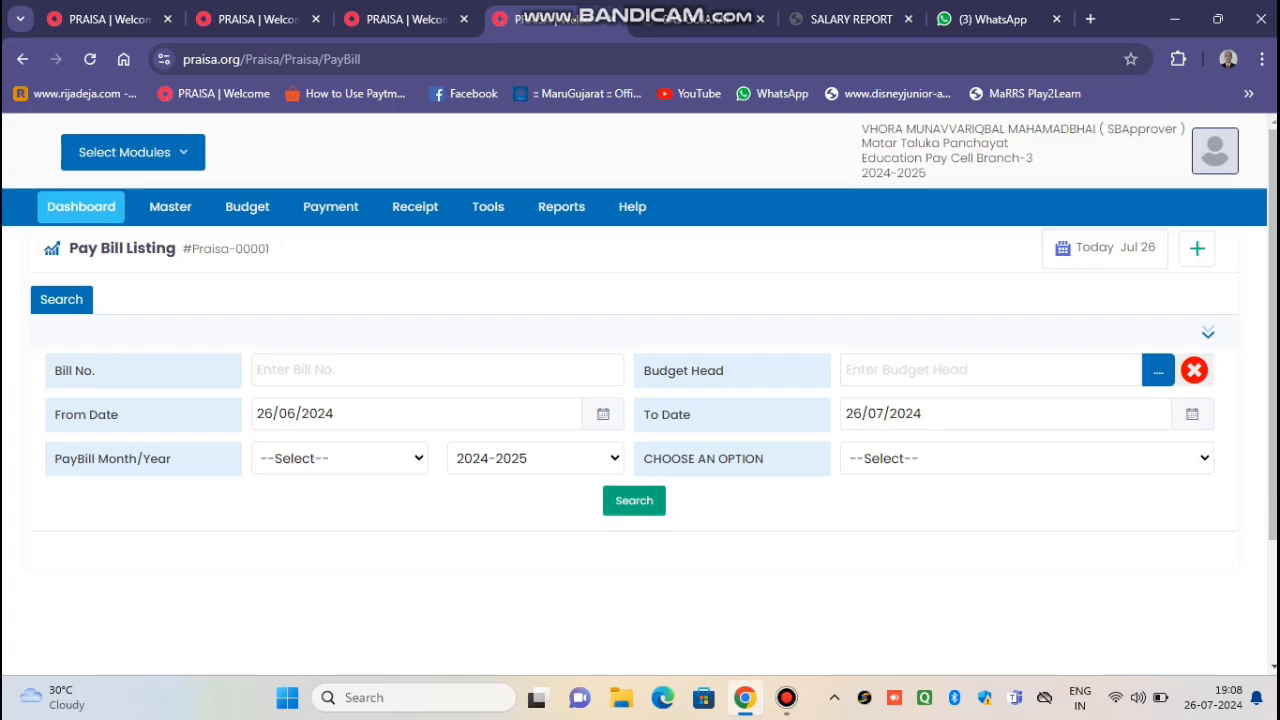
{"action": "left_click", "coordinate": [634, 501]}
{"action": "scroll", "coordinate": [634, 501], "scroll_direction": "down", "scroll_amount": 1}
{"action": "scroll", "coordinate": [634, 450], "scroll_direction": "down", "scroll_amount": 2}
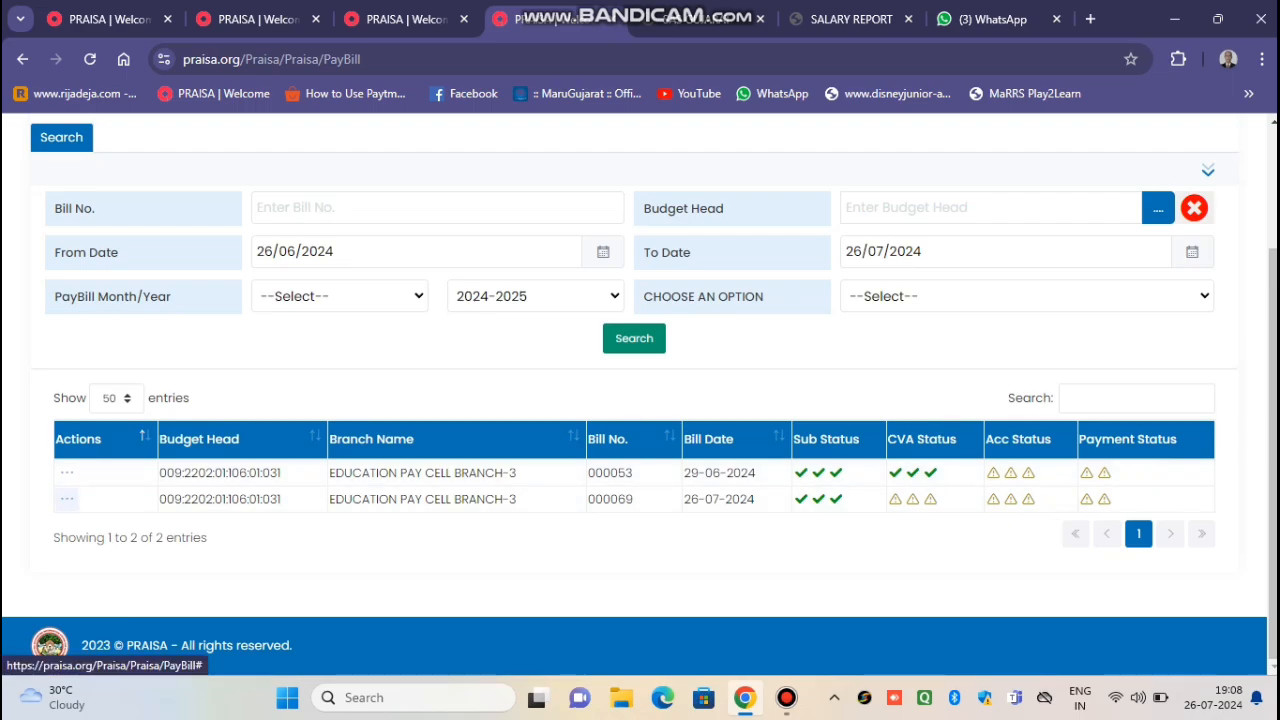
{"action": "left_click", "coordinate": [787, 698]}
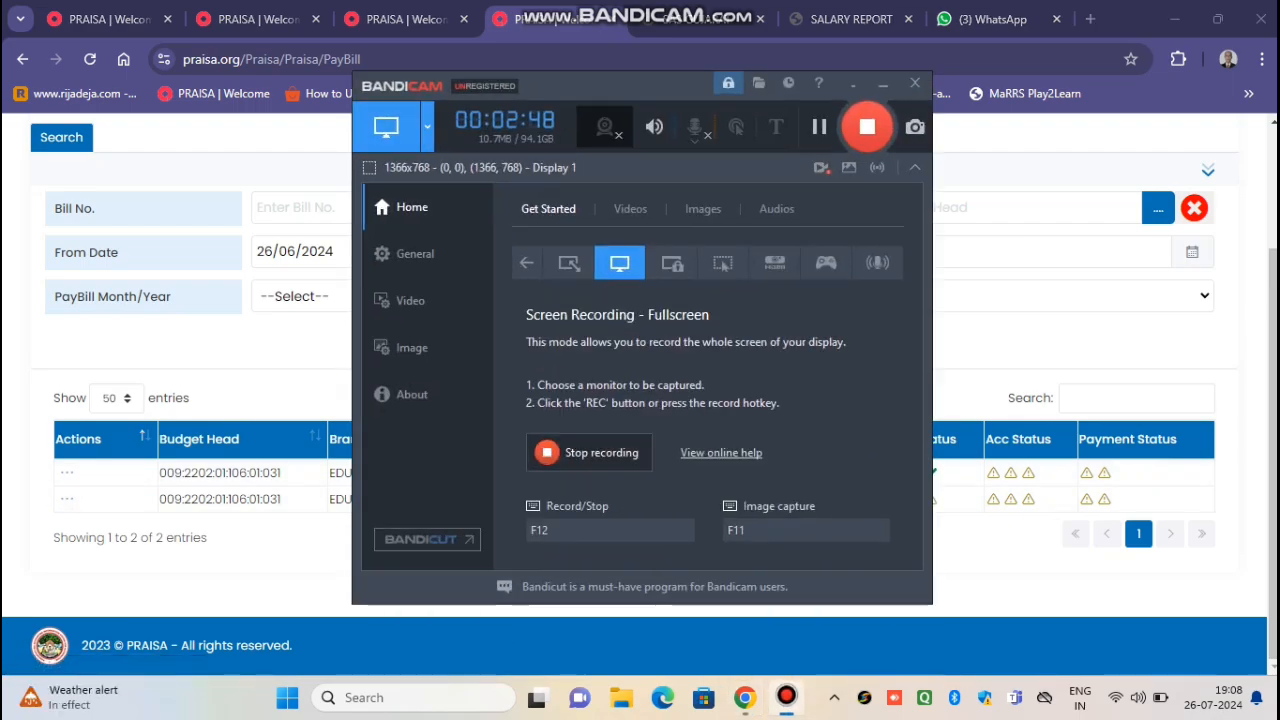